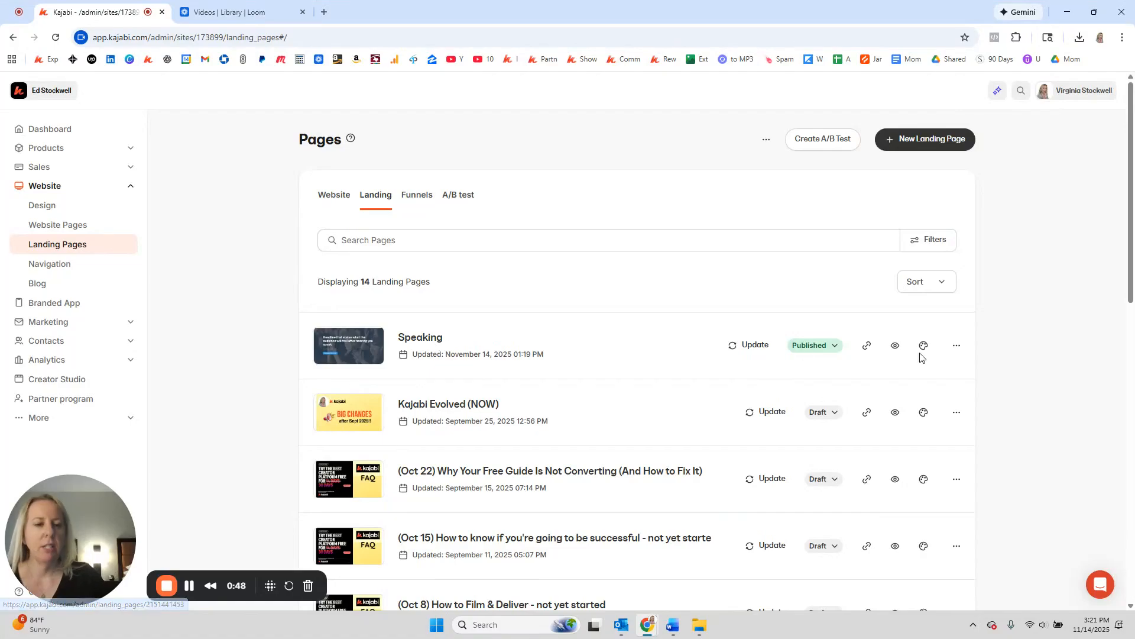
Step: Duplicate the Speaking landing page to create a Speaking 1 copy
click(957, 346)
click(877, 466)
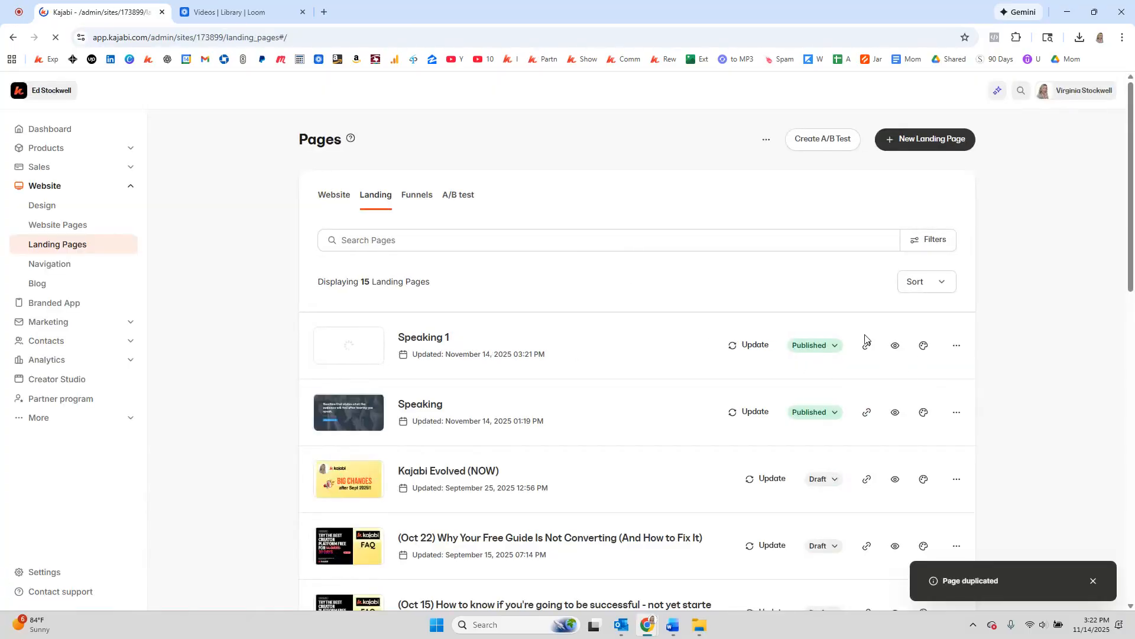
Step: Retitle the Speaking 1 copy 'Dec 2025 Webinar' with URL slug dec-webinar
click(956, 345)
click(880, 400)
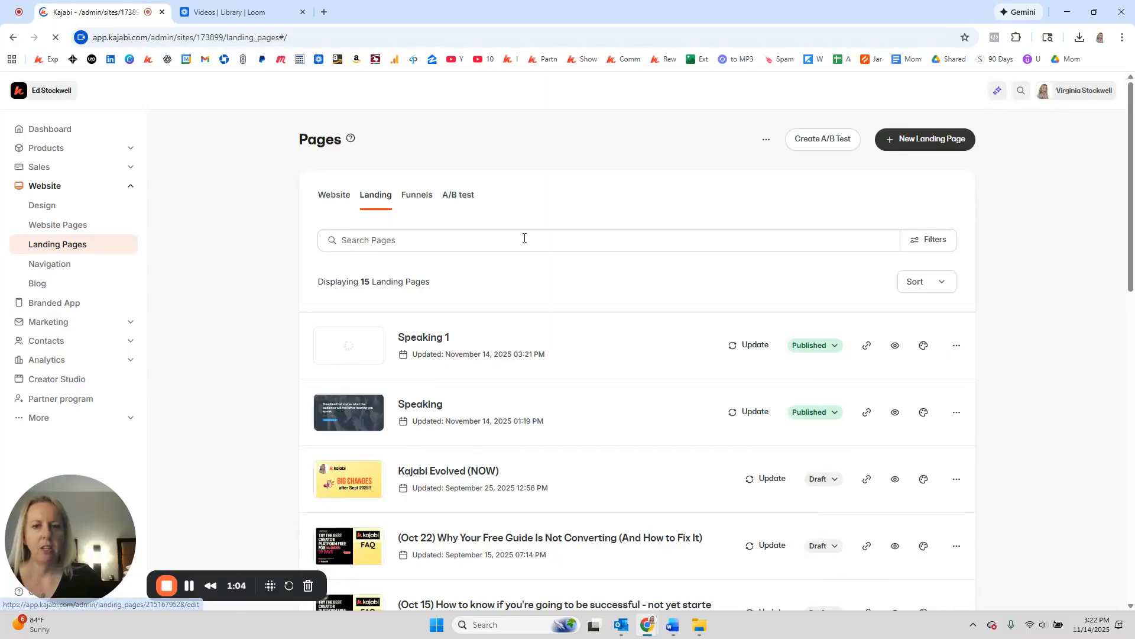
key(ctrl+a)
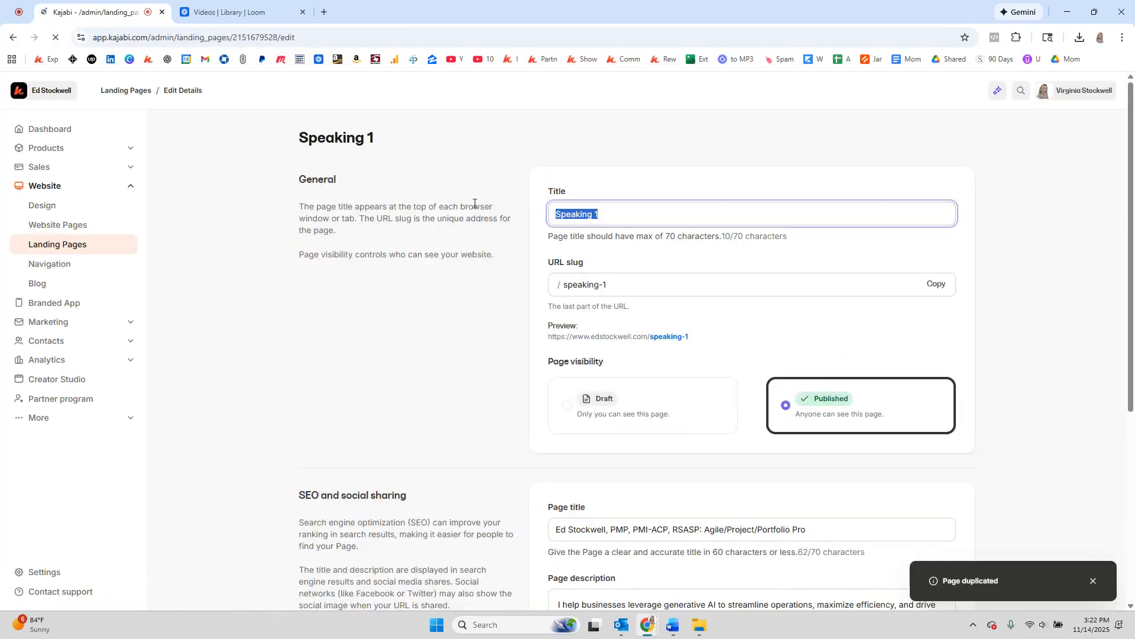
text(Dec )
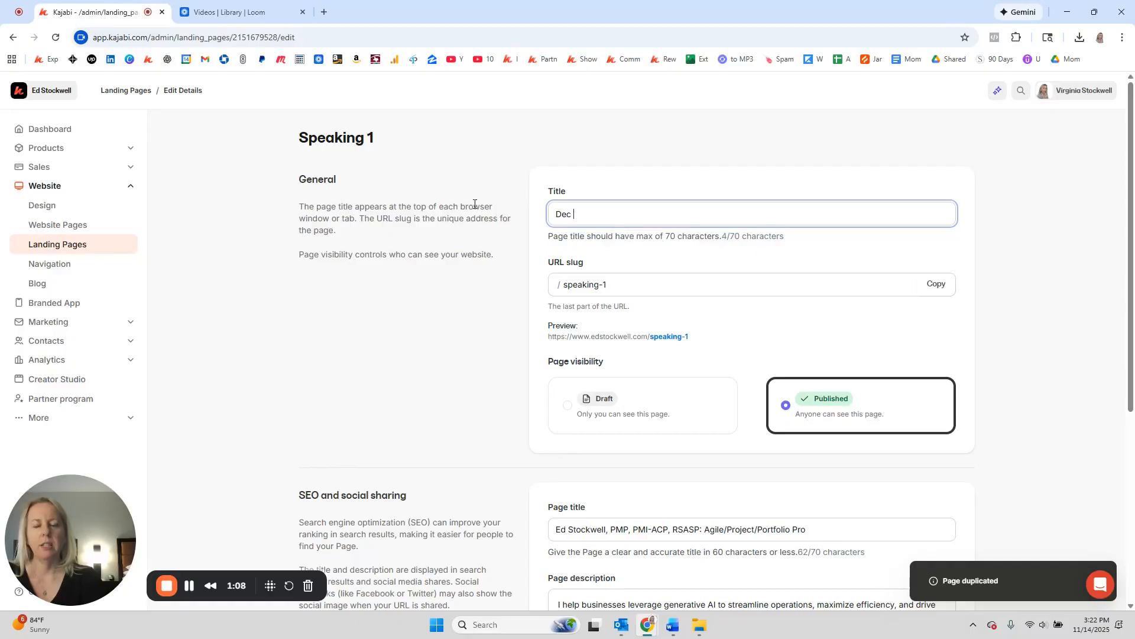
text(2025 We)
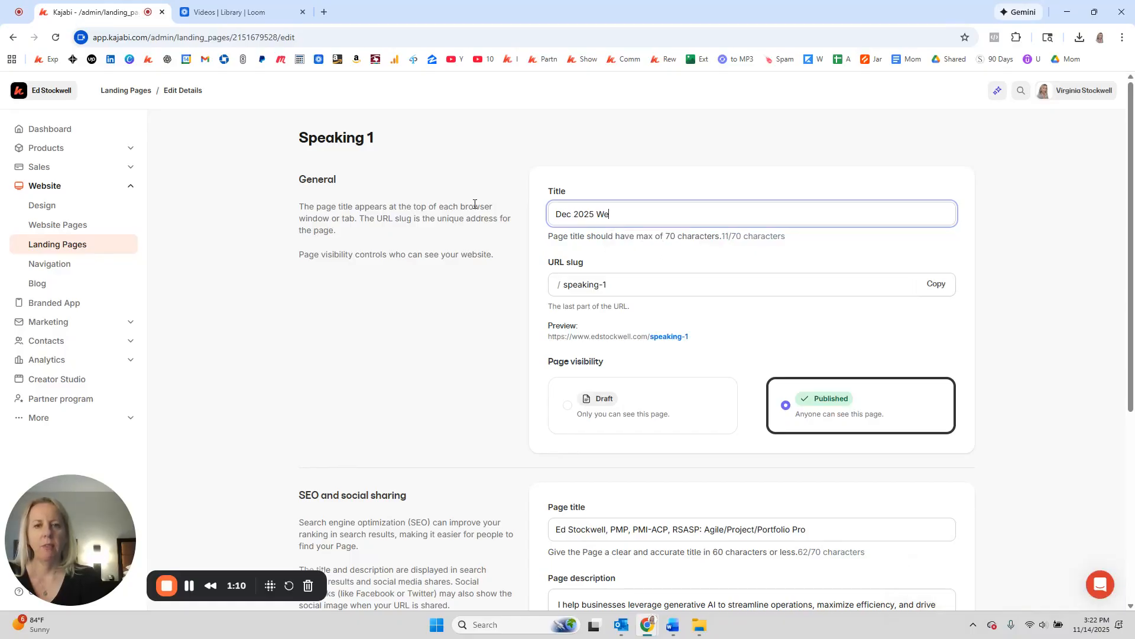
key(Tab)
text(dec-)
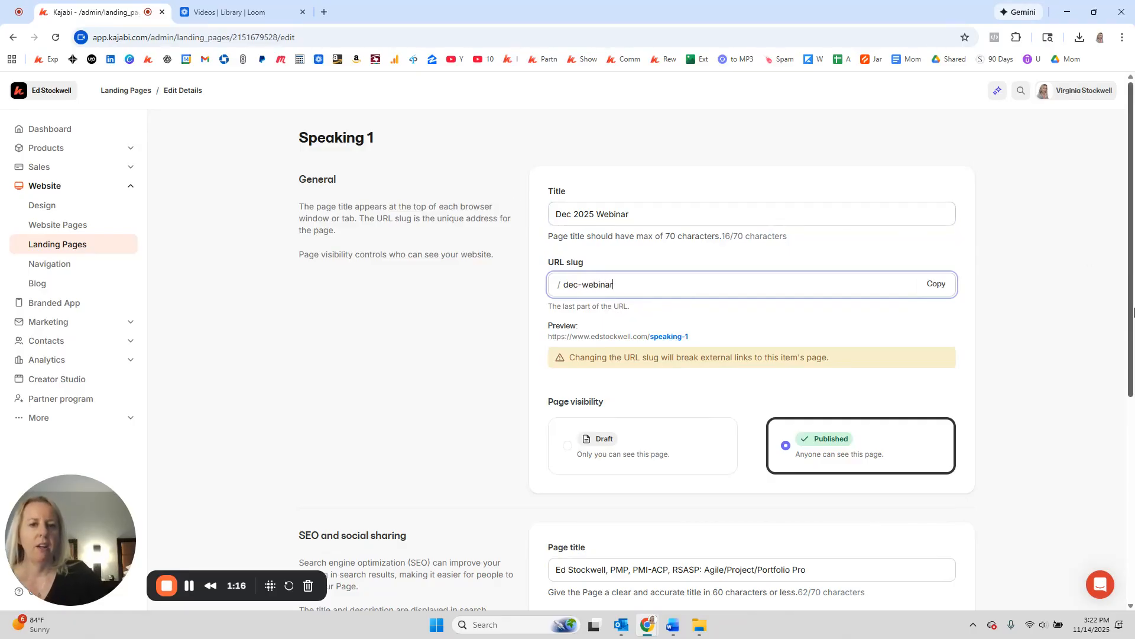
Step: Fill in the placeholder SEO title and SEO Description, save, and return to Landing Pages
scroll(1100, 349, down, 6)
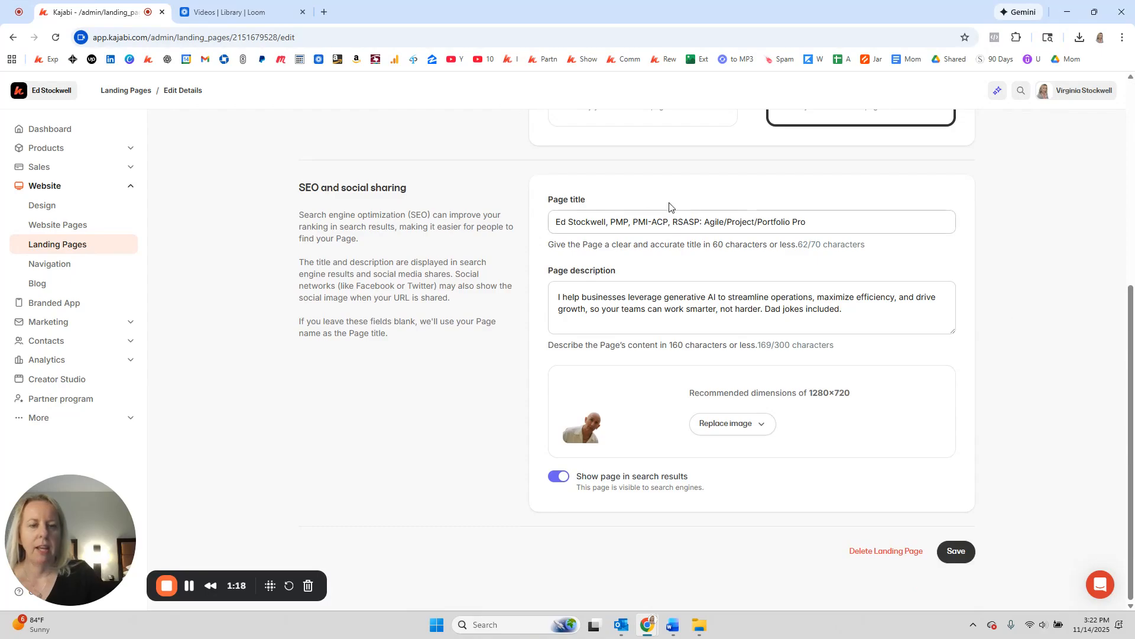
drag(552, 227, 845, 226)
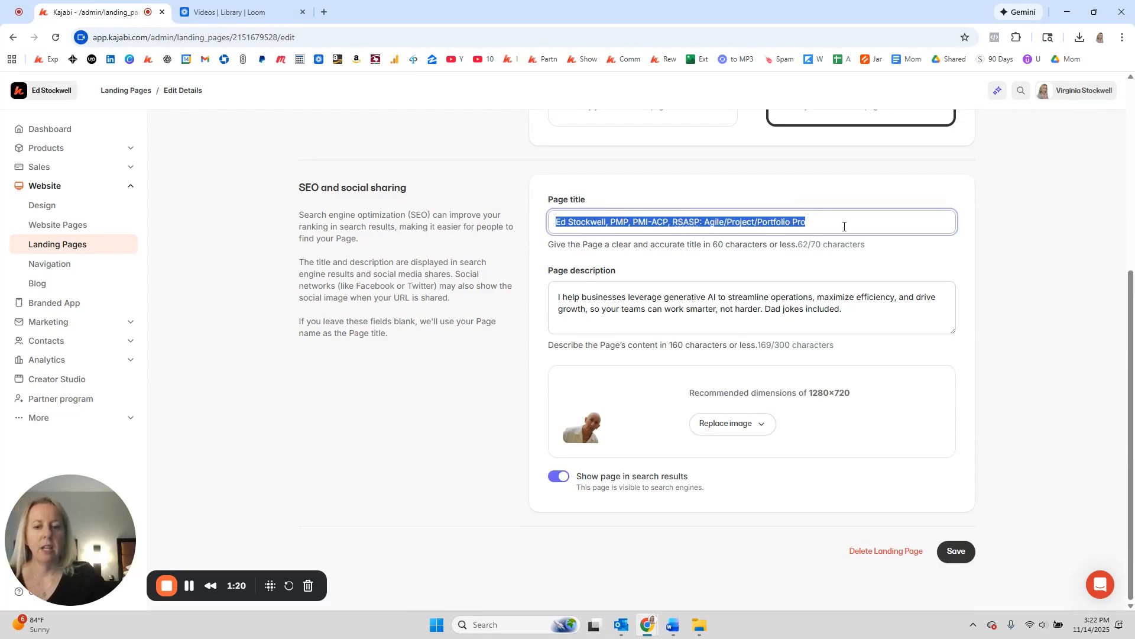
text(SEO Title)
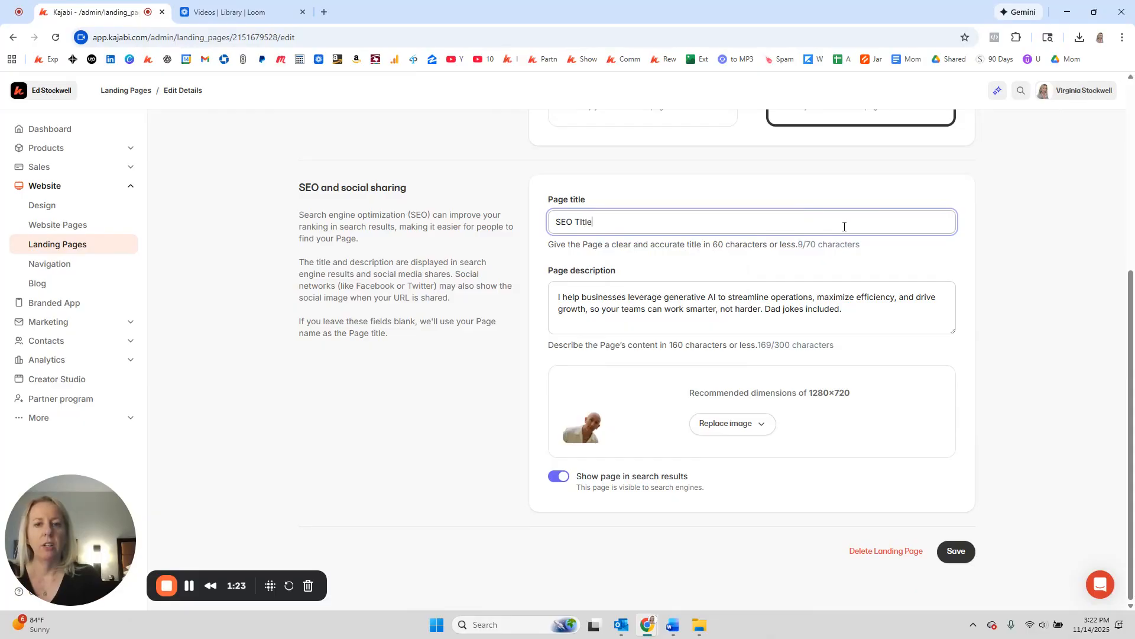
key(Tab)
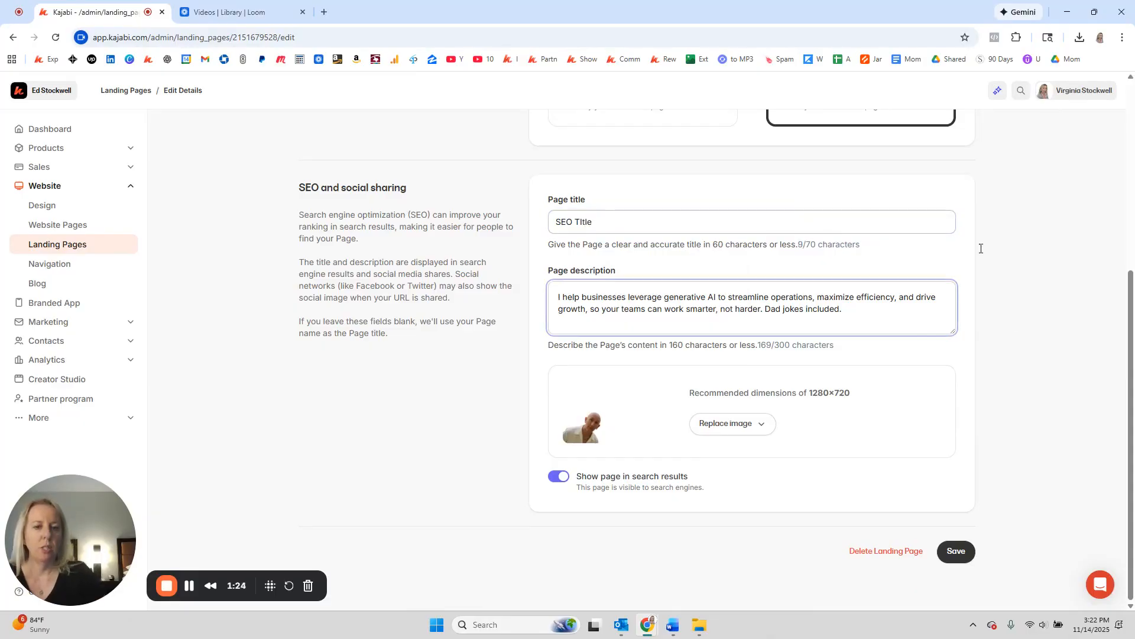
key(ctrl+a)
text(SEO Description)
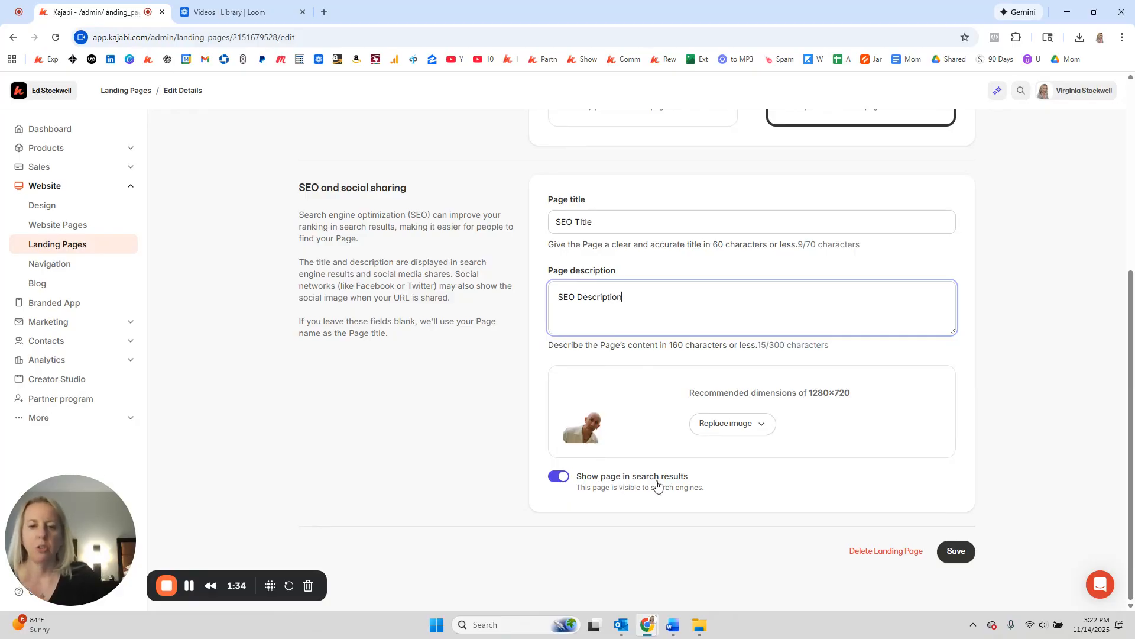
click(966, 550)
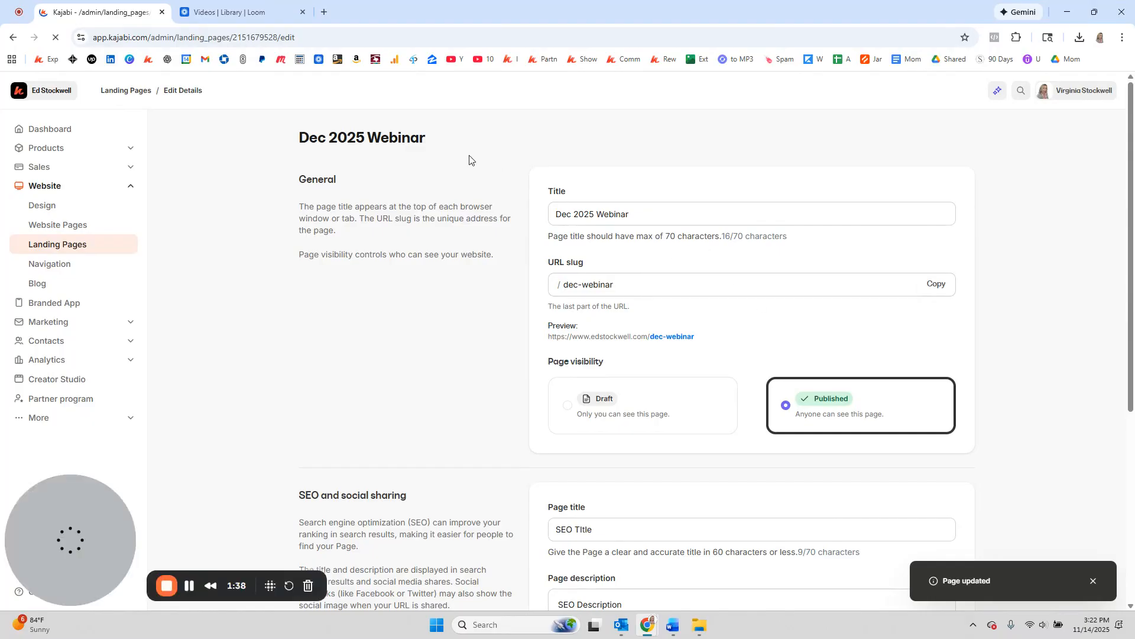
click(148, 96)
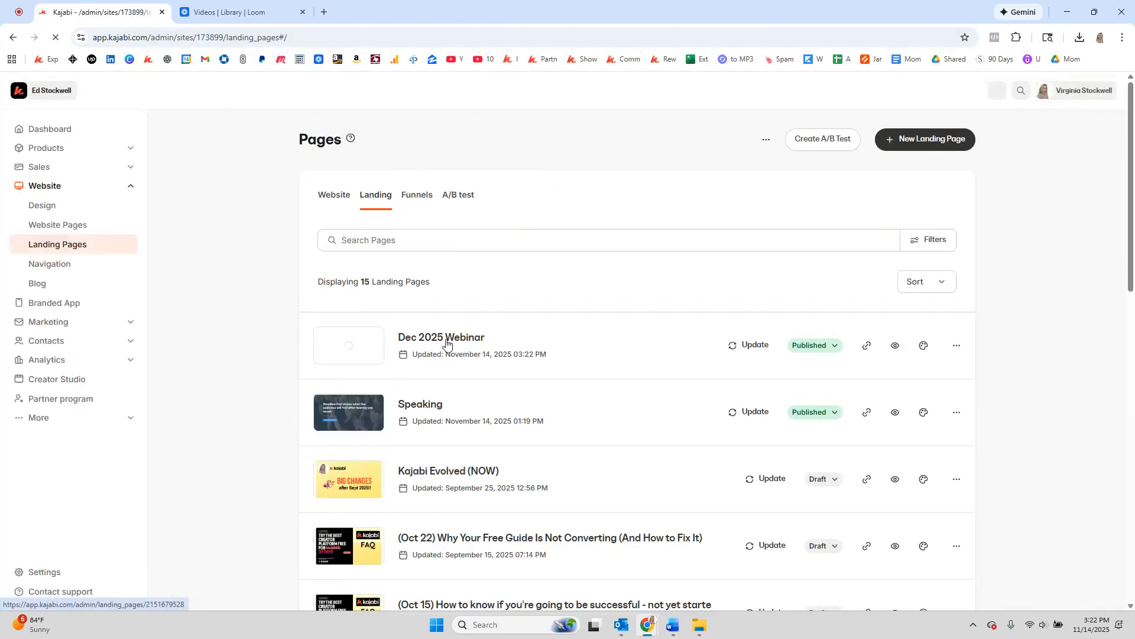
Step: Open the Dec 2025 Webinar page in the editor and review its sections
click(446, 338)
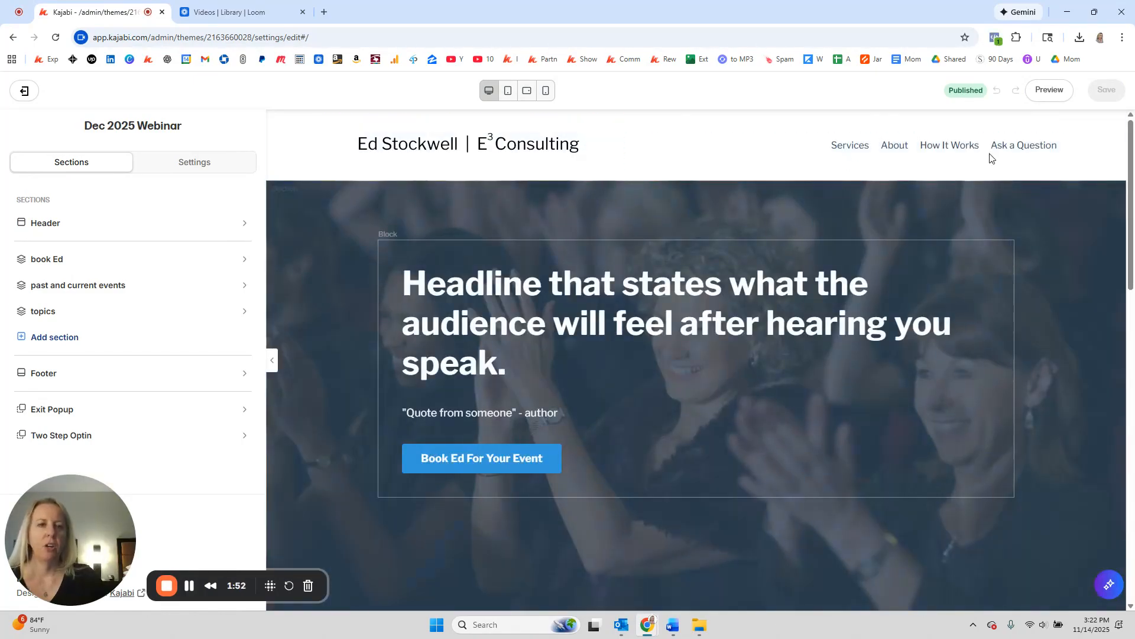
scroll(565, 193, down, 1)
scroll(526, 349, down, 10)
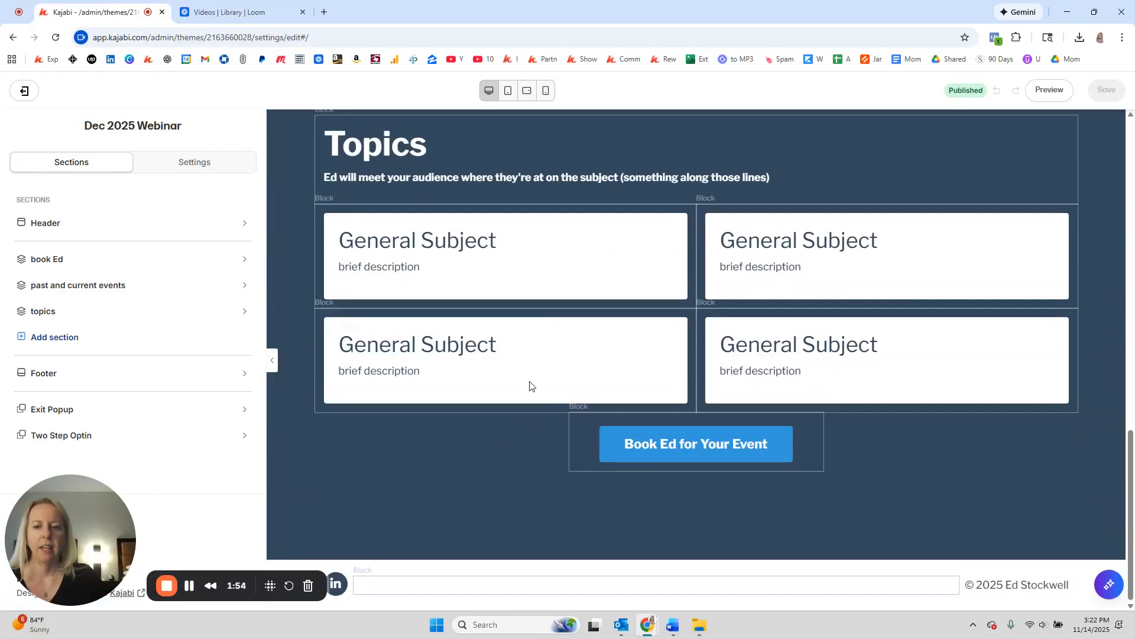
scroll(370, 392, up, 10)
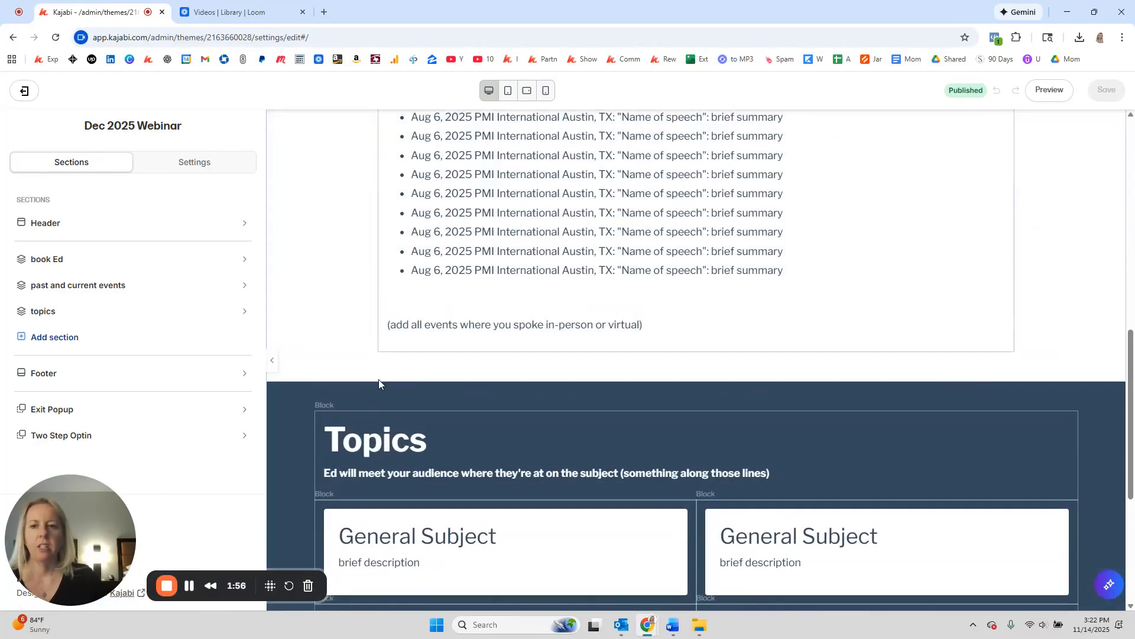
scroll(326, 313, up, 1)
scroll(326, 312, down, 4)
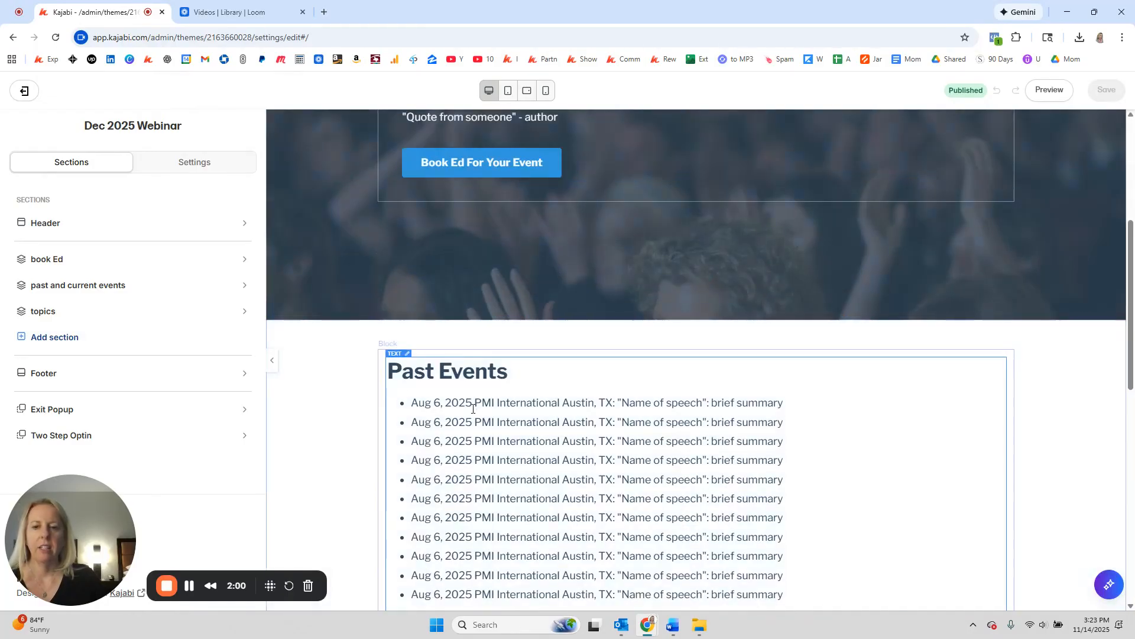
Step: Remove the Past Events and Topics sections from the page
click(318, 357)
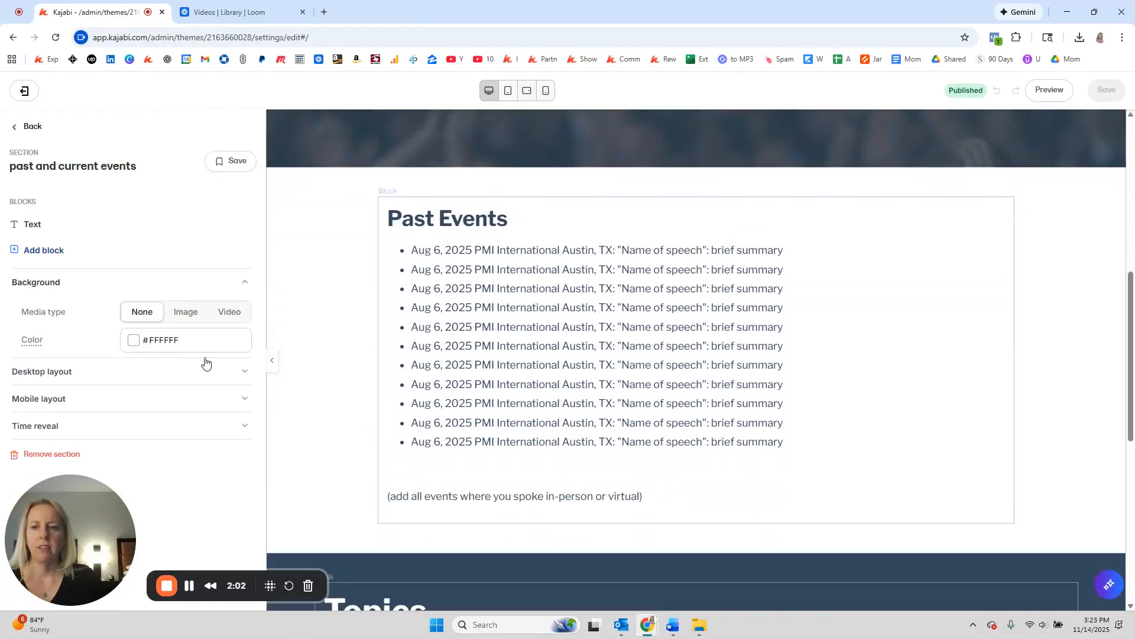
click(64, 461)
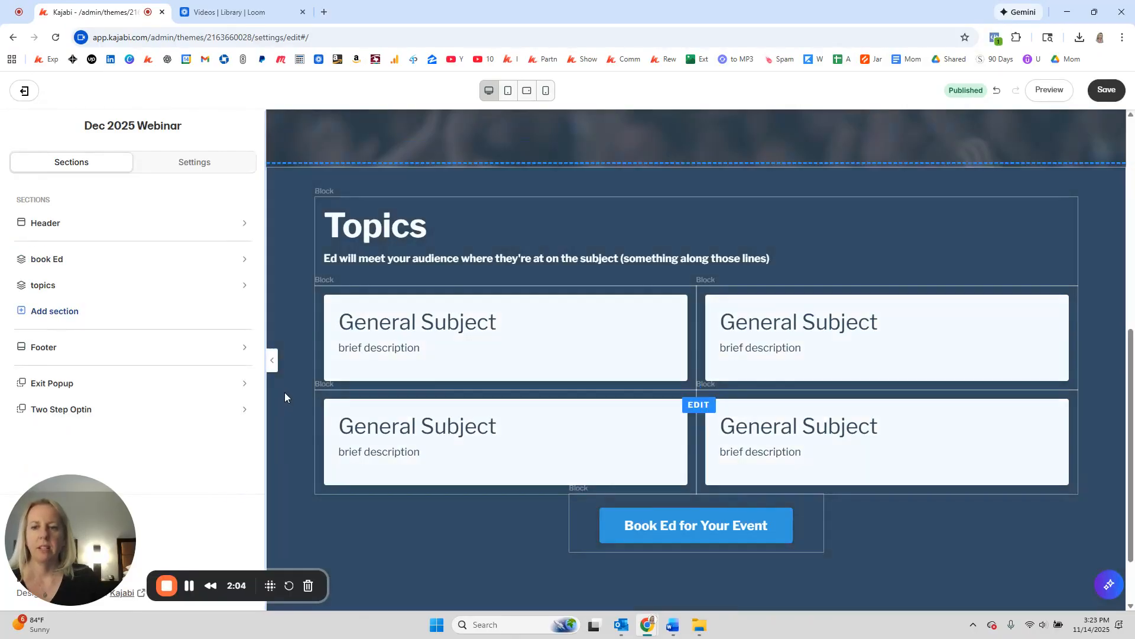
click(287, 391)
drag(94, 503, 126, 291)
click(61, 584)
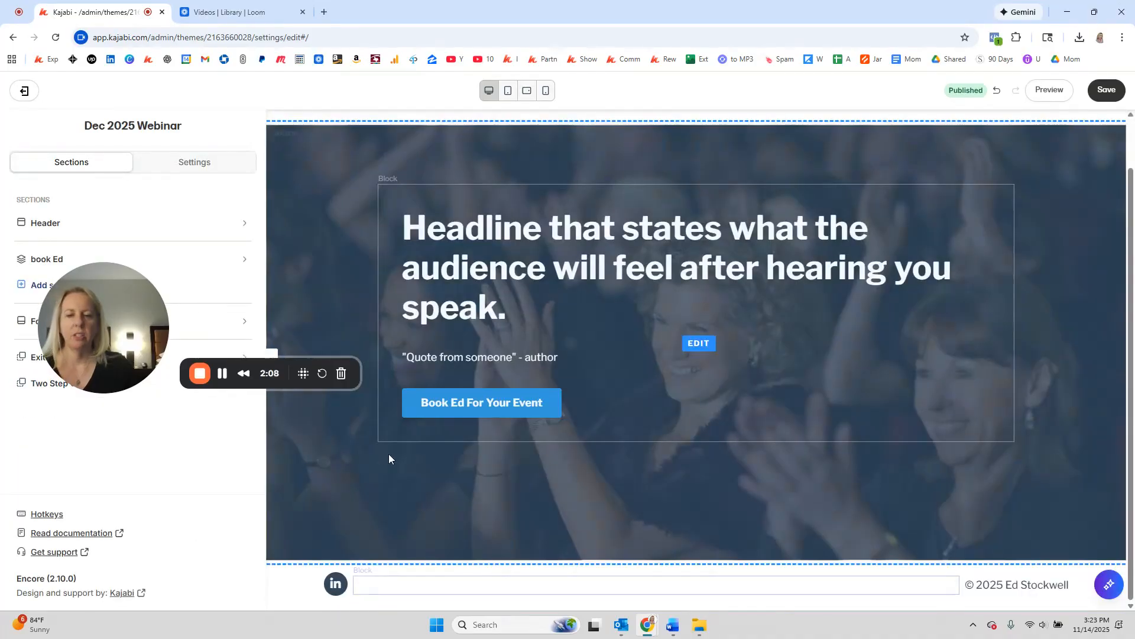
drag(104, 327, 88, 516)
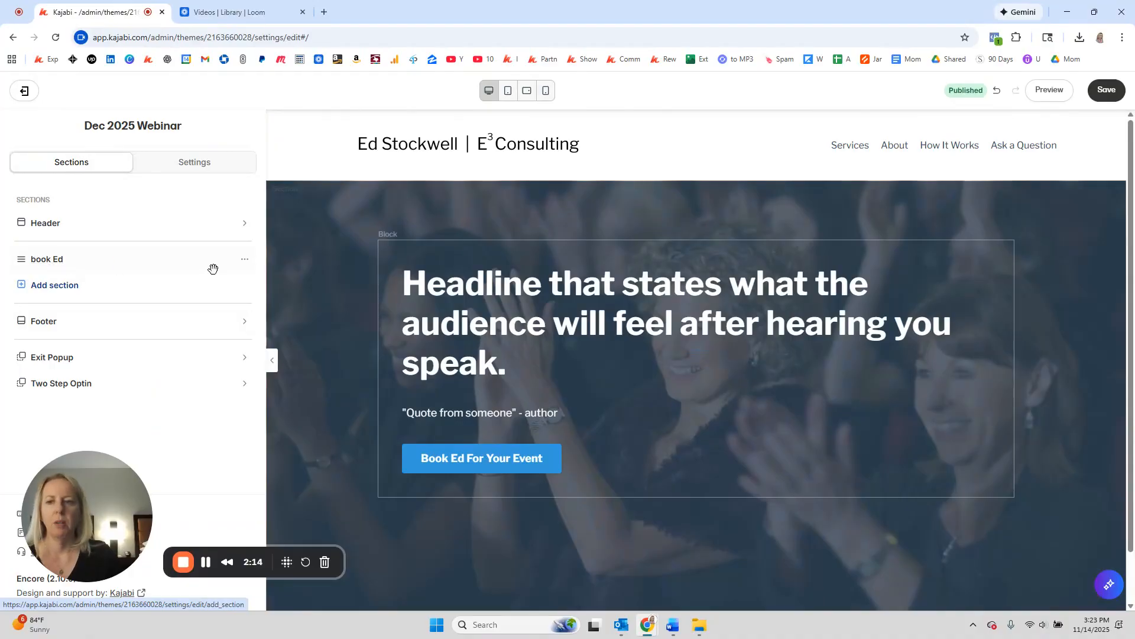
Step: Rename the book Ed section to 'webinar'
click(244, 260)
click(162, 286)
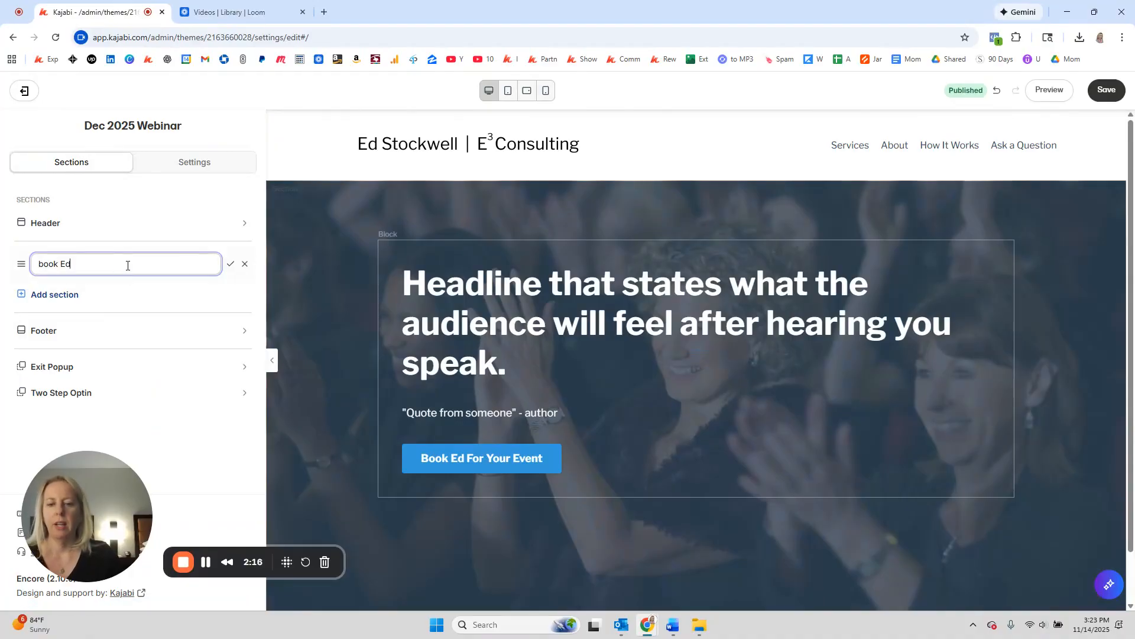
text(boo)
key(BackSpace)
key(BackSpace)
key(BackSpace)
text(webinar)
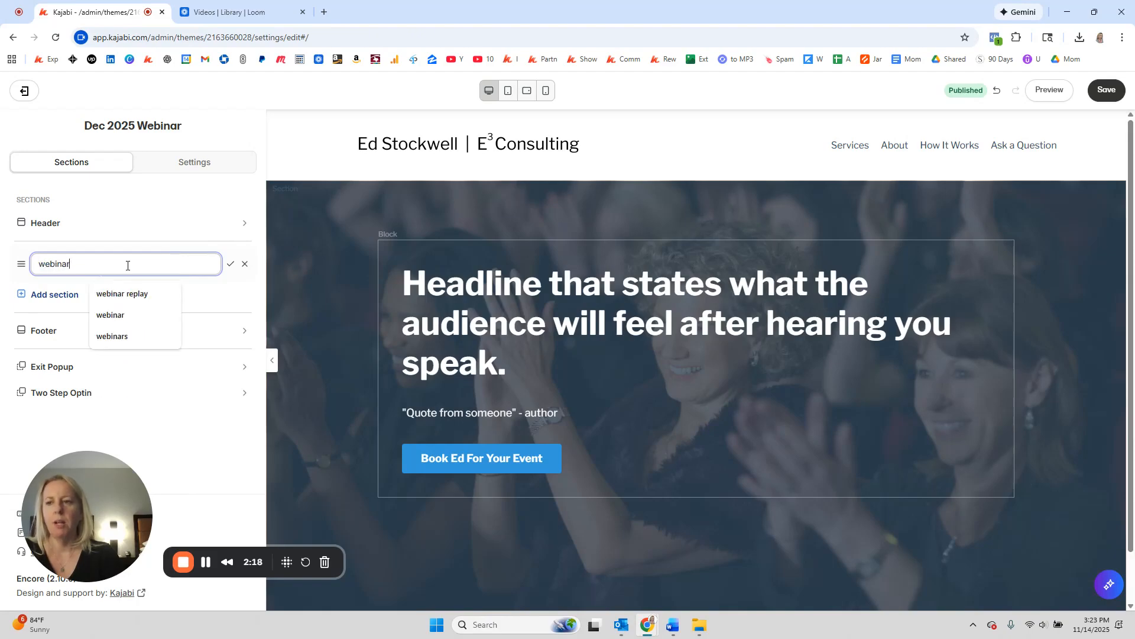
key(Return)
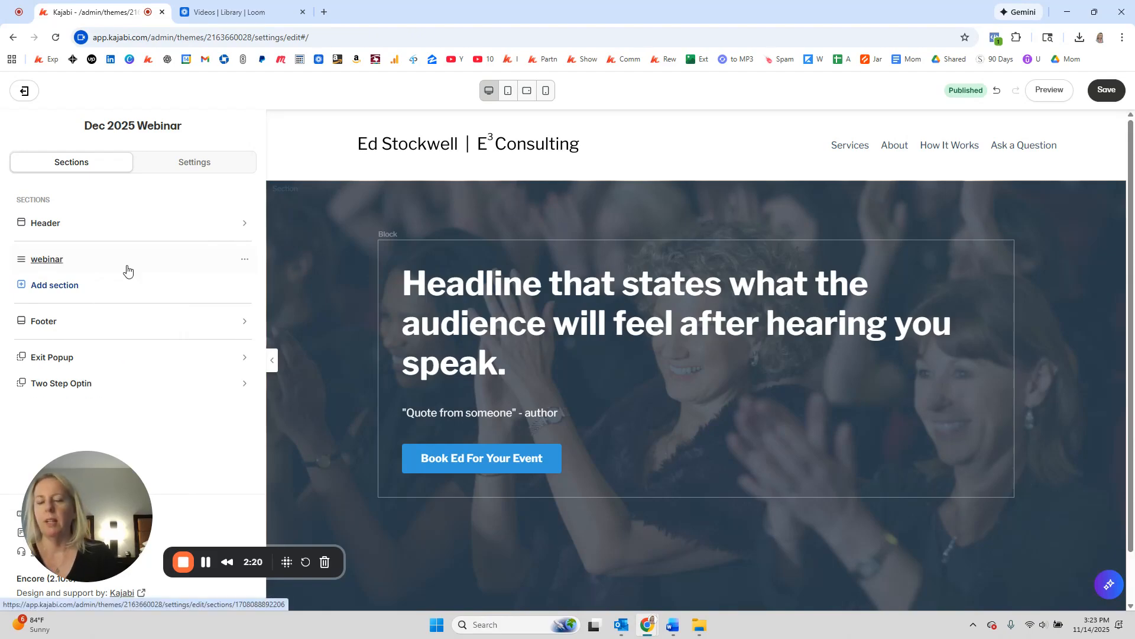
Step: Replace the hero text under Headline with 'description here' and a Date/Time line
click(233, 266)
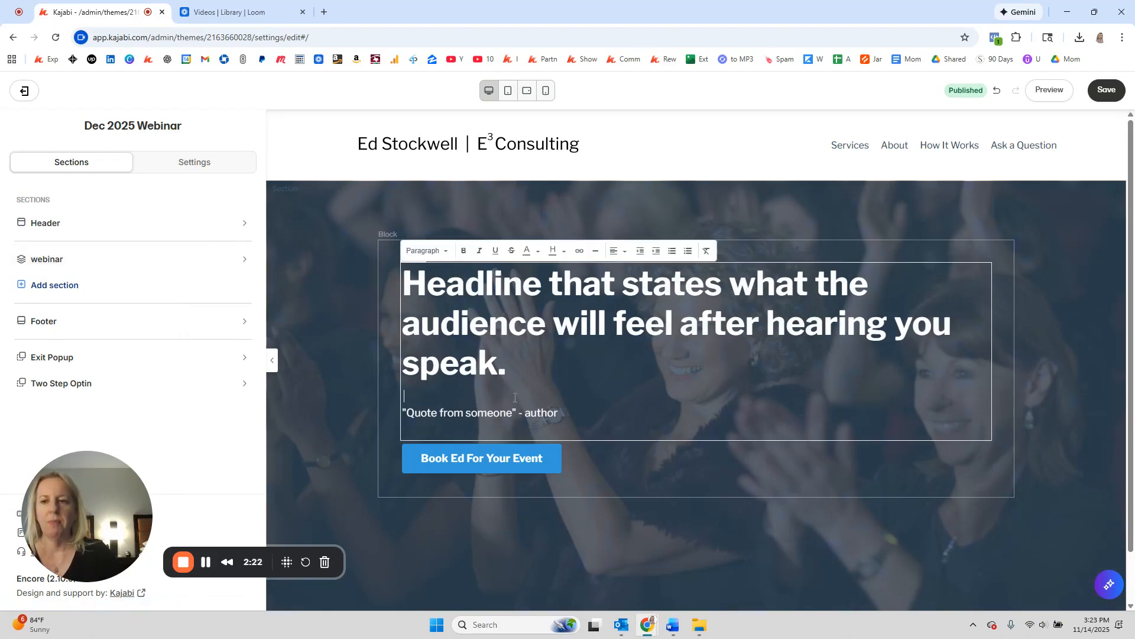
scroll(163, 397, down, 5)
drag(157, 340, 22, 385)
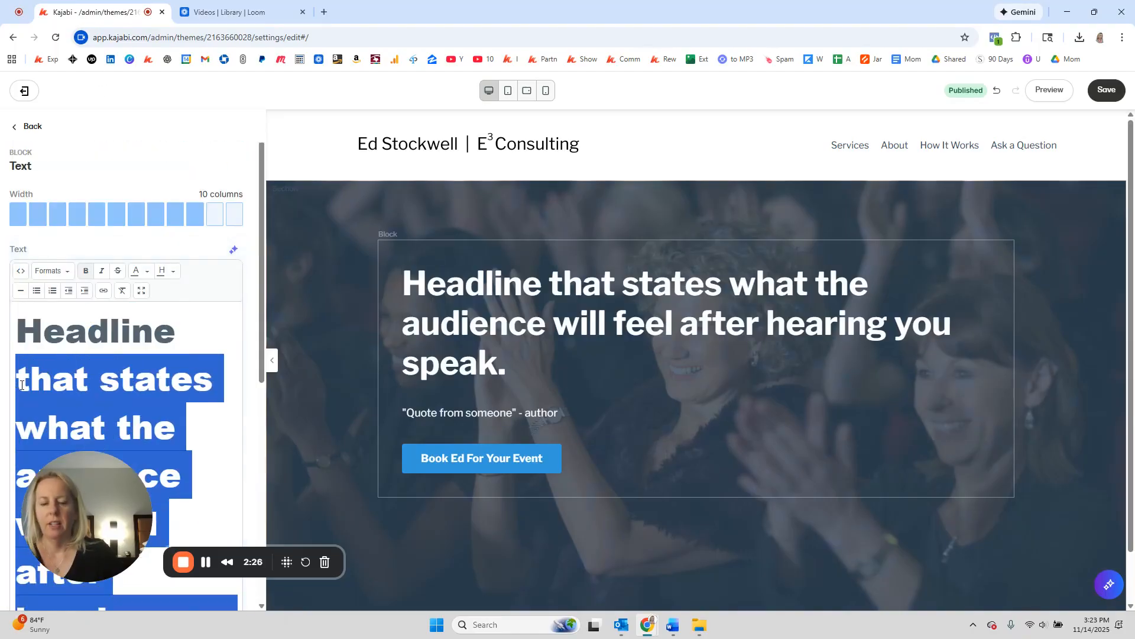
key(BackSpace)
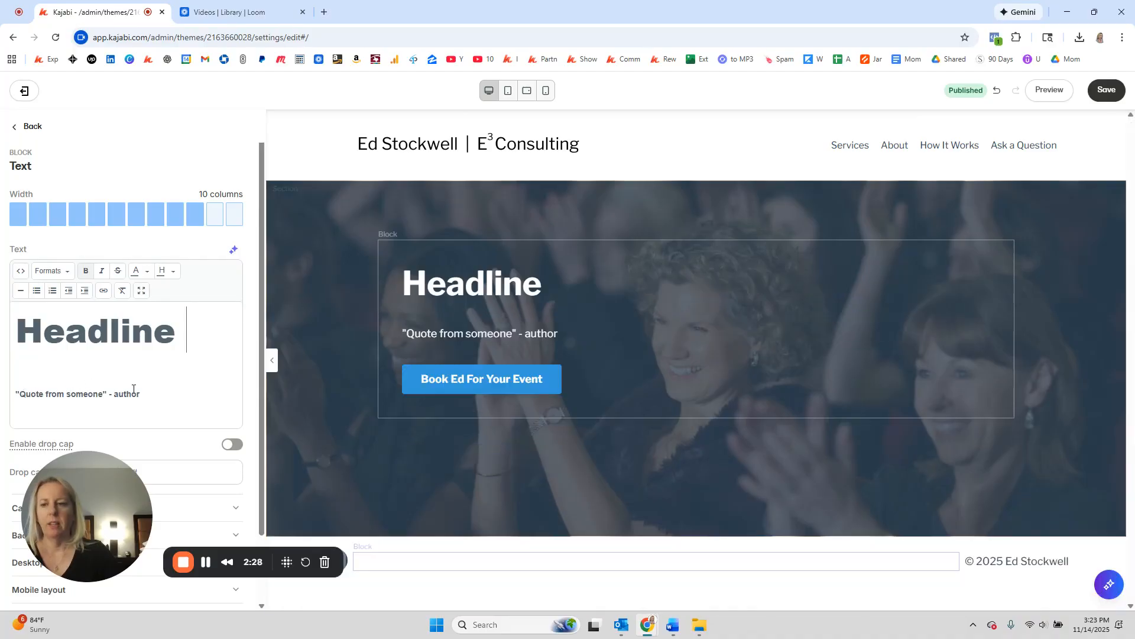
drag(141, 394, 1, 399)
text(des)
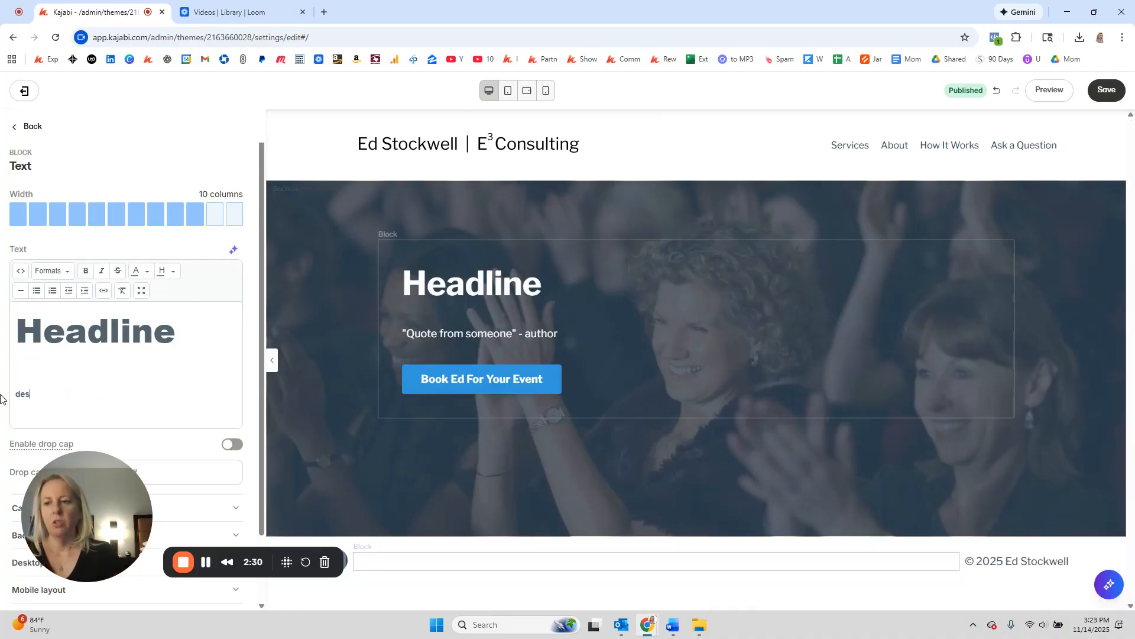
text(cirption here)
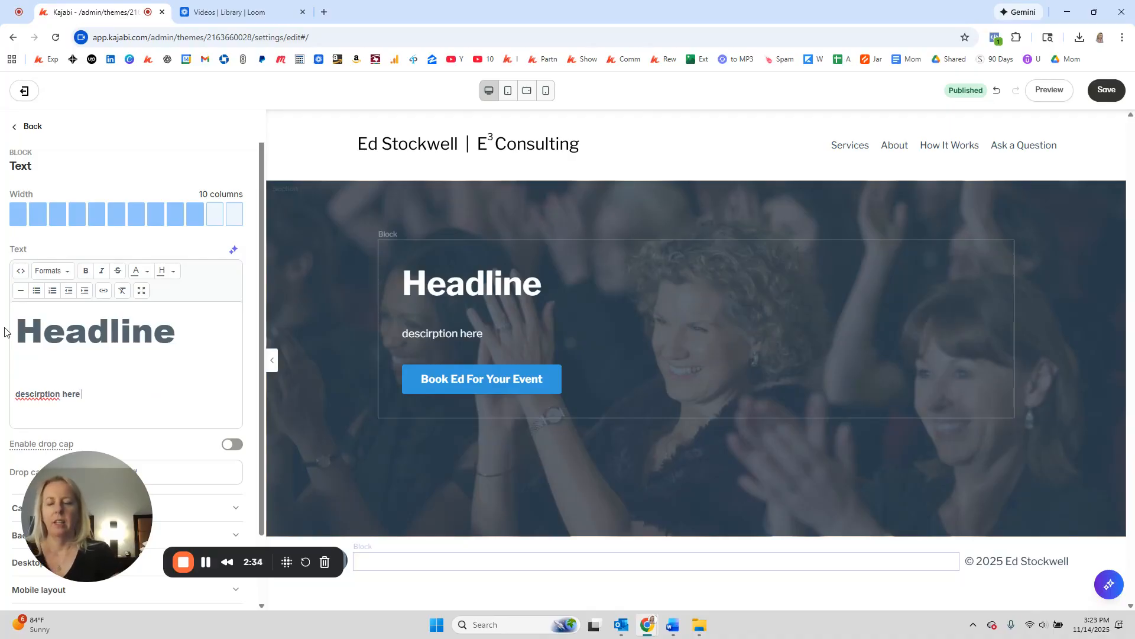
key(shift+Return)
text(D)
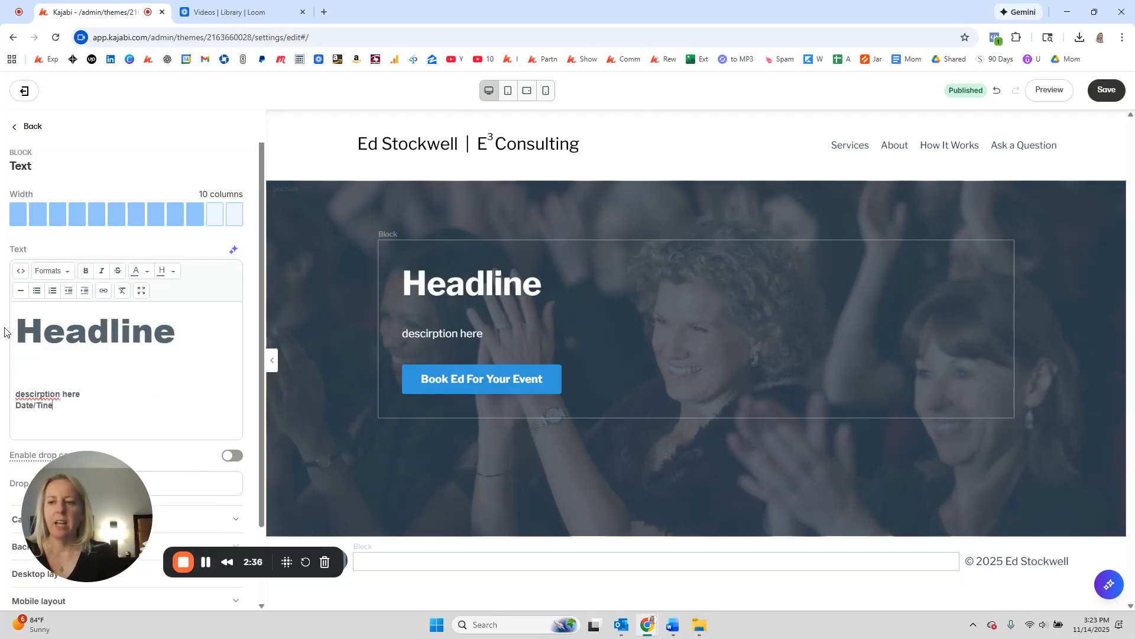
text(ate/Tim)
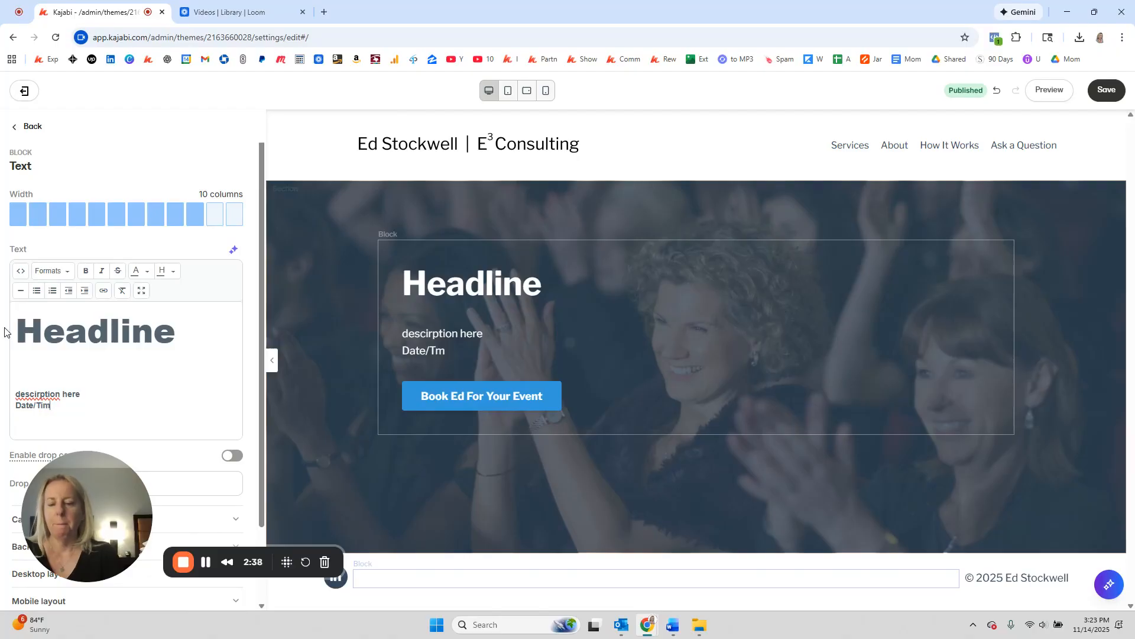
key(shift+Return)
text(ehwy)
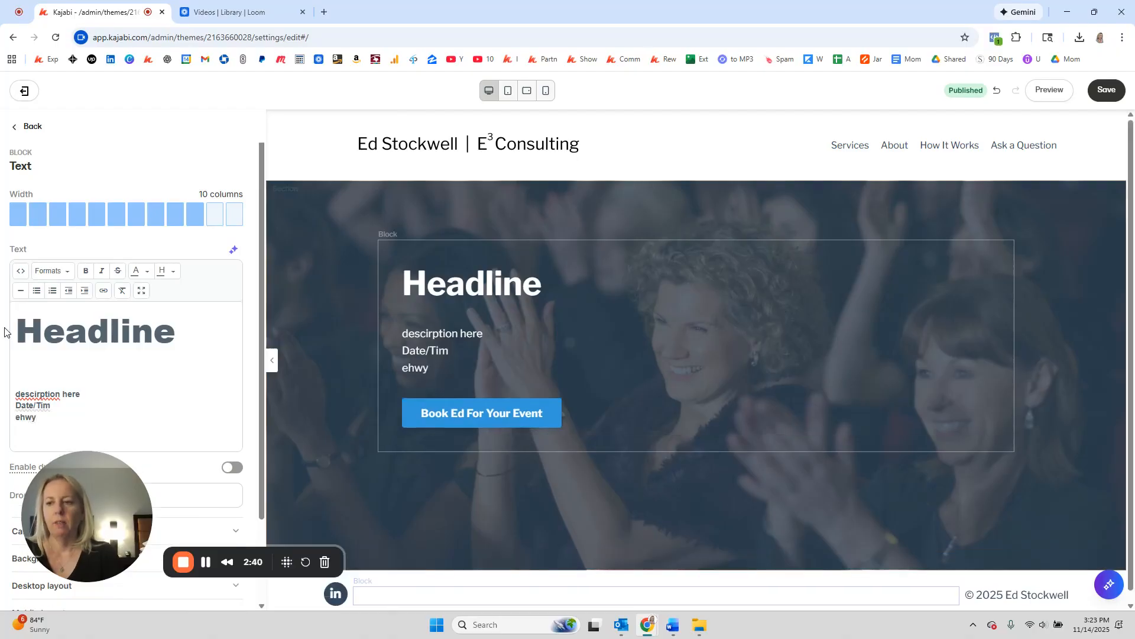
key(BackSpace)
key(BackSpace)
key(BackSpace)
text(me)
key(shift+Return)
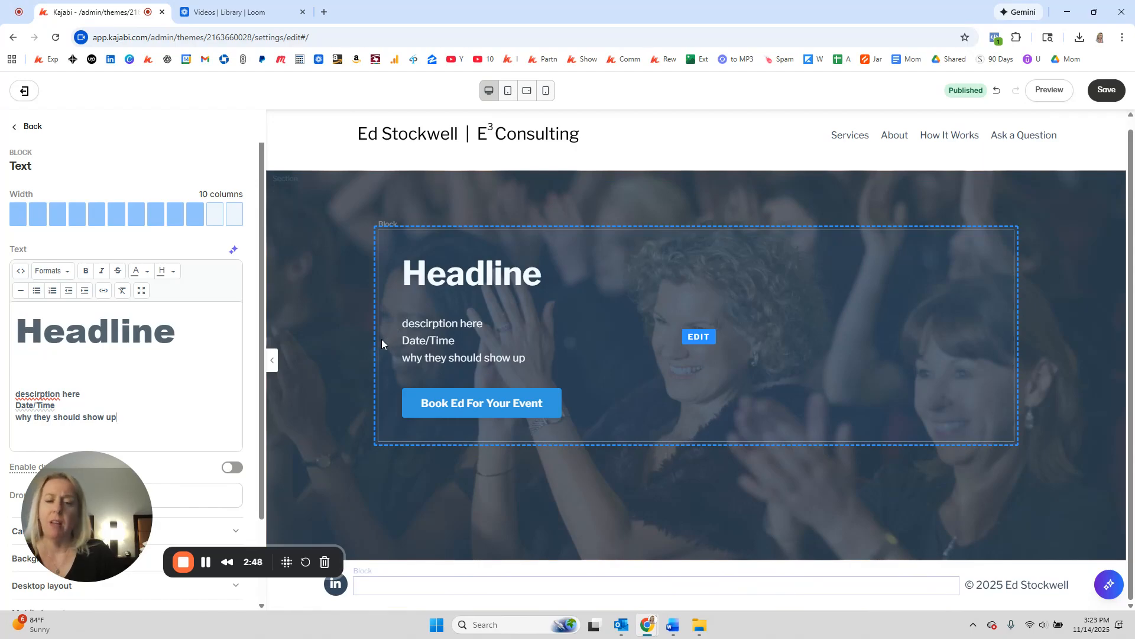
Step: Open the hero section's settings
click(358, 361)
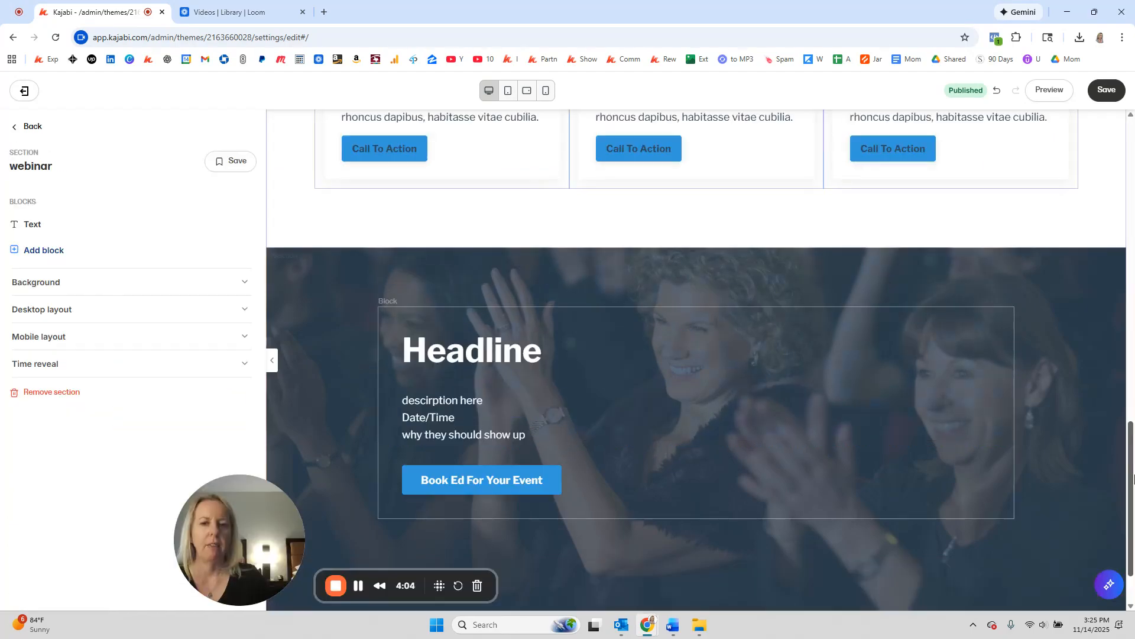
drag(1134, 479, 1133, 391)
drag(1132, 442, 1130, 375)
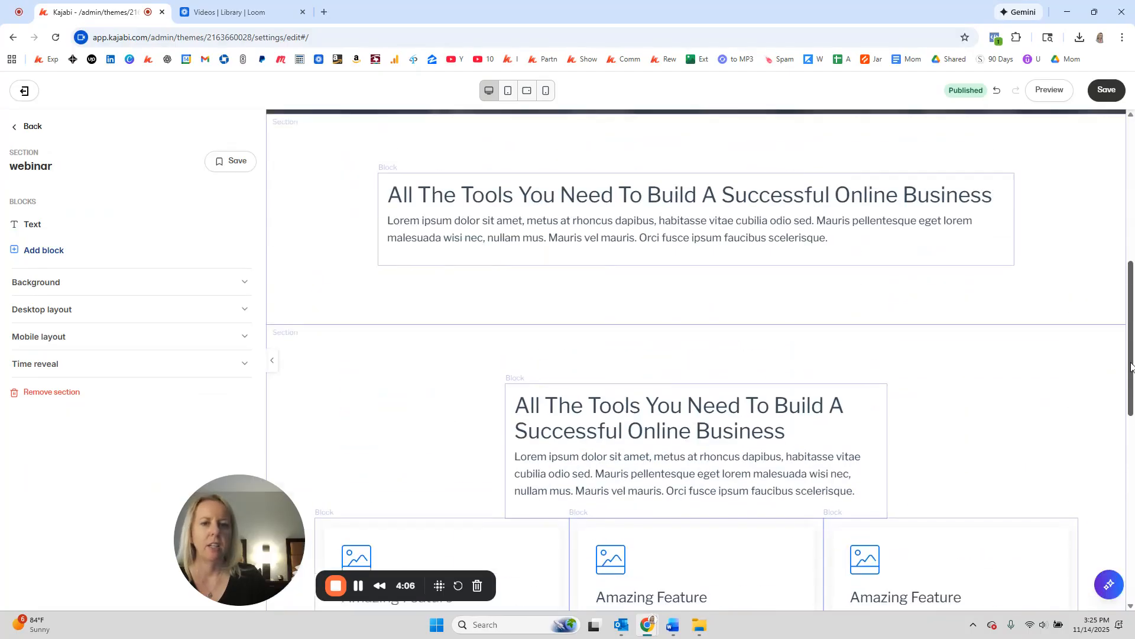
scroll(1131, 374, up, 5)
scroll(730, 376, up, 3)
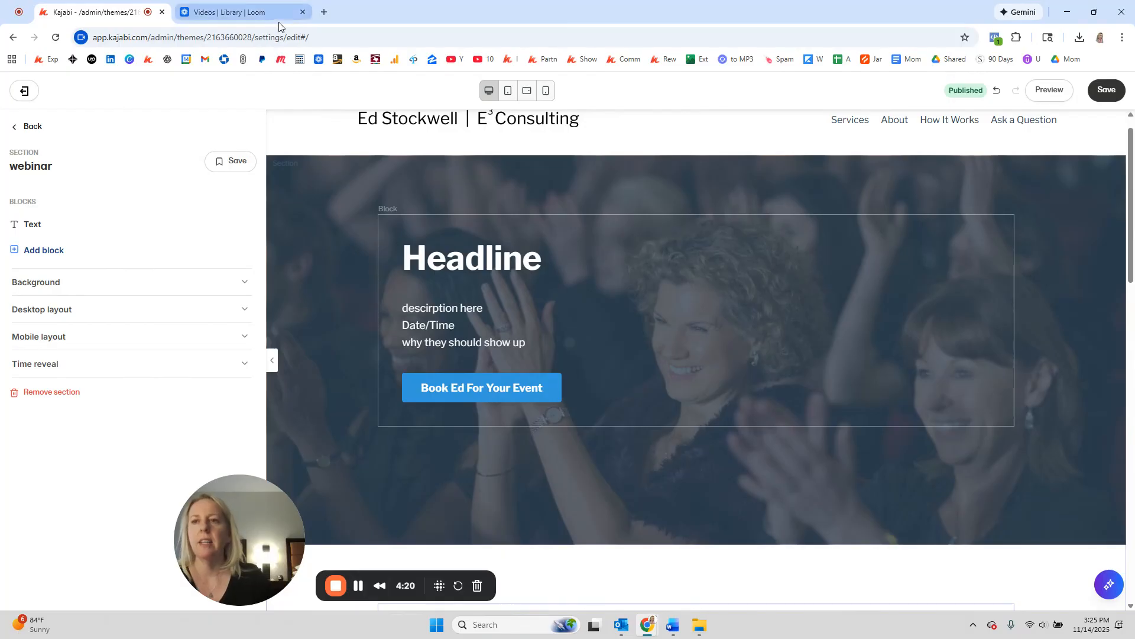
Step: In a new tab, create and save a form titled 'Dec 2025 Webinar'
click(324, 12)
drag(331, 12, 204, 18)
click(148, 60)
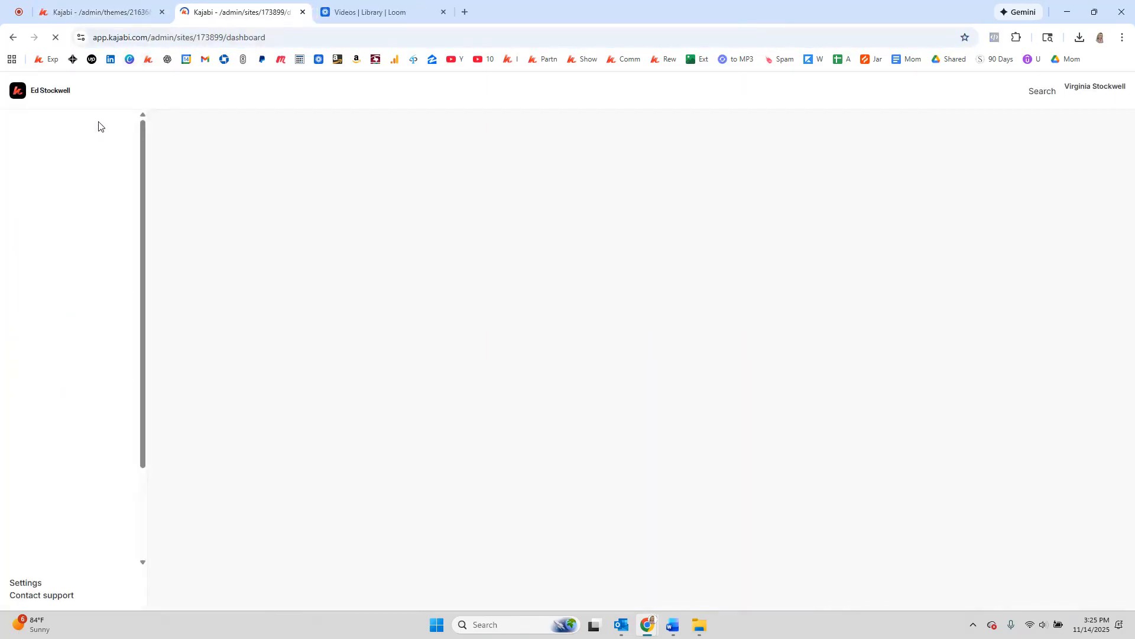
click(49, 225)
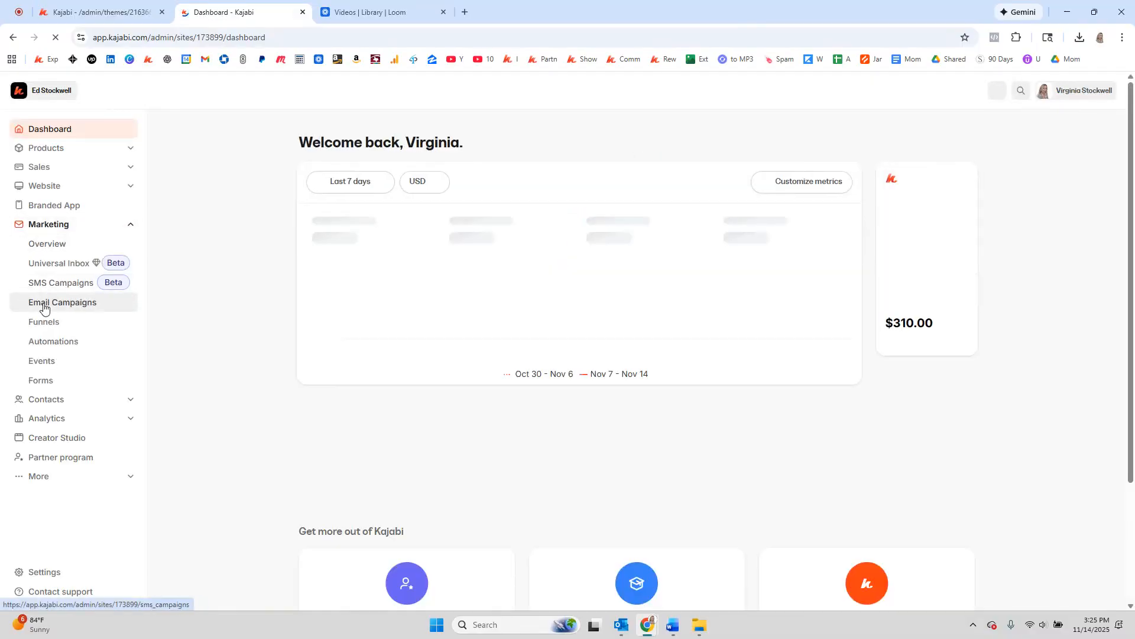
click(48, 388)
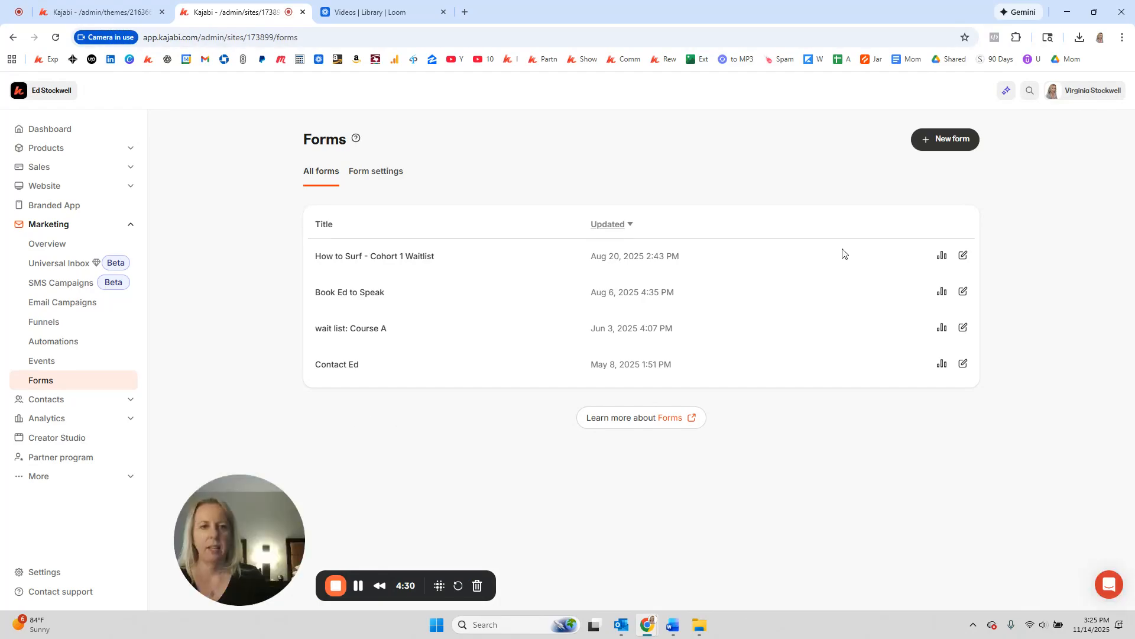
click(920, 142)
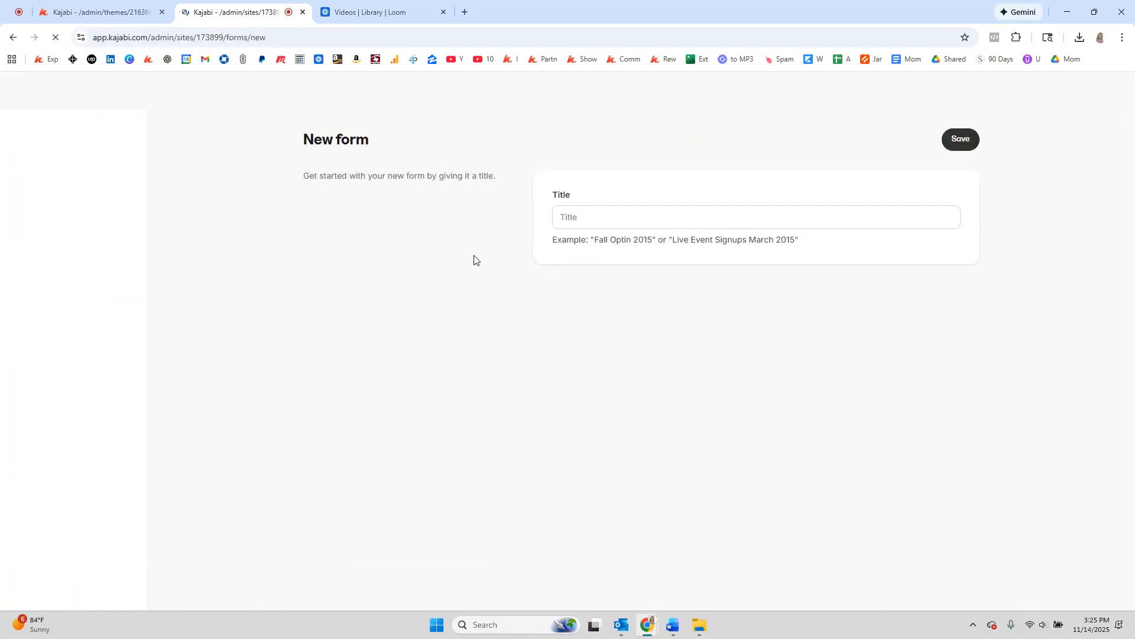
click(589, 219)
text(Dec 2025 Webin)
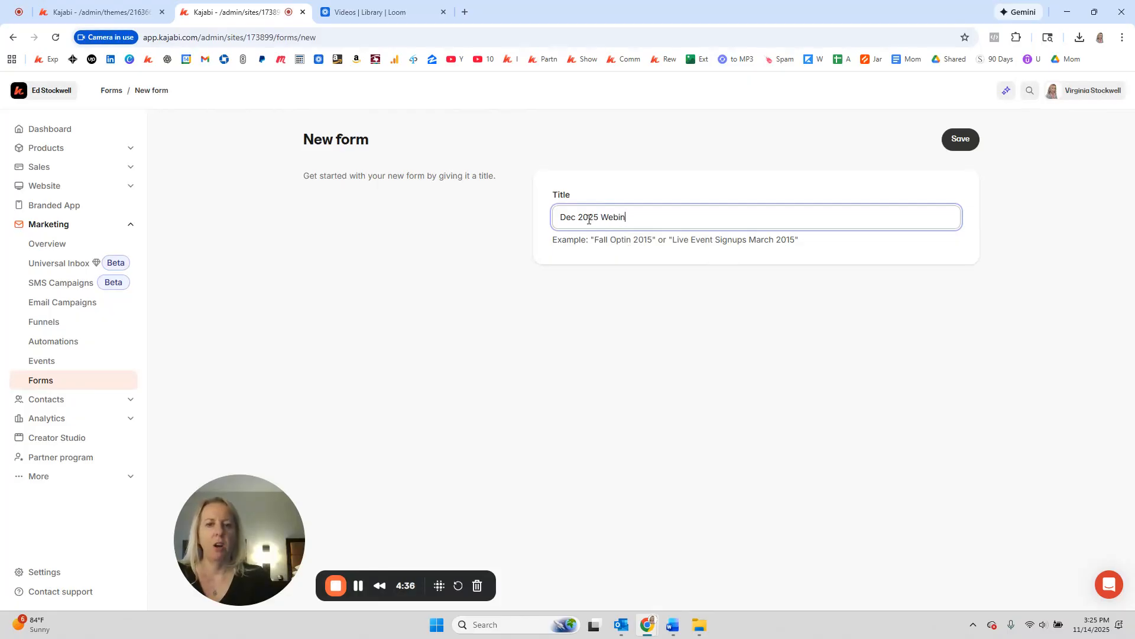
text(ar)
click(958, 150)
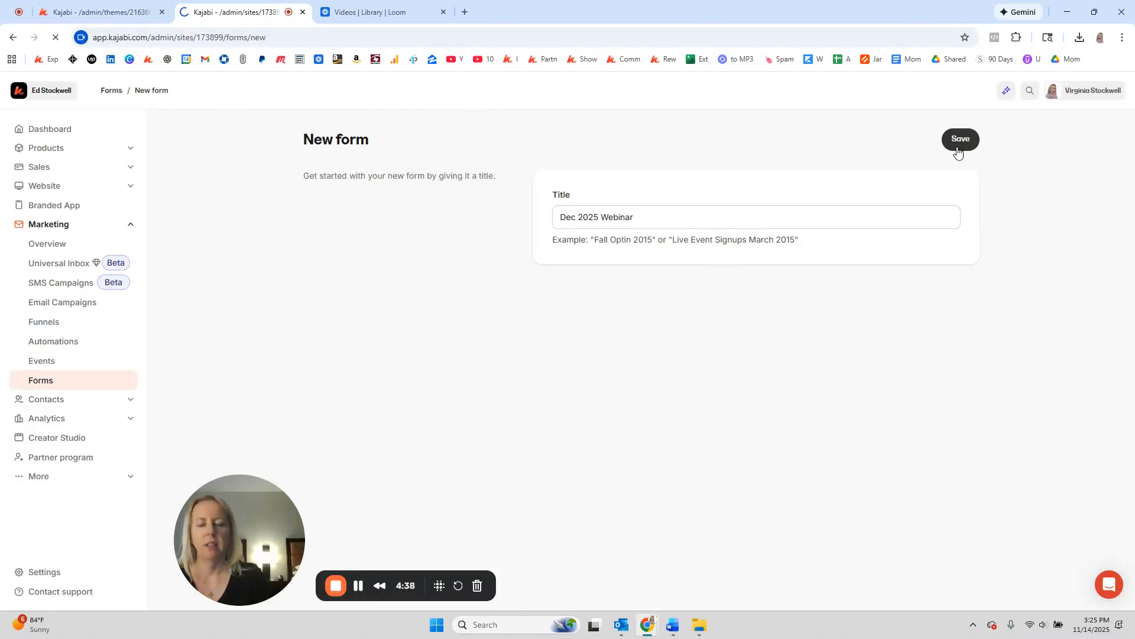
Step: Set the form to single opt-in, enable team notifications with a recipient e-mail, and save
scroll(448, 310, down, 2)
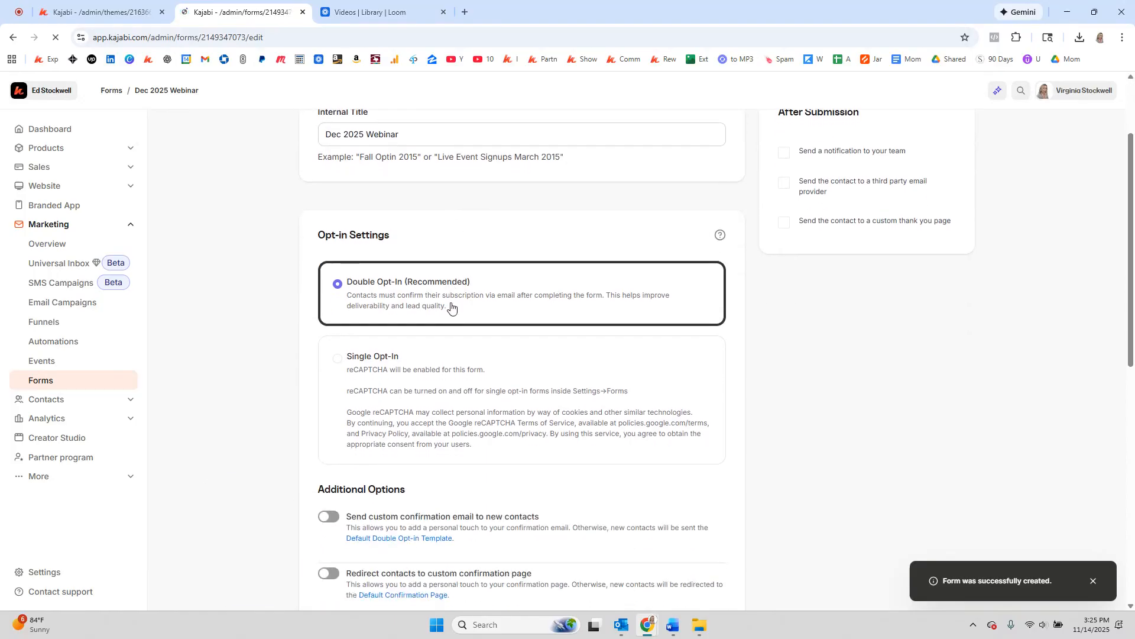
click(396, 386)
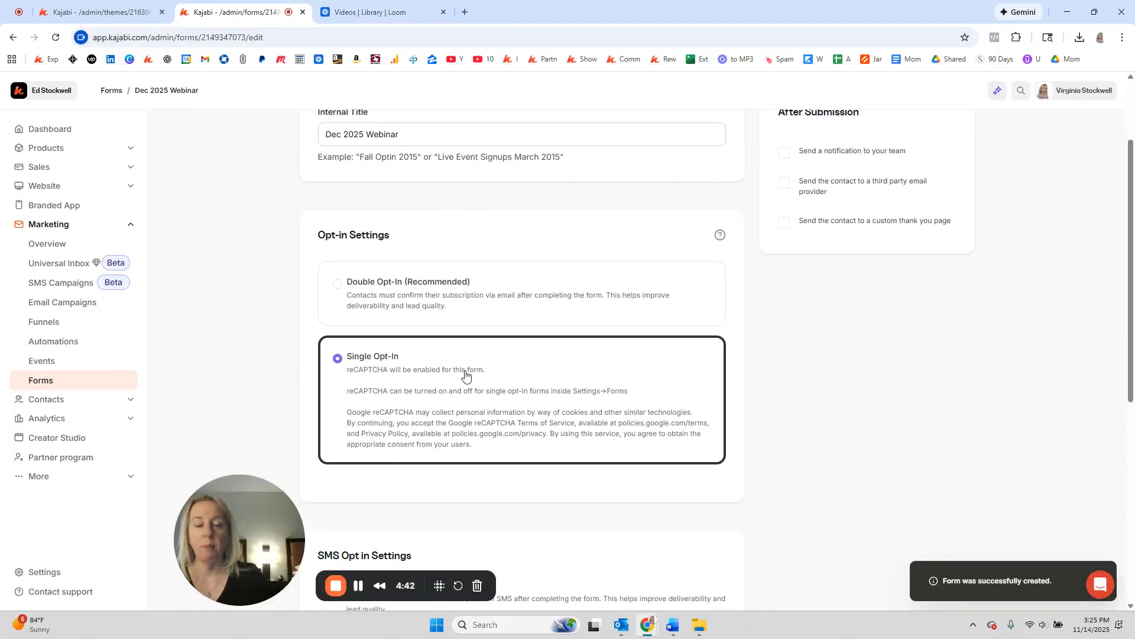
scroll(828, 319, up, 1)
click(784, 212)
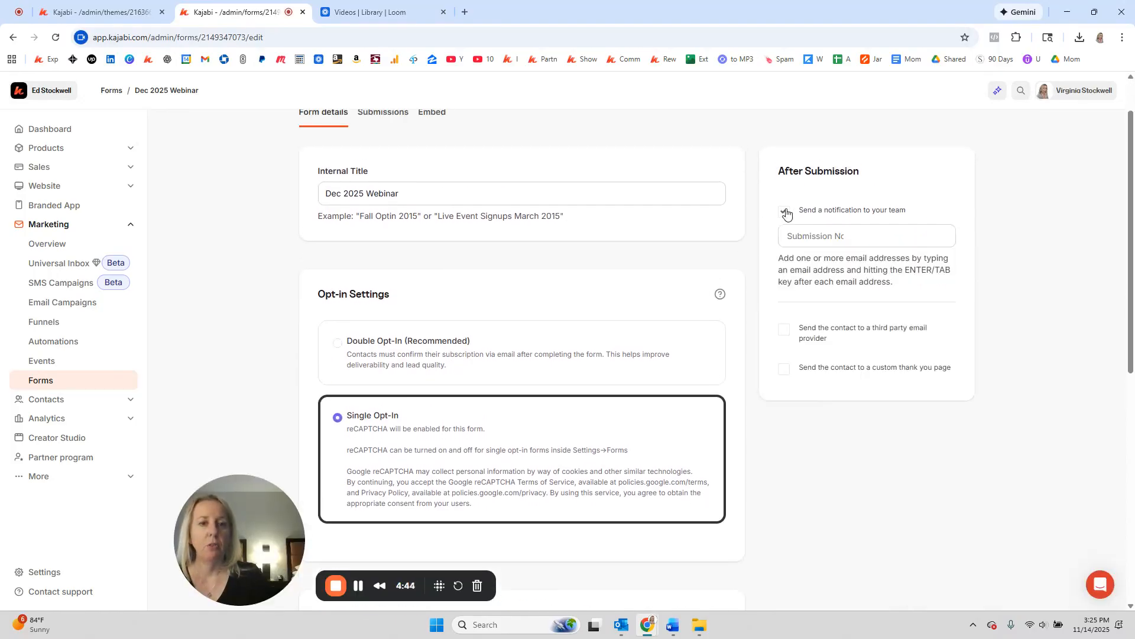
click(809, 238)
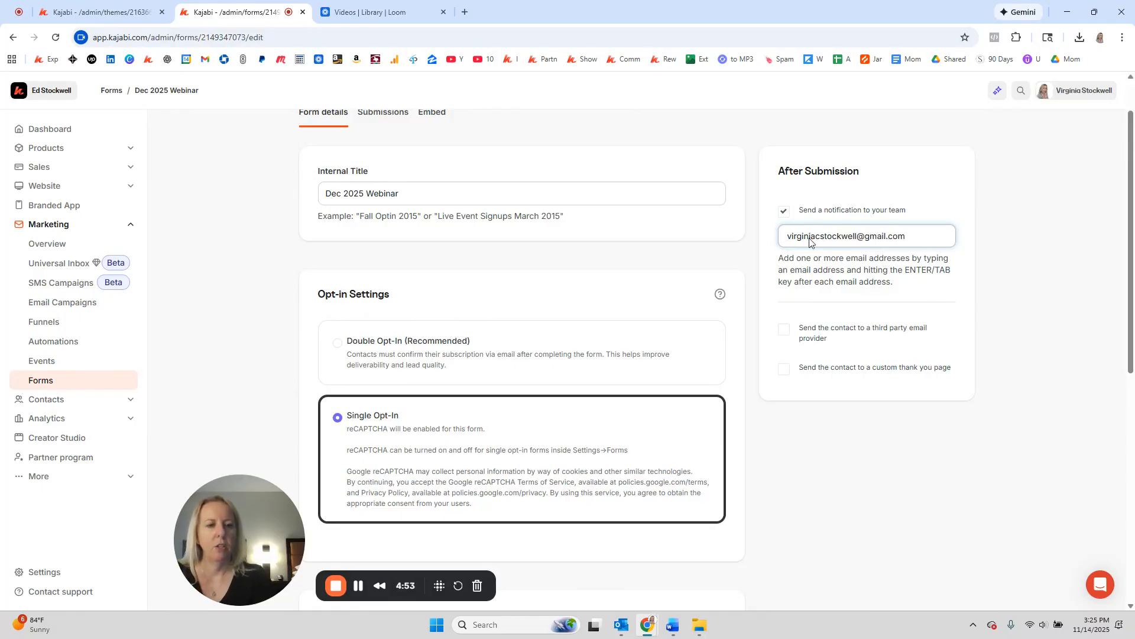
key(Return)
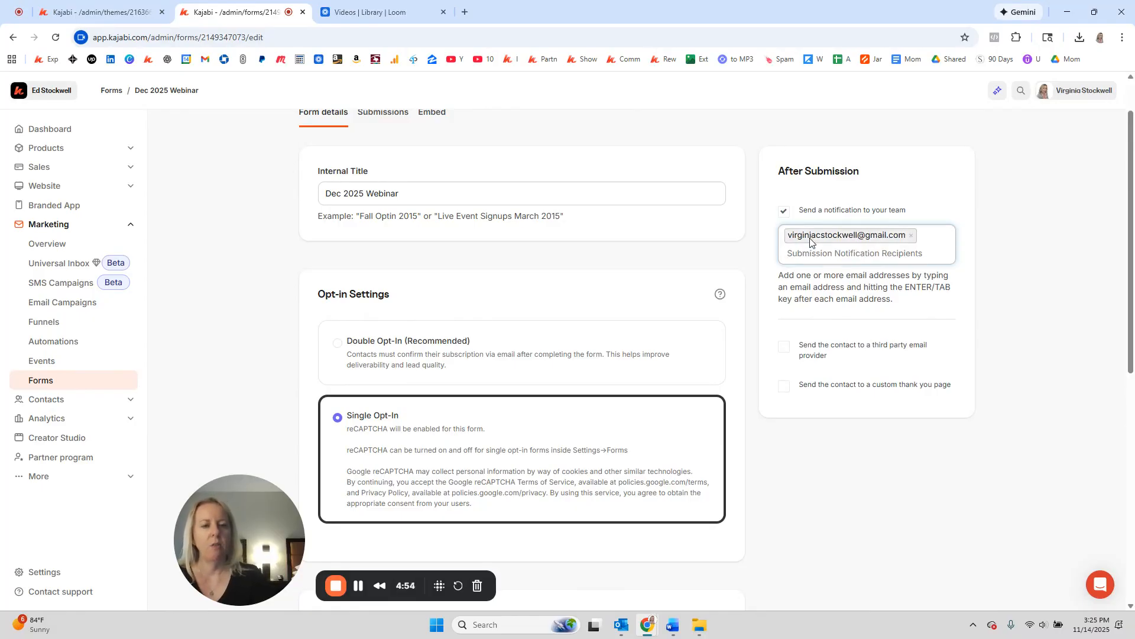
scroll(989, 228, up, 1)
click(956, 142)
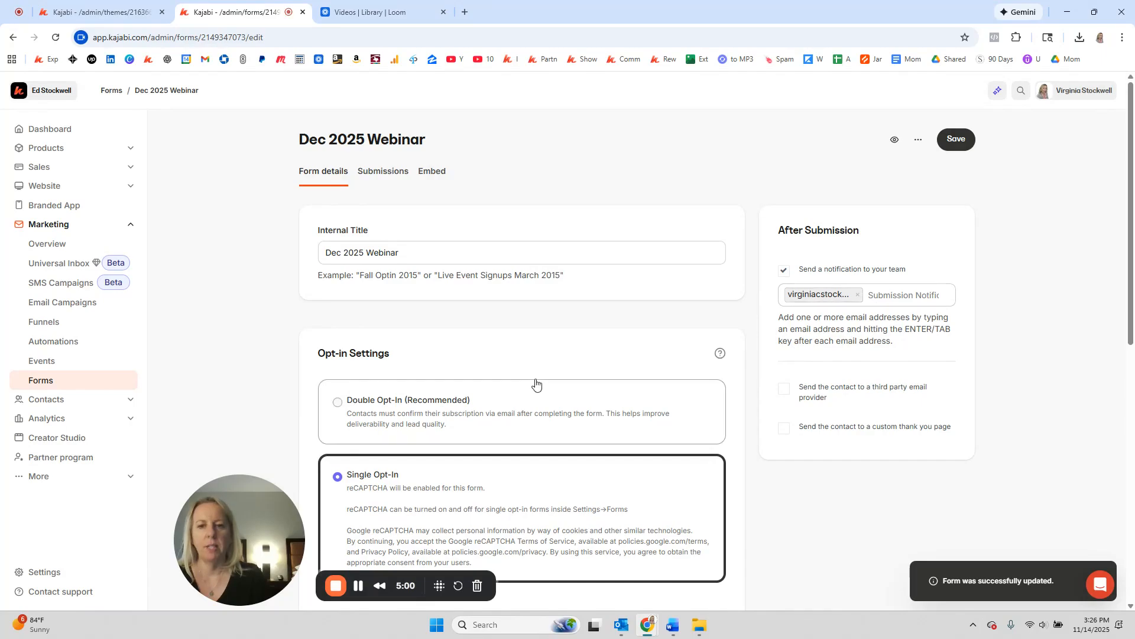
Step: Open another browser tab placed before the Loom tab
scroll(535, 385, down, 3)
scroll(459, 335, down, 6)
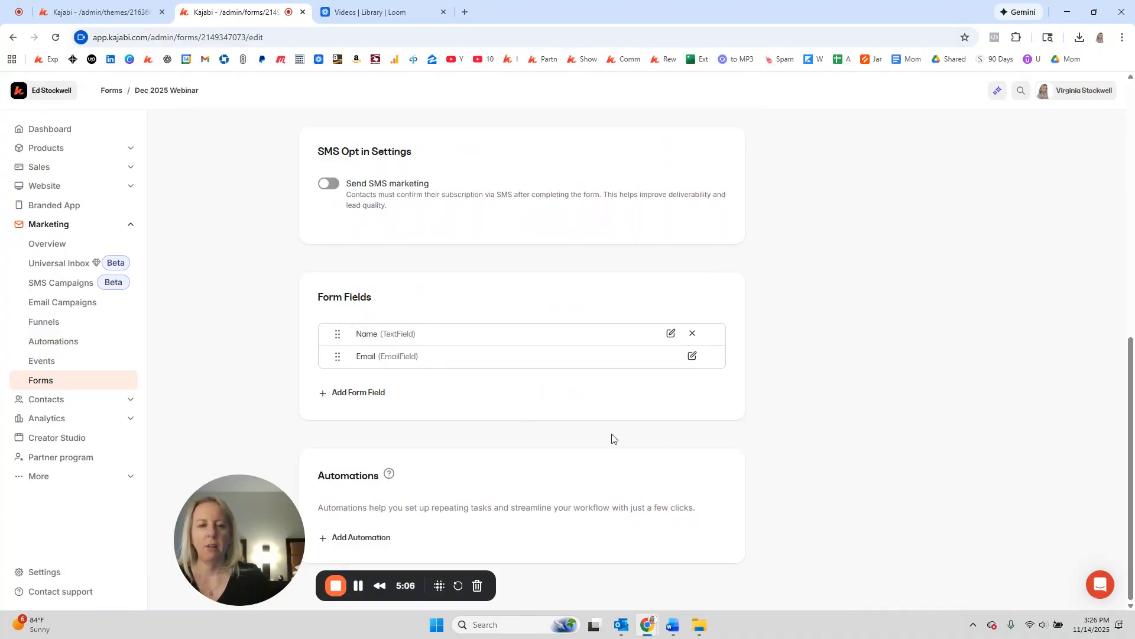
click(469, 13)
drag(473, 13, 345, 26)
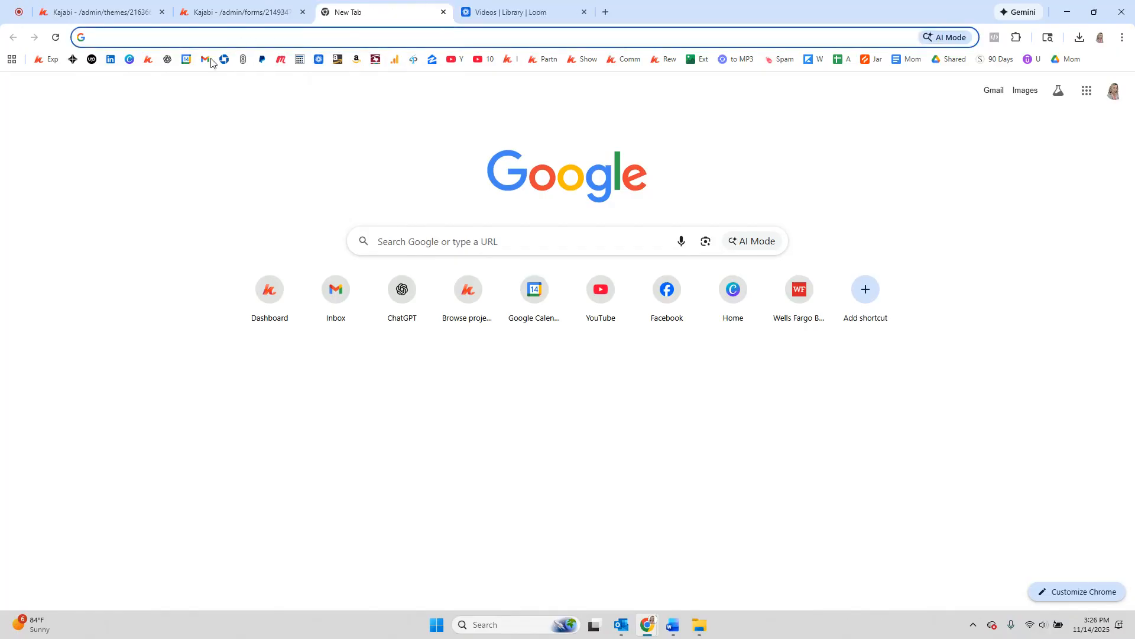
Step: Create the event 'Name of Webinar' for December 4, 2025 at 4:00 PM Central Time
click(147, 61)
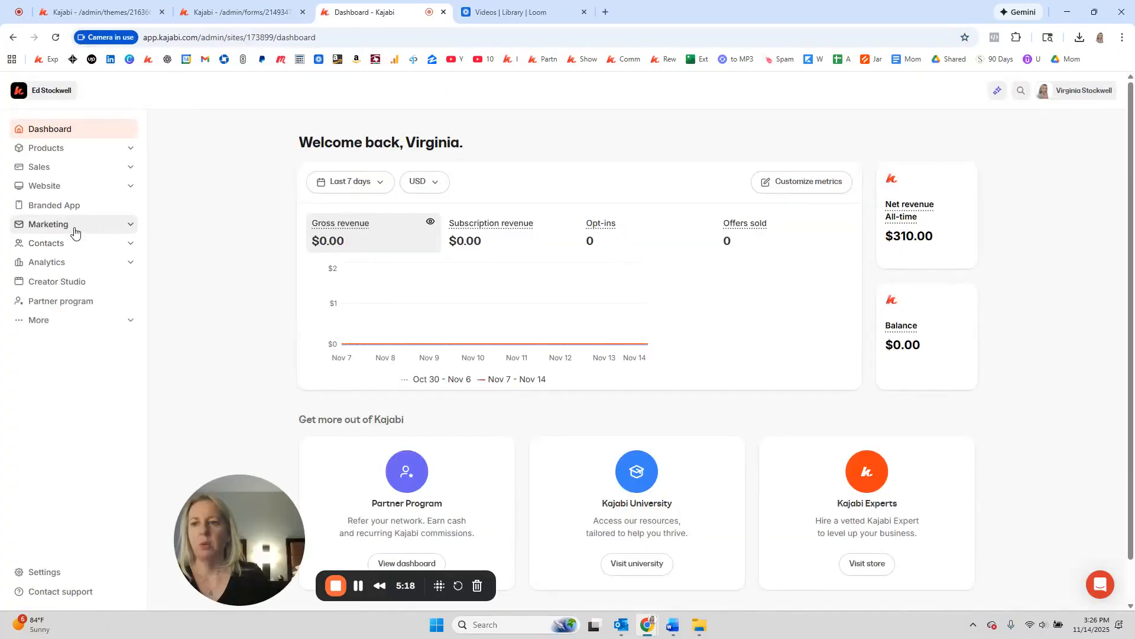
click(131, 226)
click(43, 361)
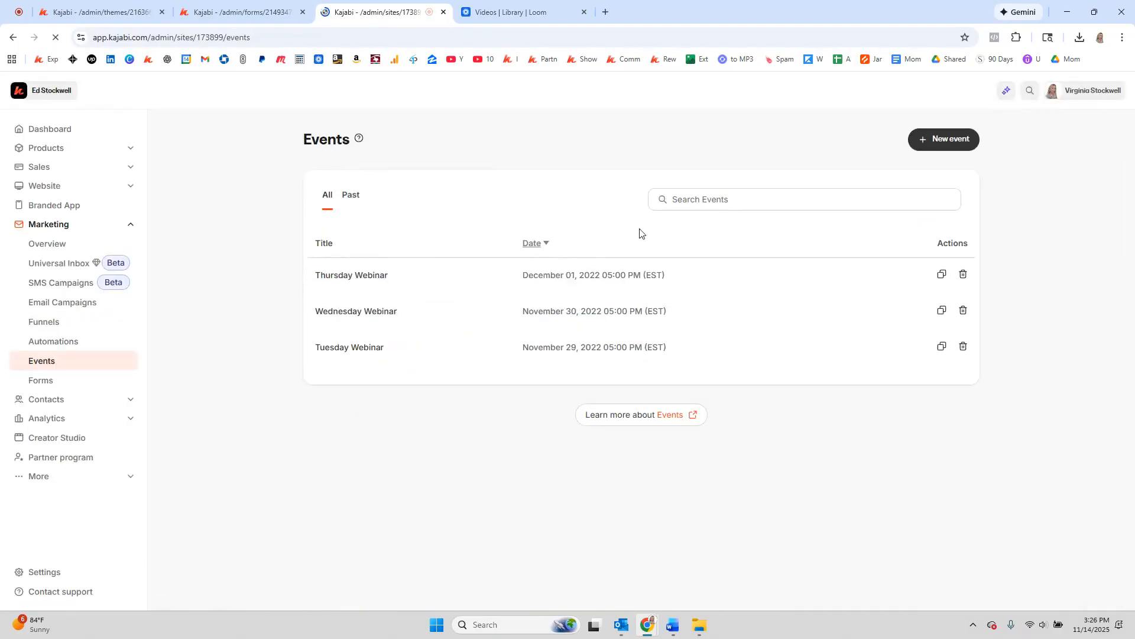
click(922, 143)
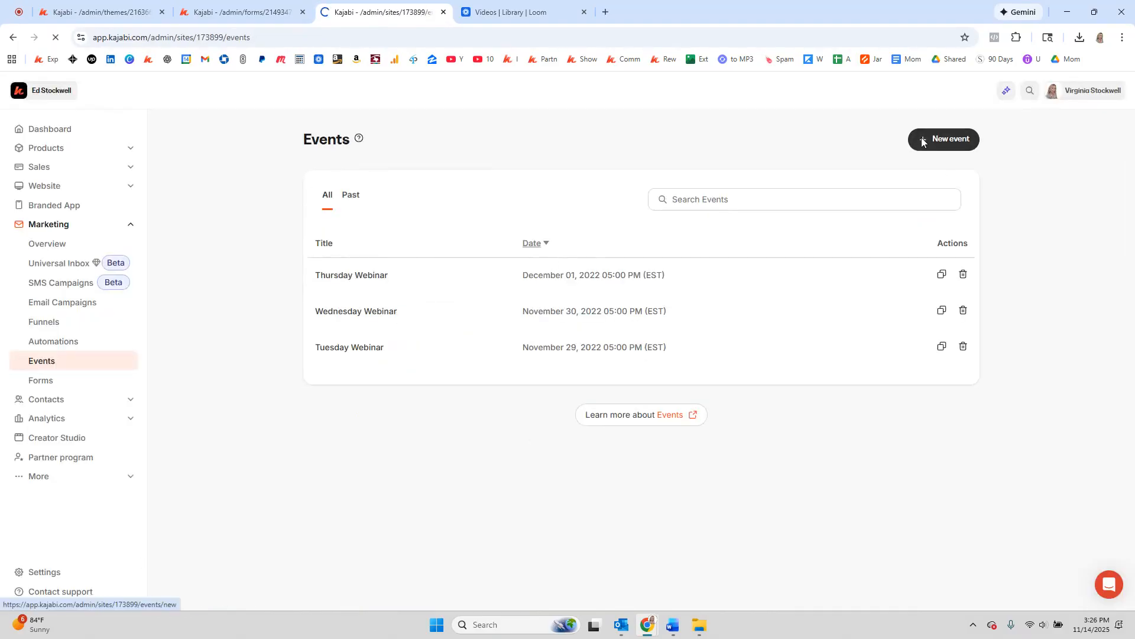
text(Name of Webinar)
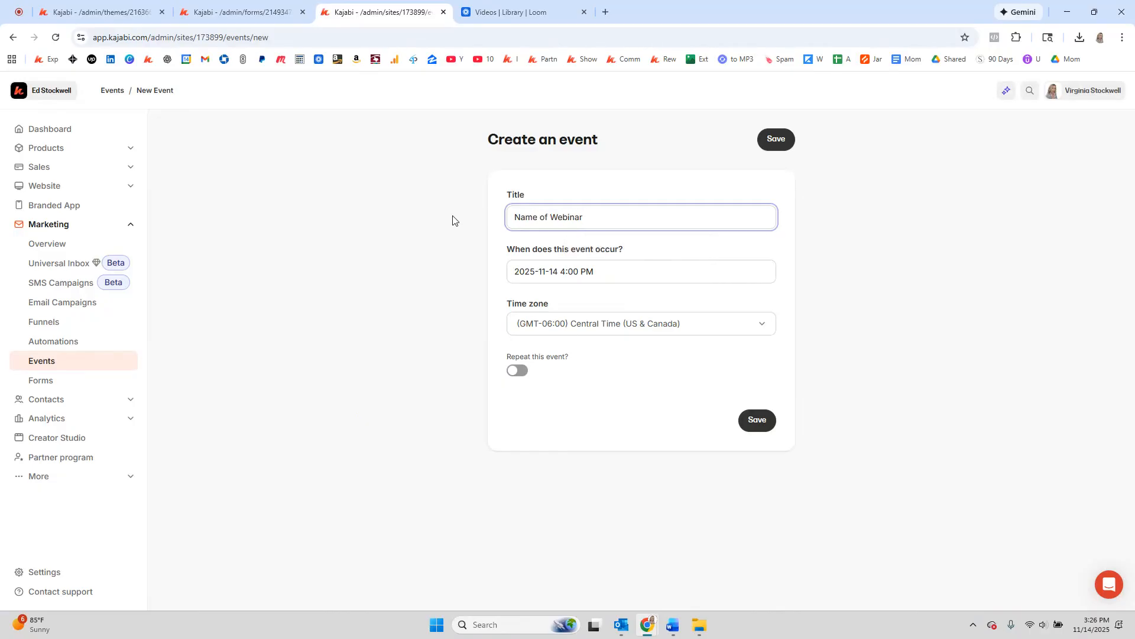
click(565, 272)
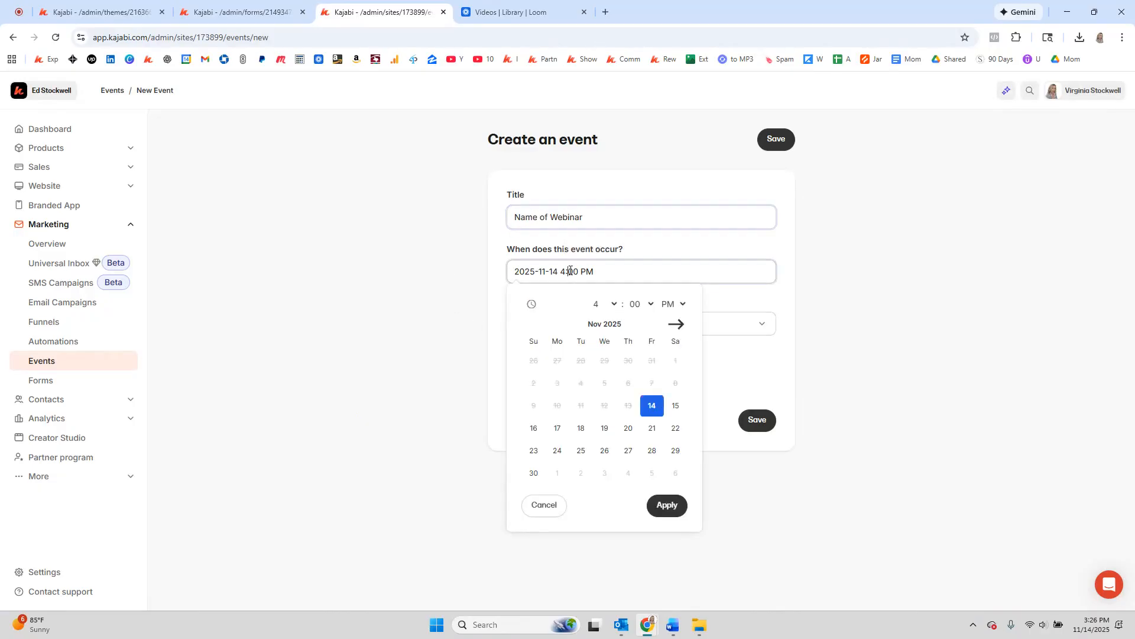
click(676, 324)
click(628, 361)
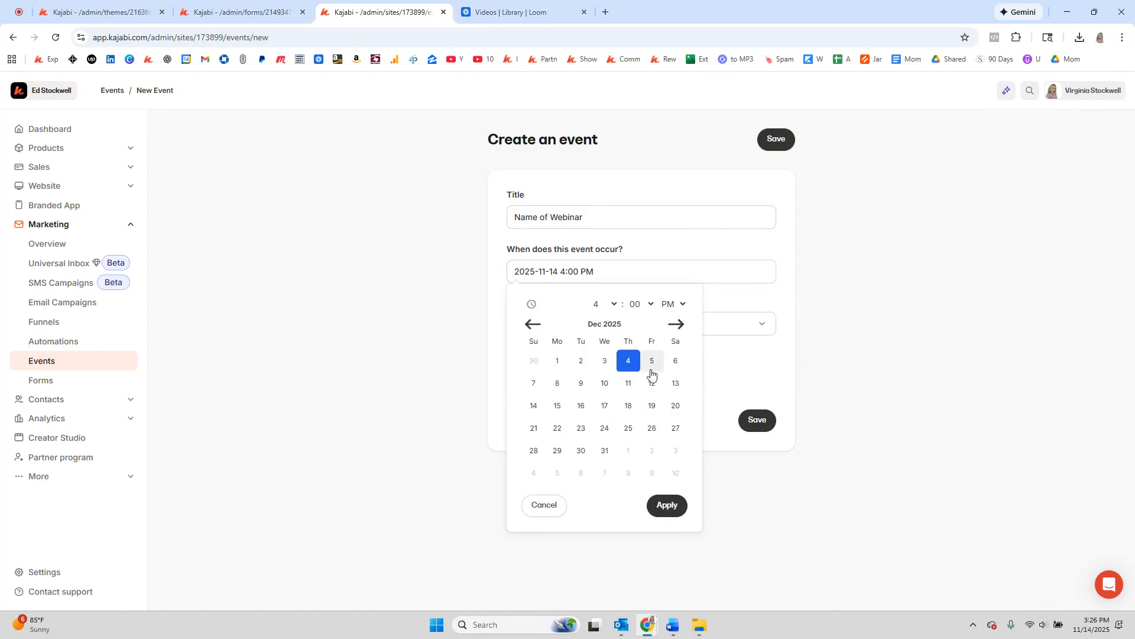
click(668, 506)
click(761, 421)
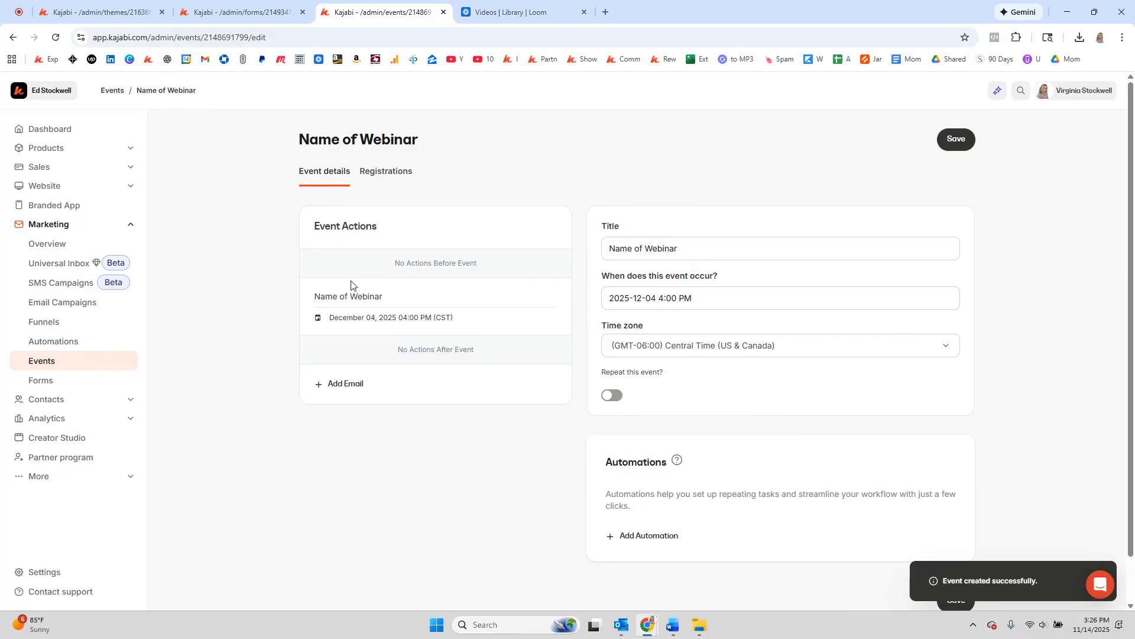
Step: Add an event email sent at registration with subject 'You're registered'
click(345, 392)
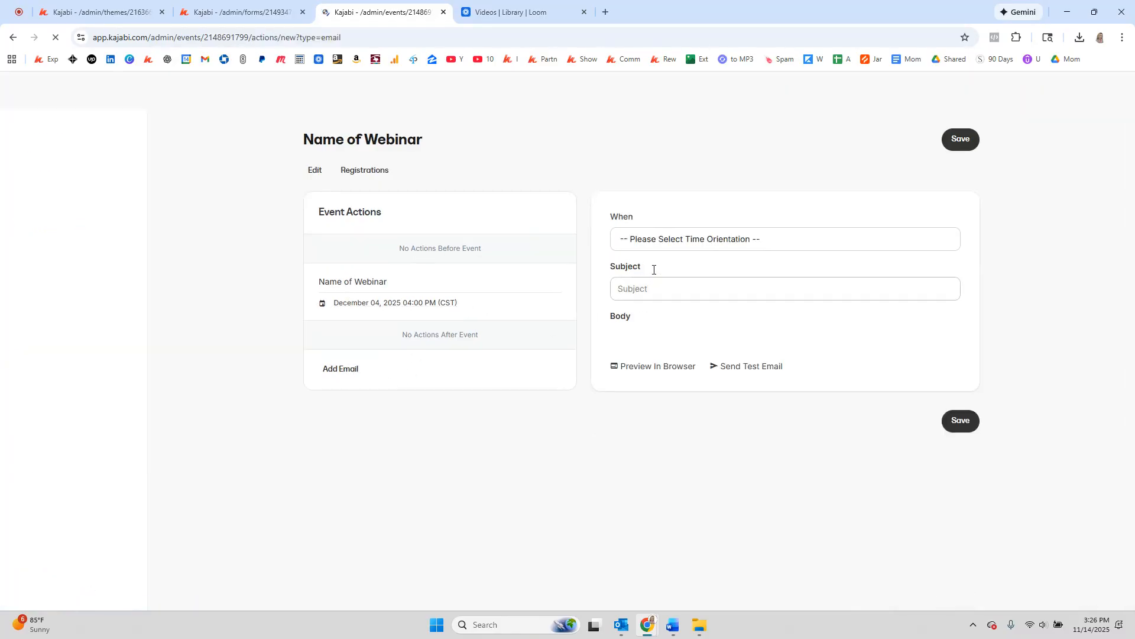
click(678, 242)
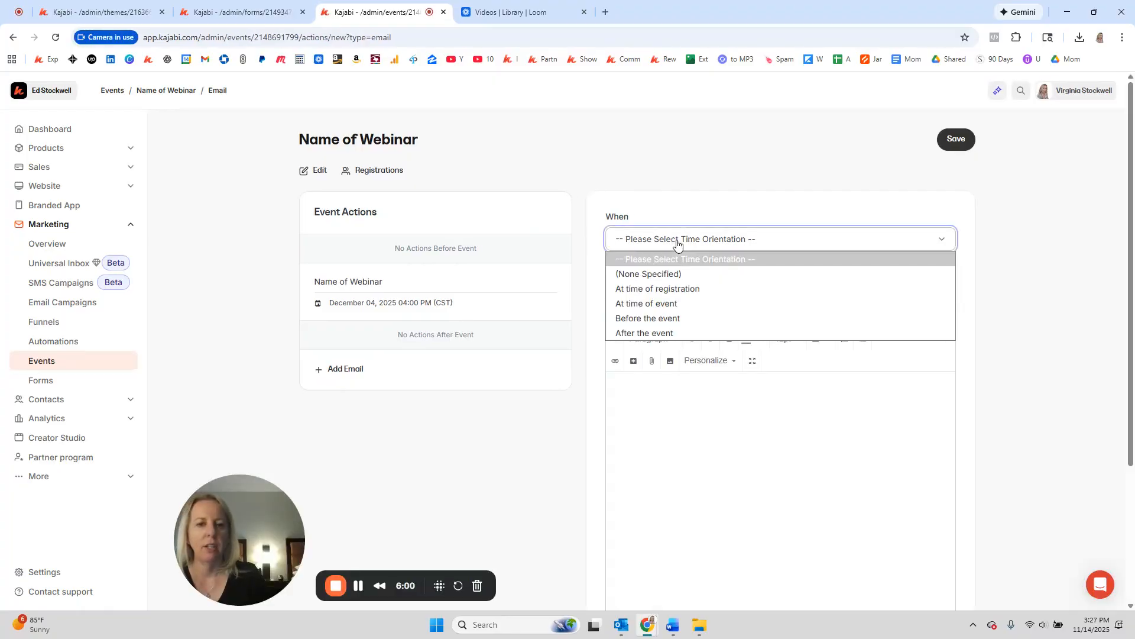
key(Escape)
click(654, 288)
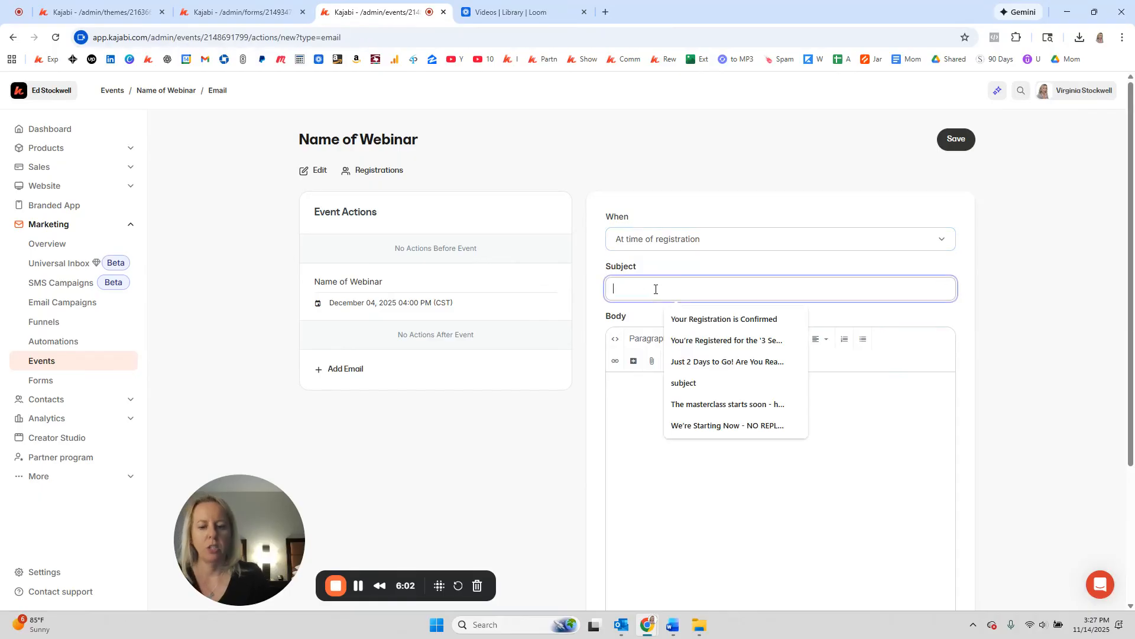
text(Yu're)
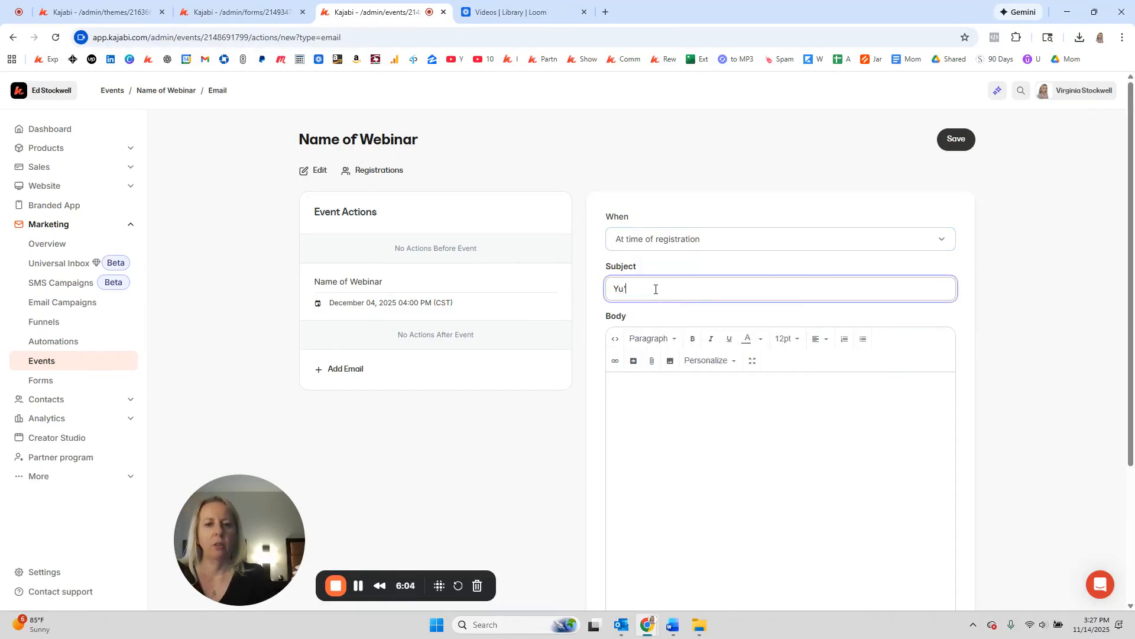
key(BackSpace)
key(BackSpace)
text(ou're )
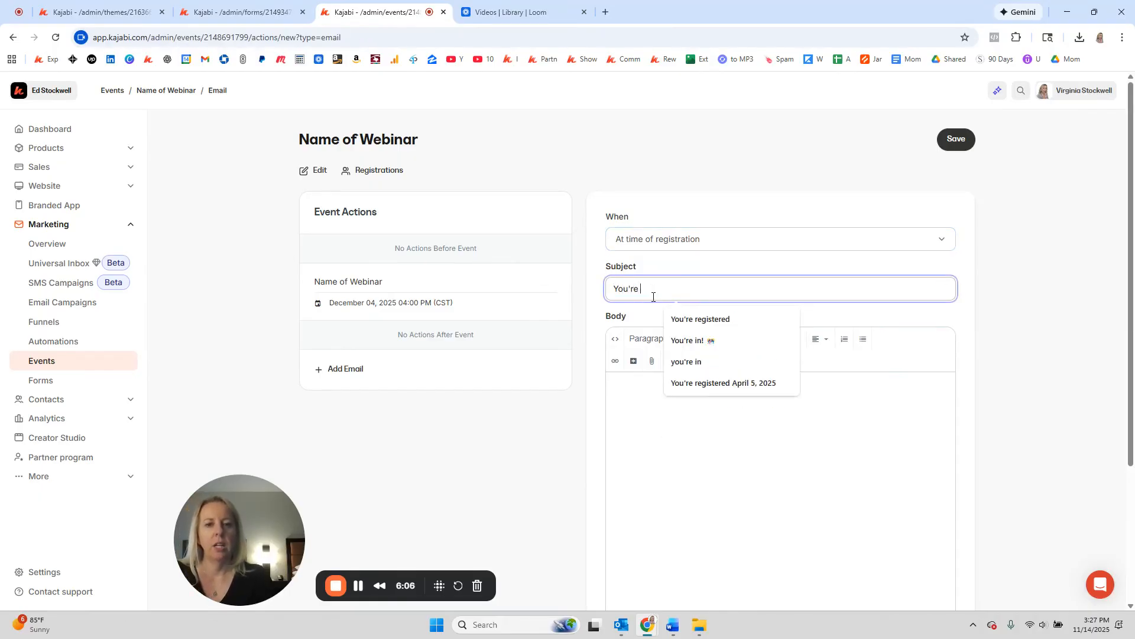
text(R)
click(755, 319)
Step: Write a body with first-name greeting, placeholder text and 'closing remarks', then save
click(665, 402)
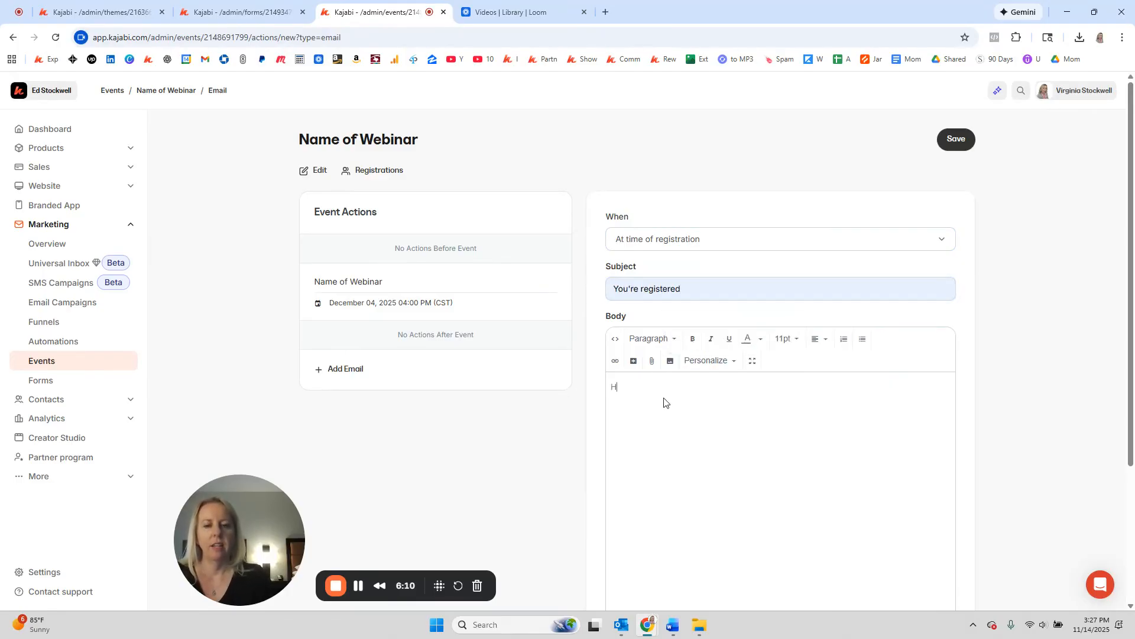
click(702, 360)
click(704, 387)
text(as;ldkfa;lsdkfl;askdf;ljasdf)
key(Return)
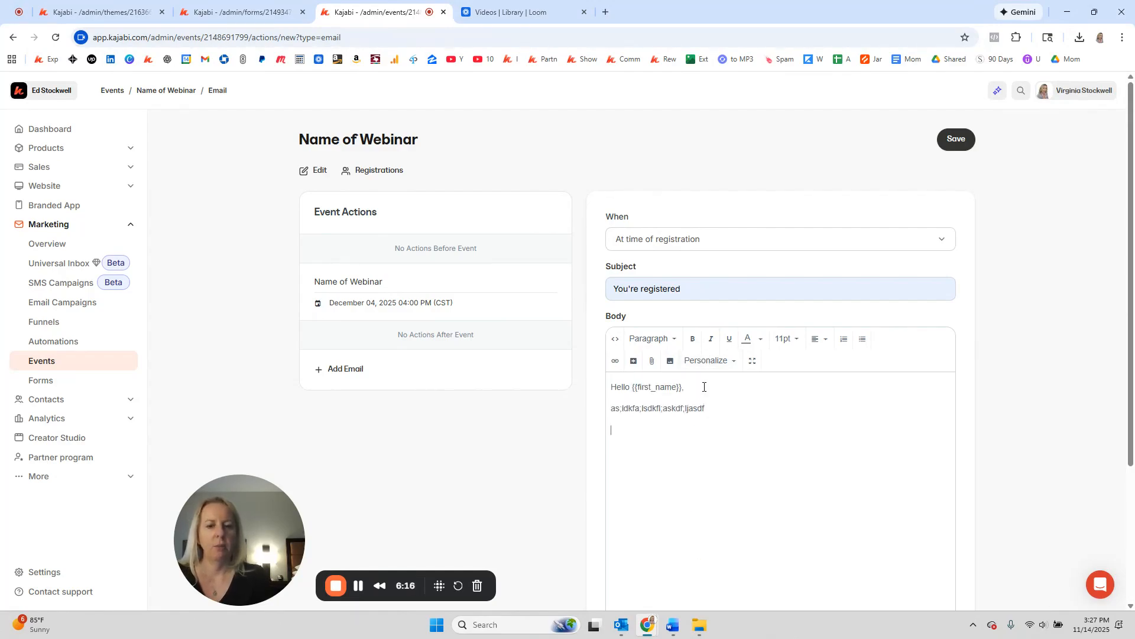
text(closign remar)
text(ket)
key(BackSpace)
key(BackSpace)
text(s)
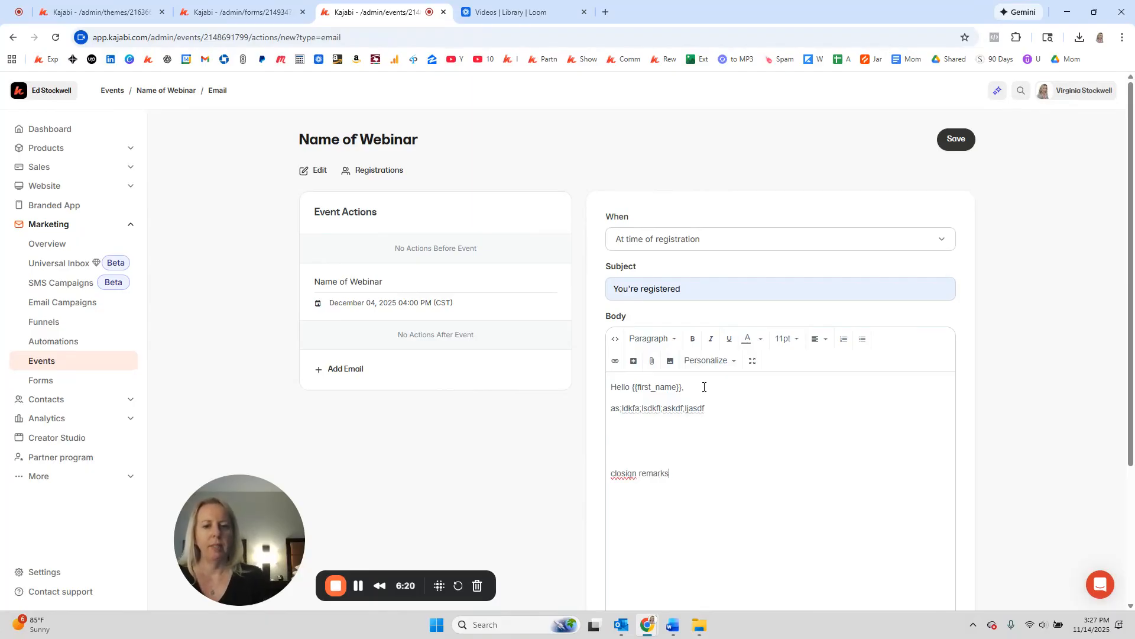
click(943, 147)
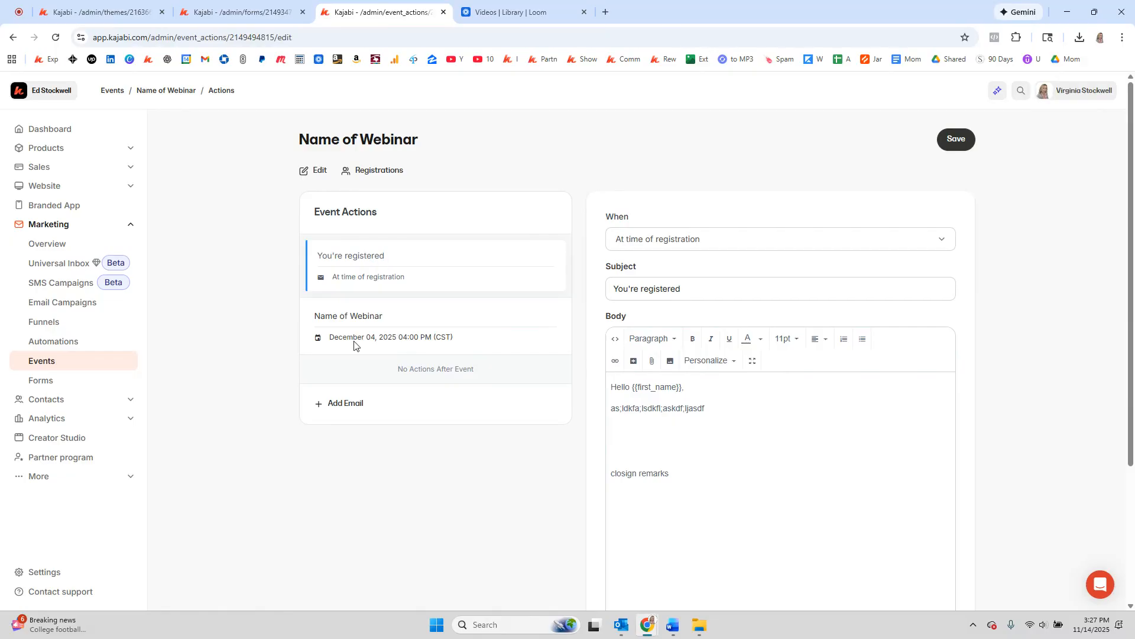
Step: Add another event email scheduled 2 hours before the event
click(345, 404)
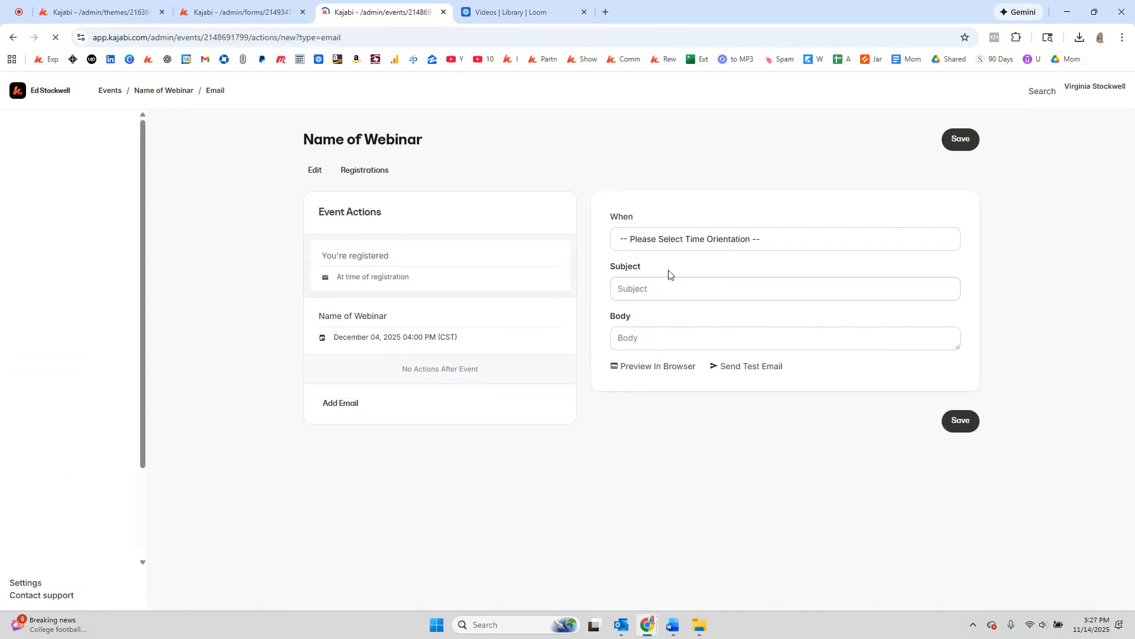
click(677, 245)
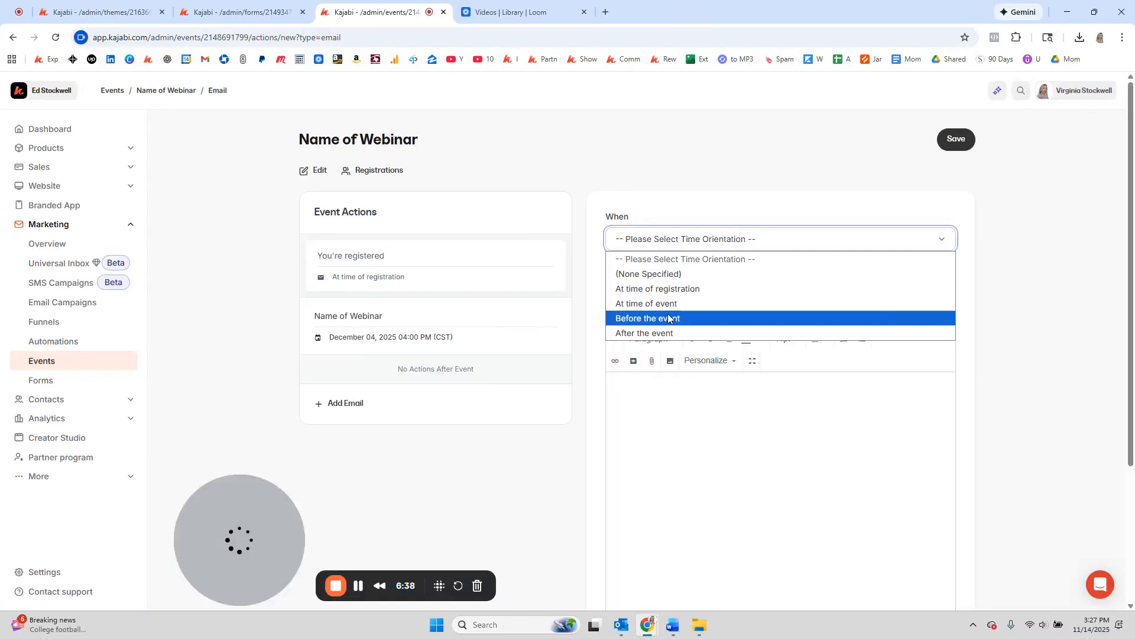
click(647, 318)
click(649, 291)
text(2)
key(Tab)
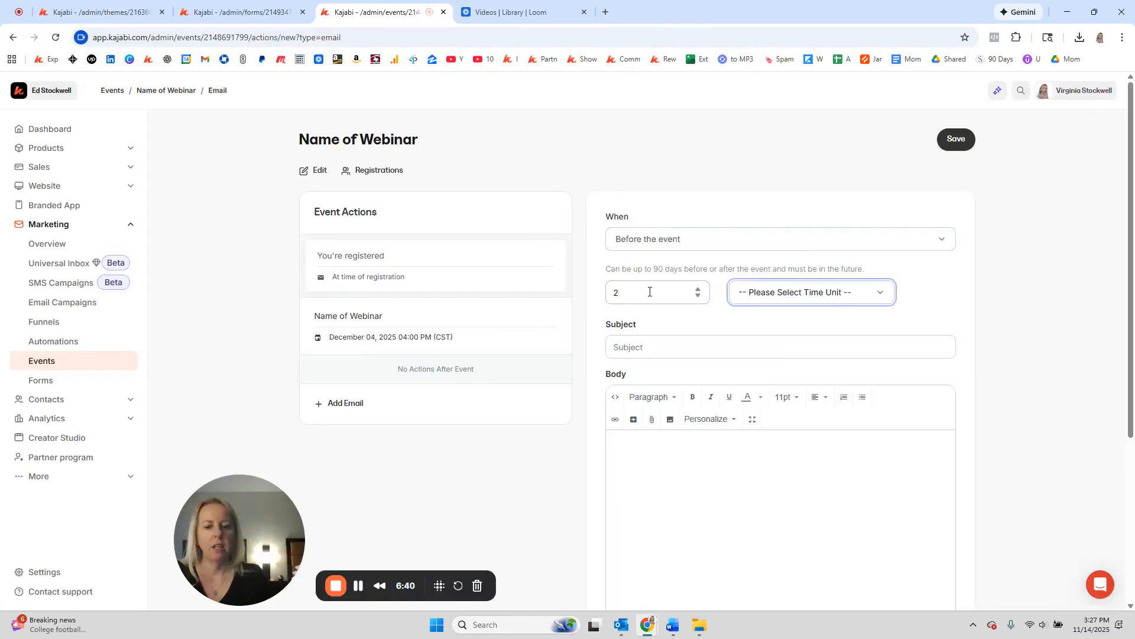
key(h)
key(Tab)
Step: Fill a placeholder subject and body ending with 'Here's the link to join >>'
text(asldkfajdsf)
key(Tab)
text(as;ldkfjas;ldkfj)
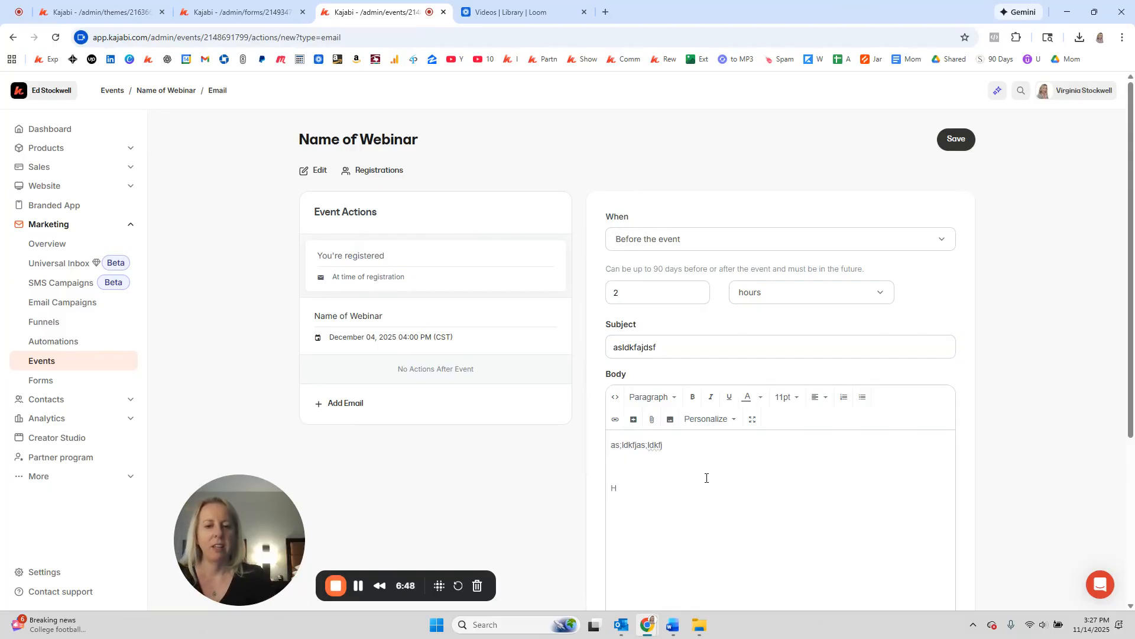
text(Here's the link to joi)
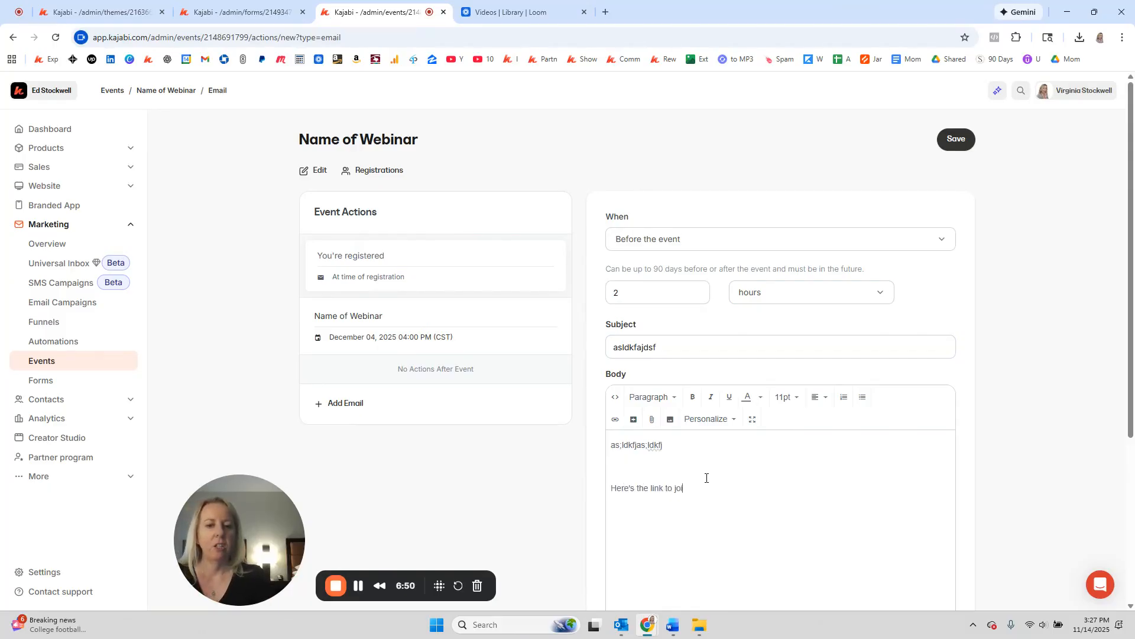
text(n -)
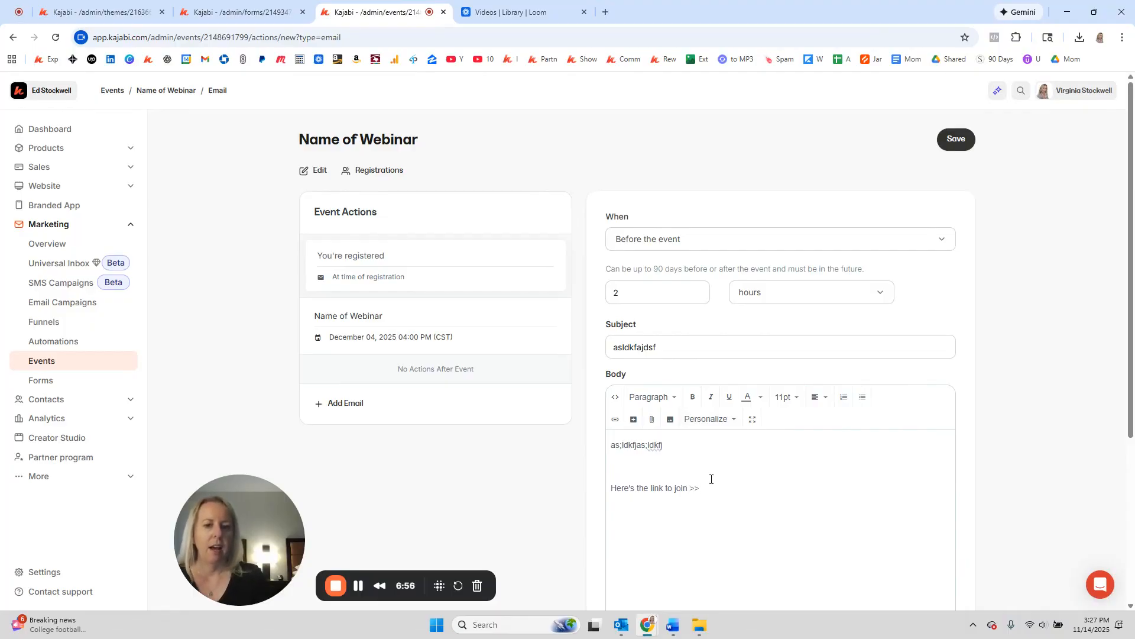
drag(708, 488, 599, 491)
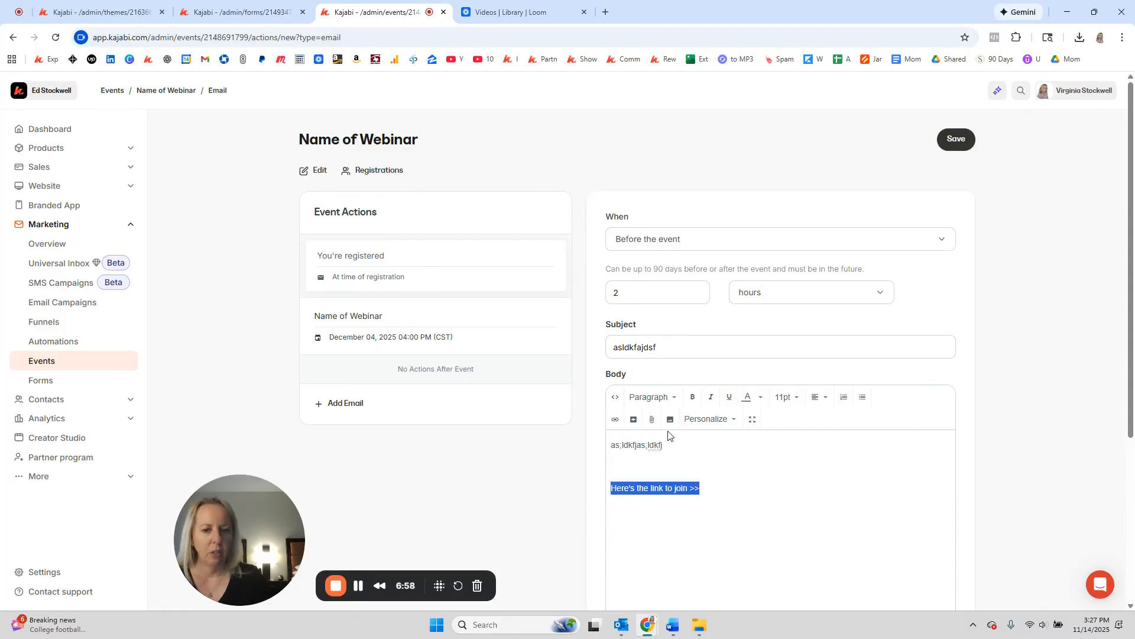
Step: Link the 'Here's the link to join >>' line, opening in a new window
click(615, 421)
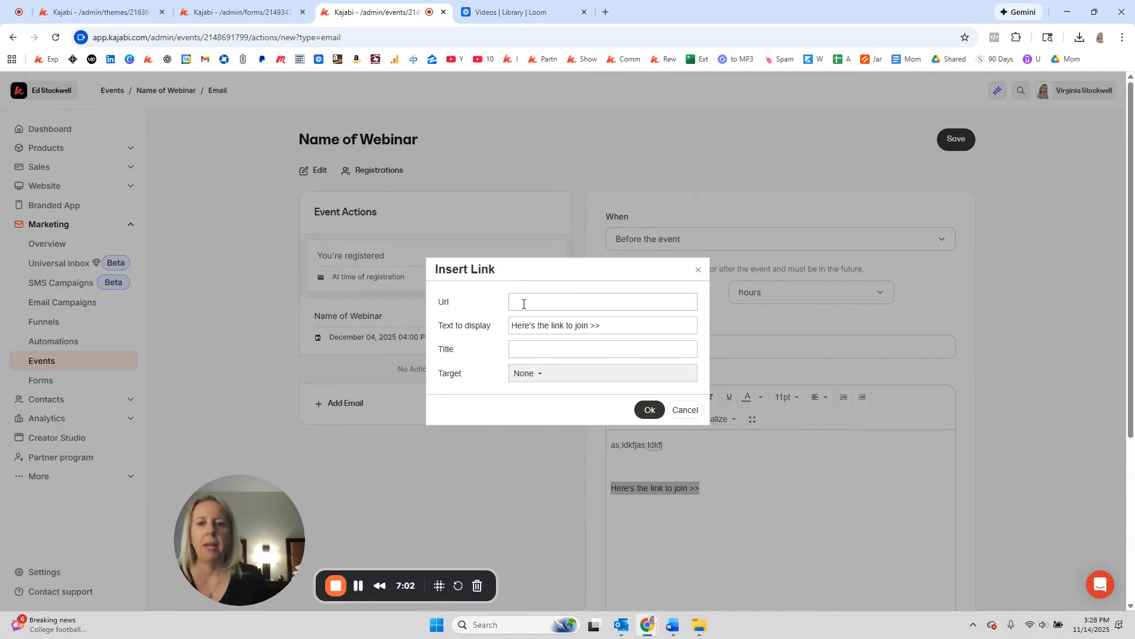
click(540, 374)
click(540, 414)
click(646, 410)
click(711, 504)
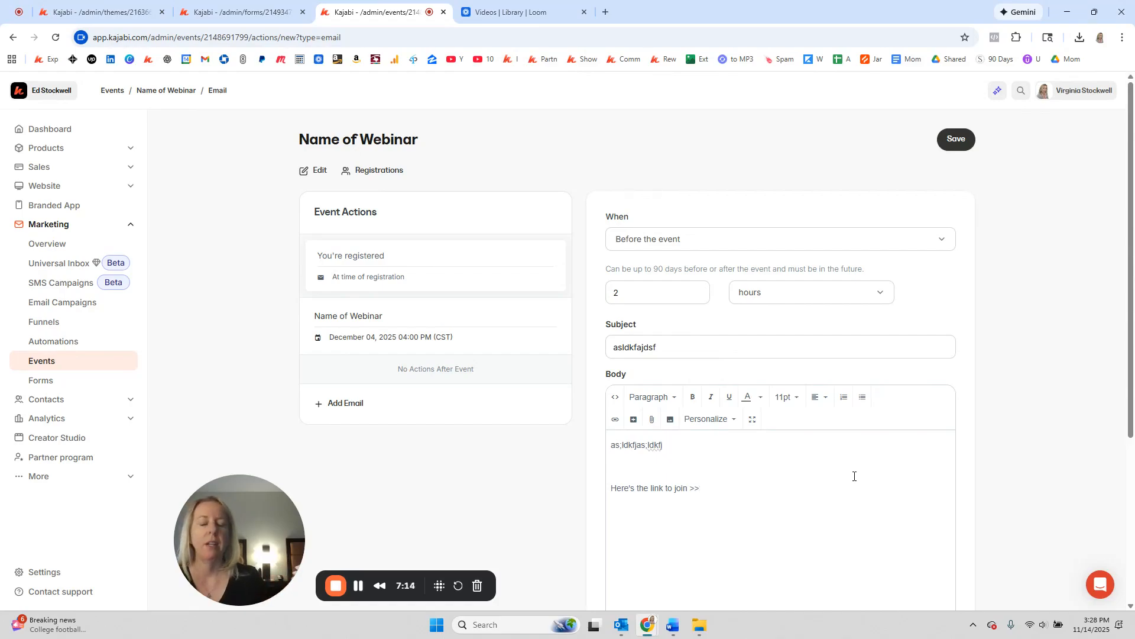
drag(694, 501, 609, 487)
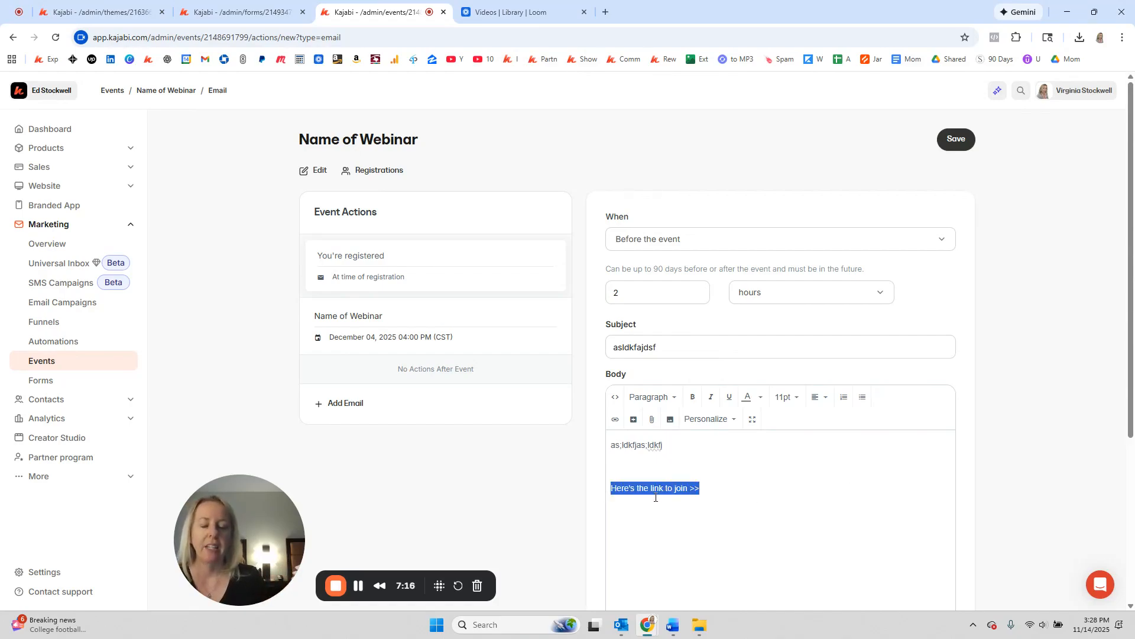
click(752, 501)
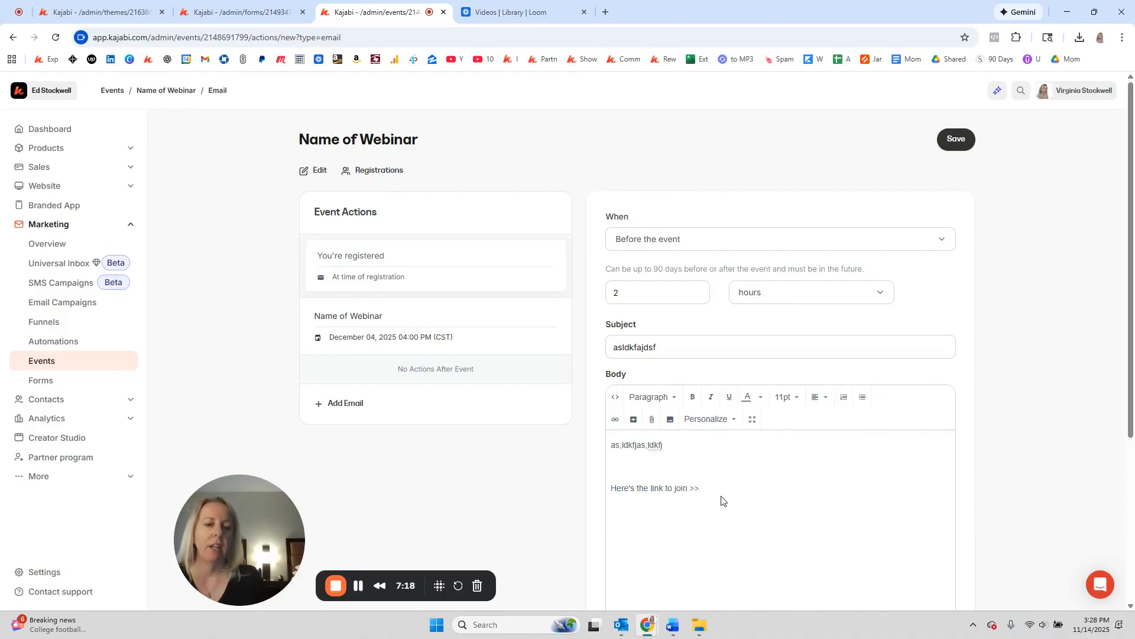
drag(709, 490, 675, 488)
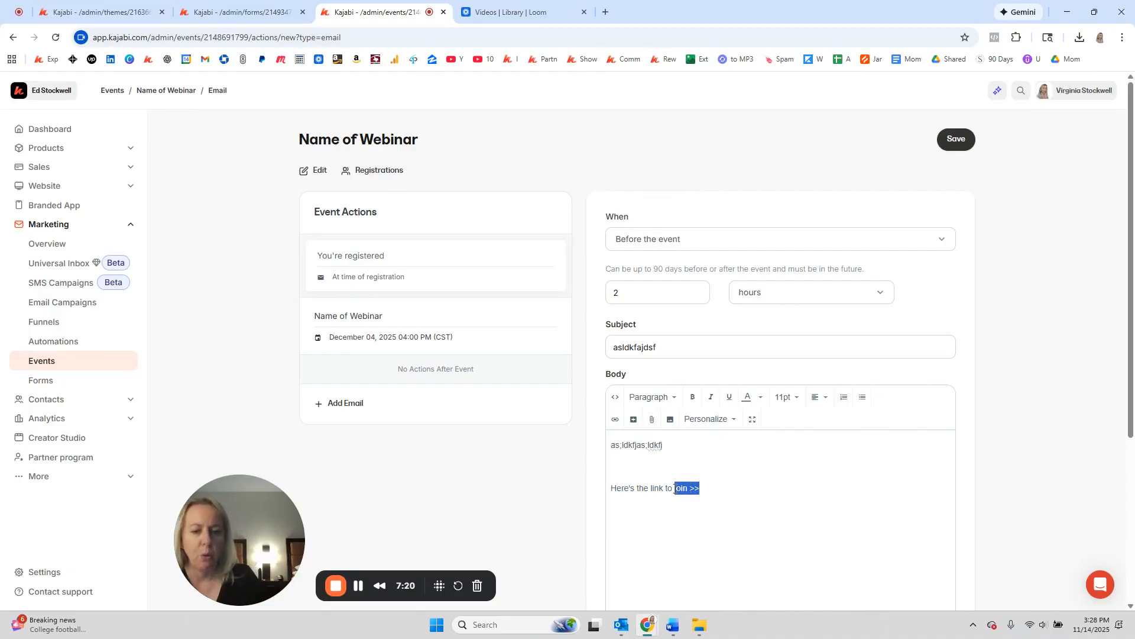
click(834, 479)
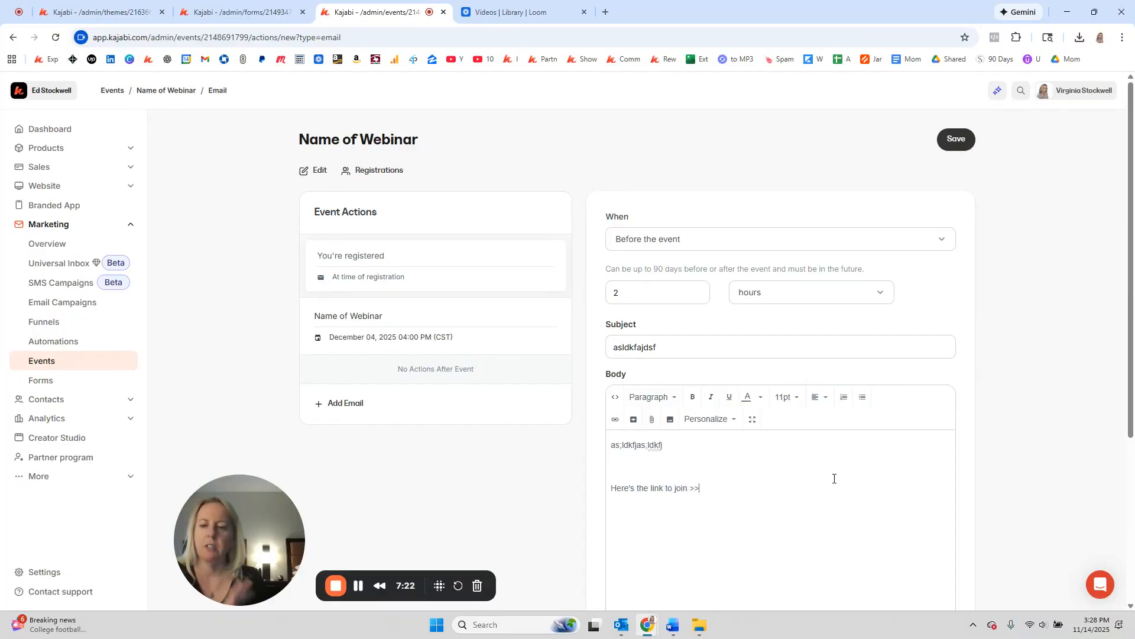
drag(762, 492, 598, 494)
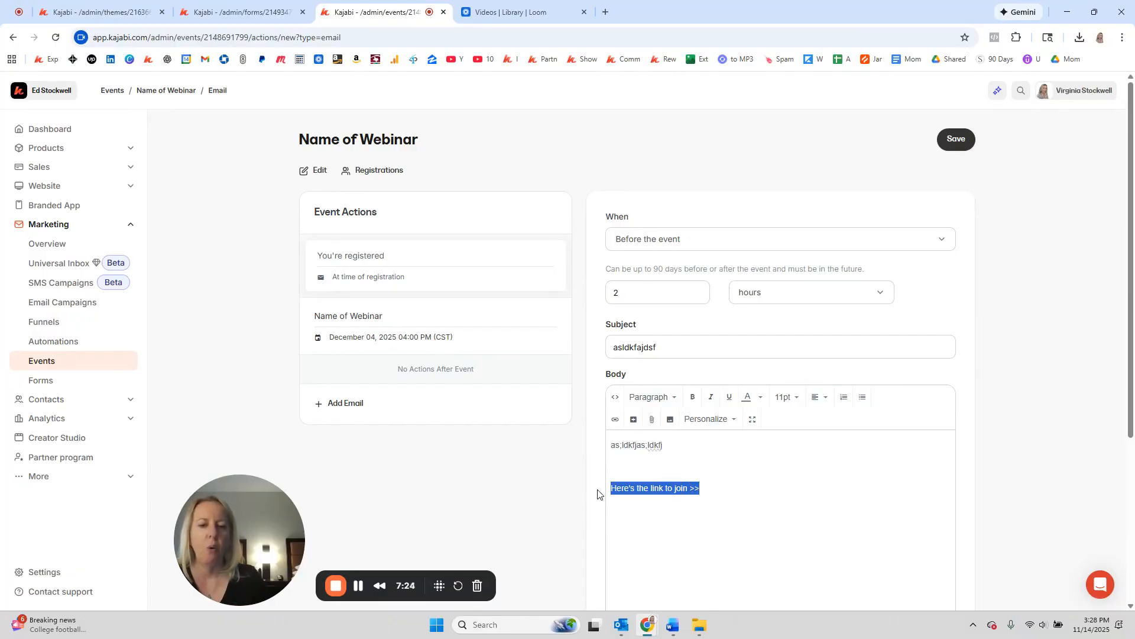
click(616, 421)
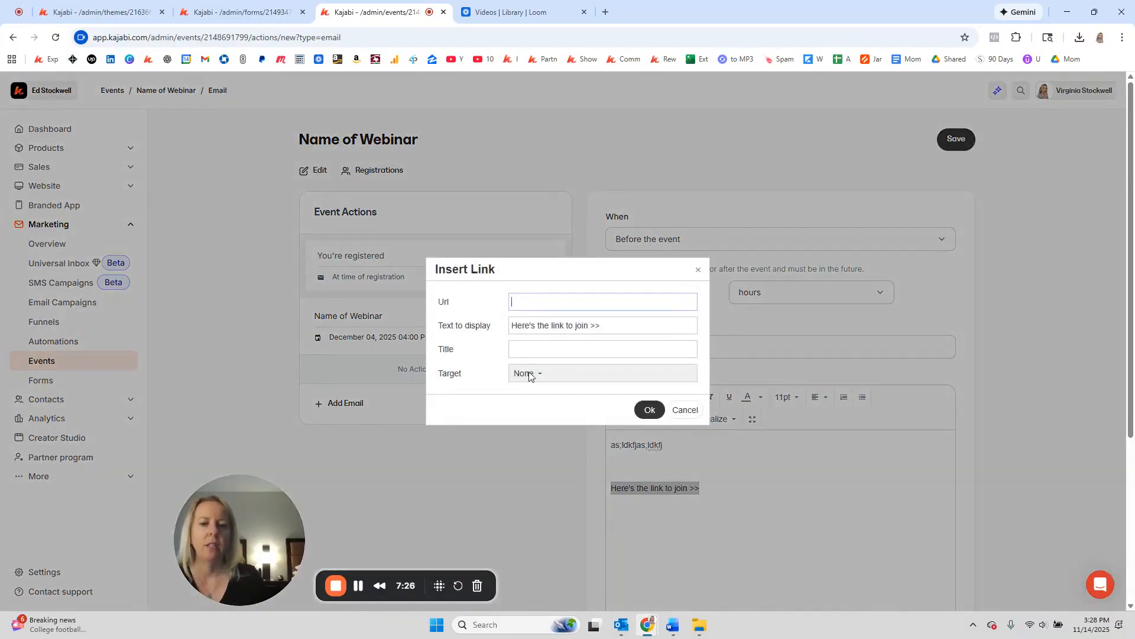
click(651, 409)
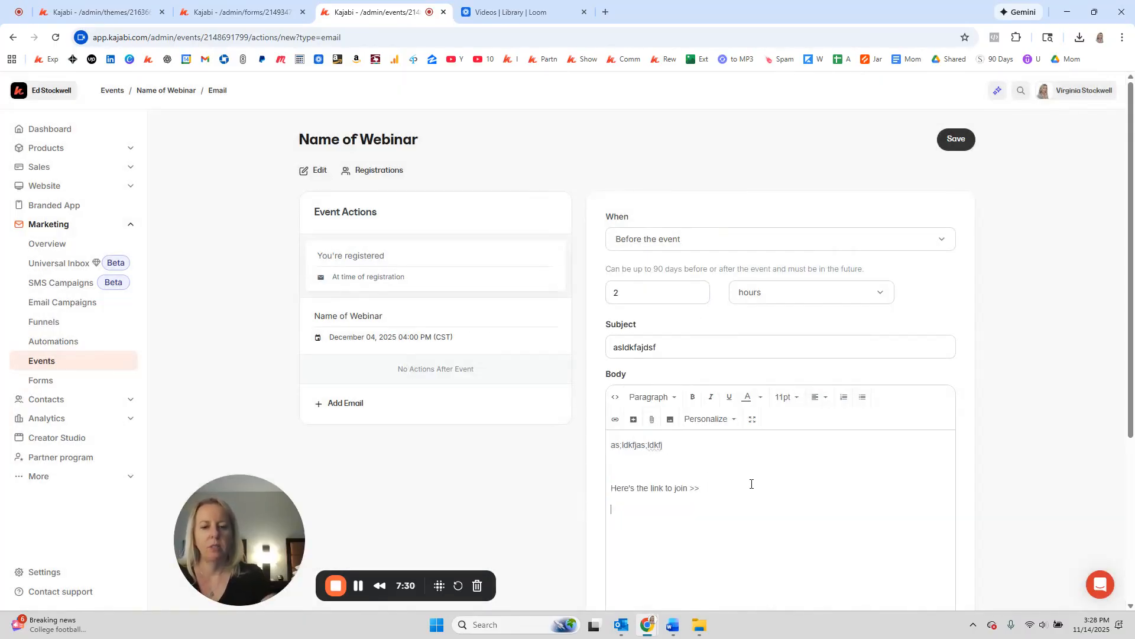
Step: Add Date, Time and closing remarks lines, save, and begin a third pre-event email
text(Date)
key(Return)
text(Time  )
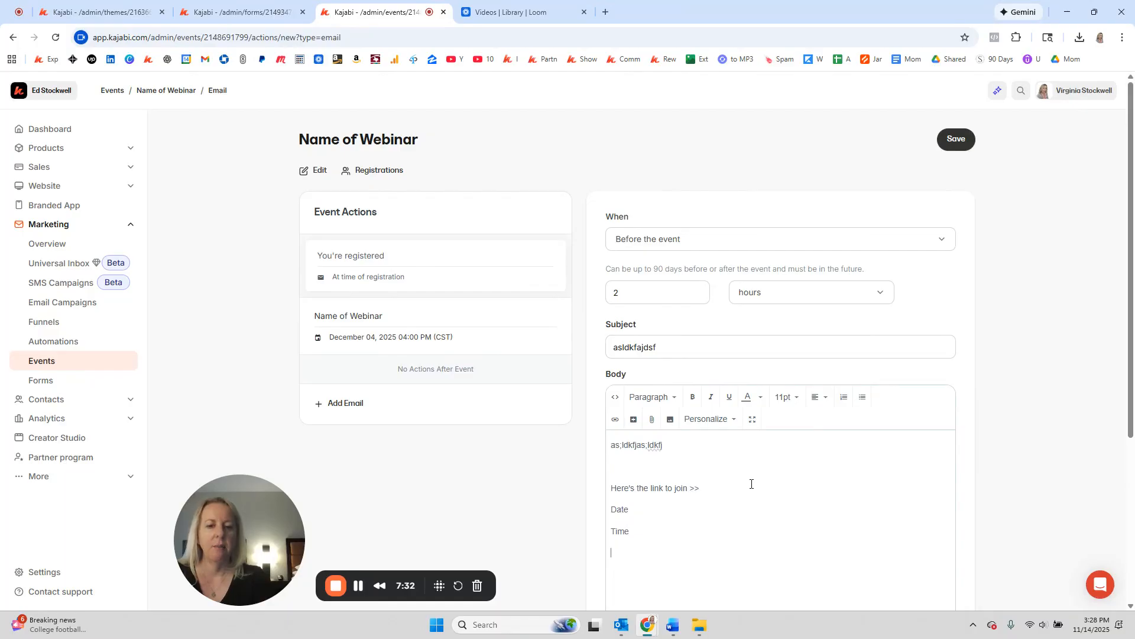
text(closing remarks)
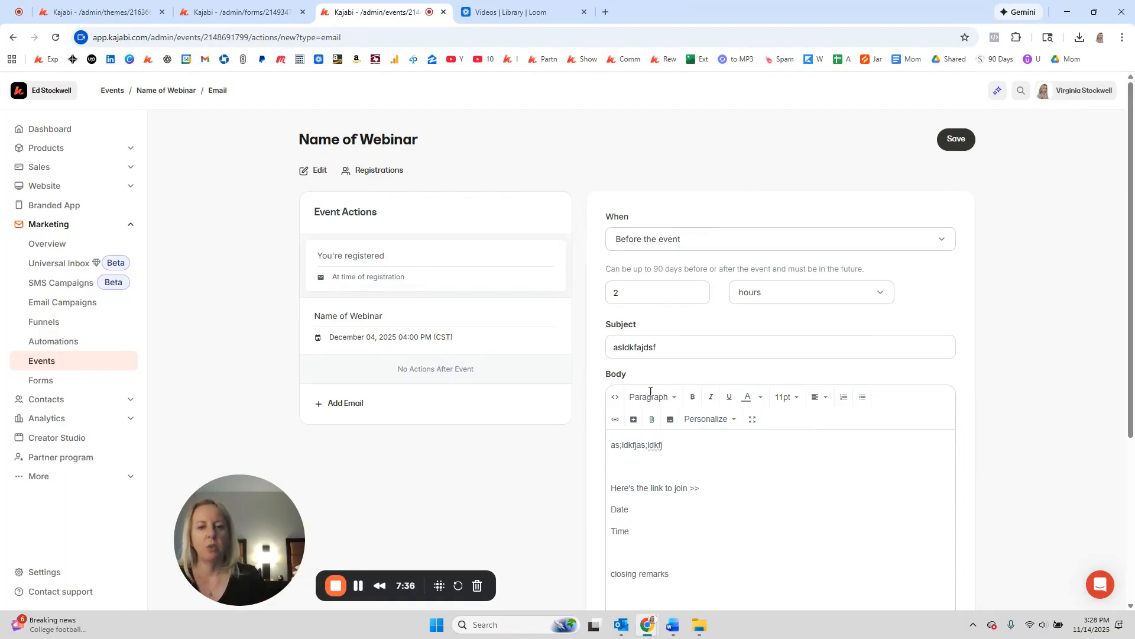
drag(663, 446, 585, 449)
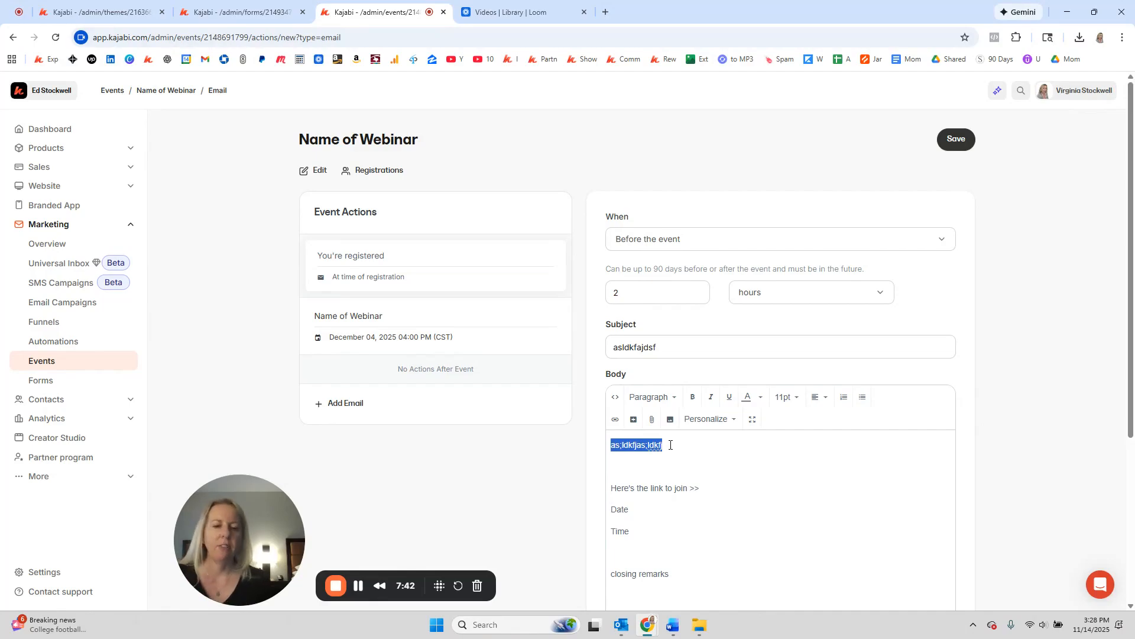
click(963, 142)
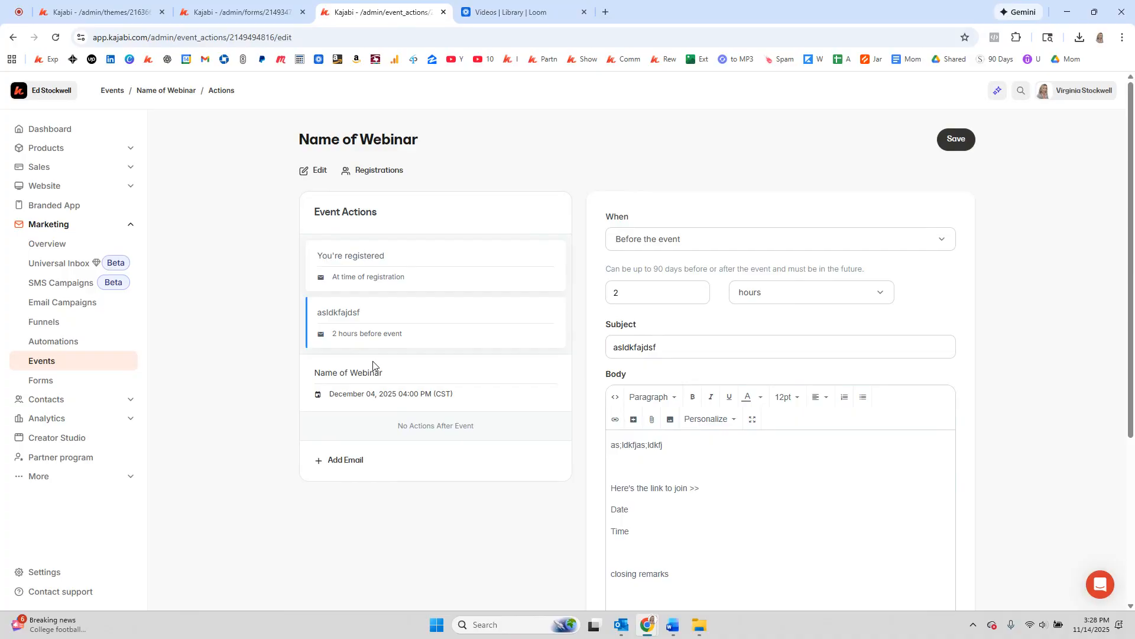
click(348, 460)
click(673, 243)
Step: Schedule the email to send 1 minute before the event
click(652, 318)
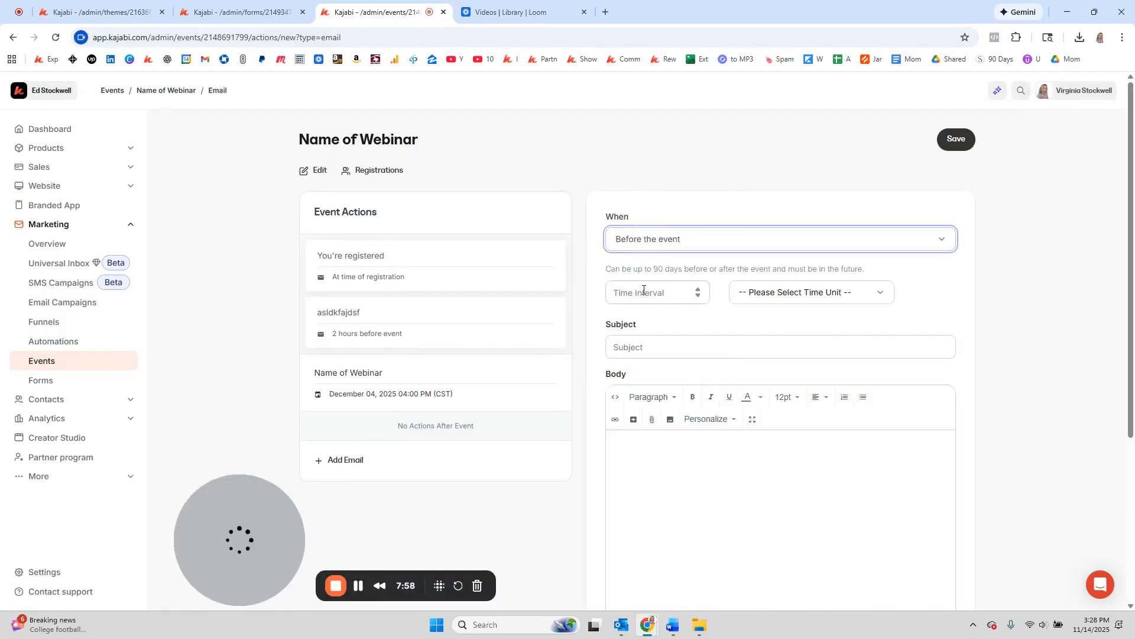
click(644, 290)
text(1)
click(763, 294)
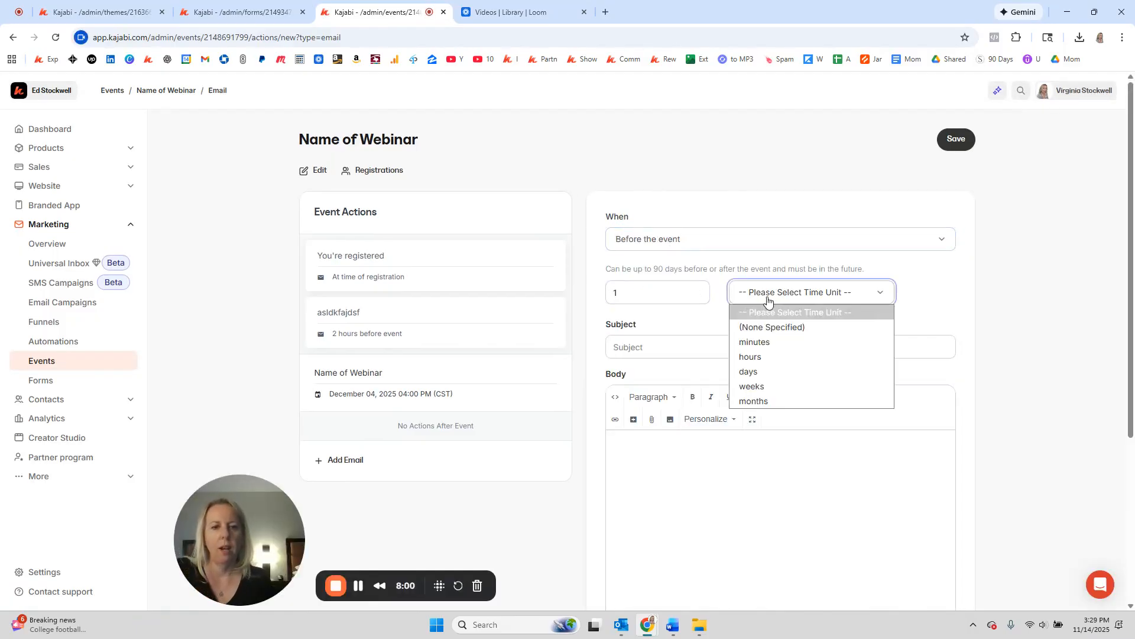
click(755, 343)
Step: Enter subject 'It's starting now' and a body greeting the first name, restating the webinar, with a join-link line
click(647, 344)
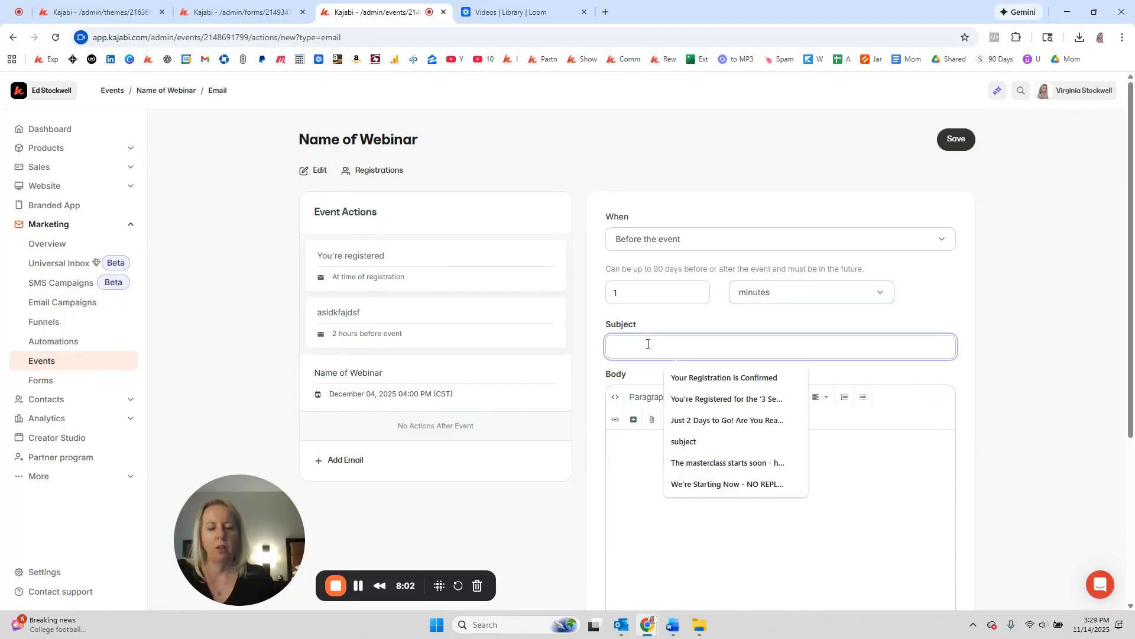
text(It's start)
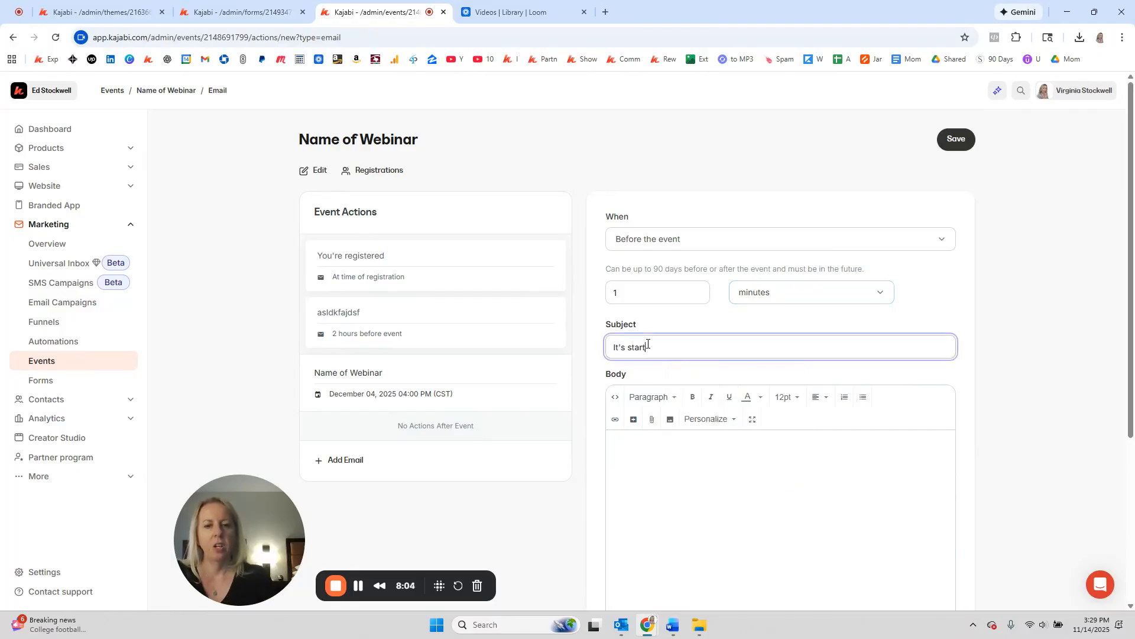
text(ing now)
key(Tab)
text(He)
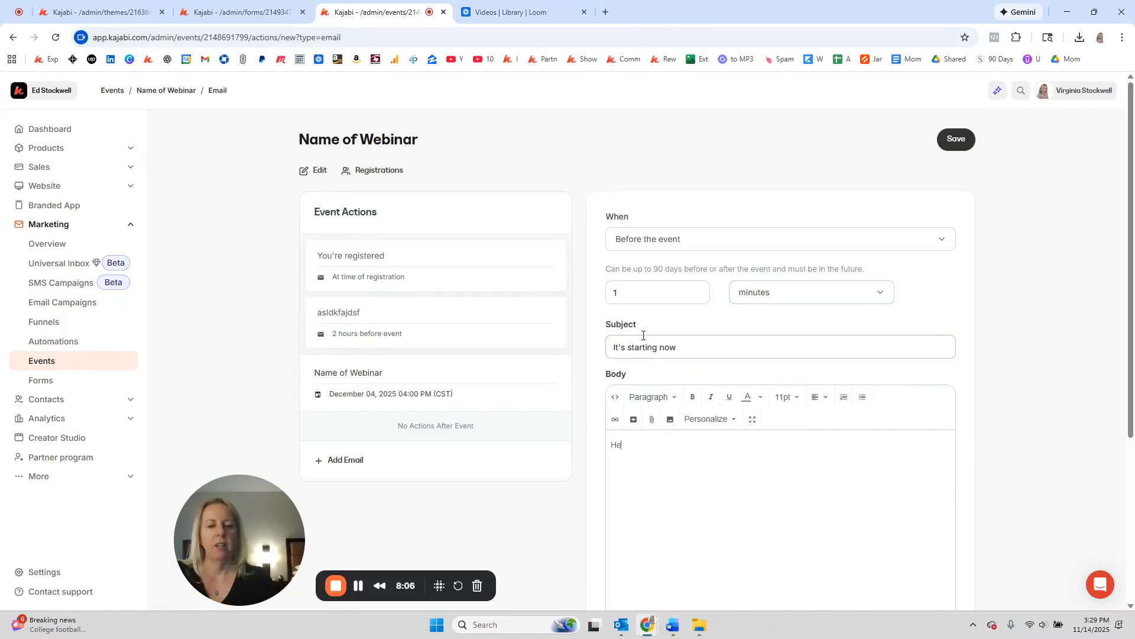
text(llo)
click(710, 419)
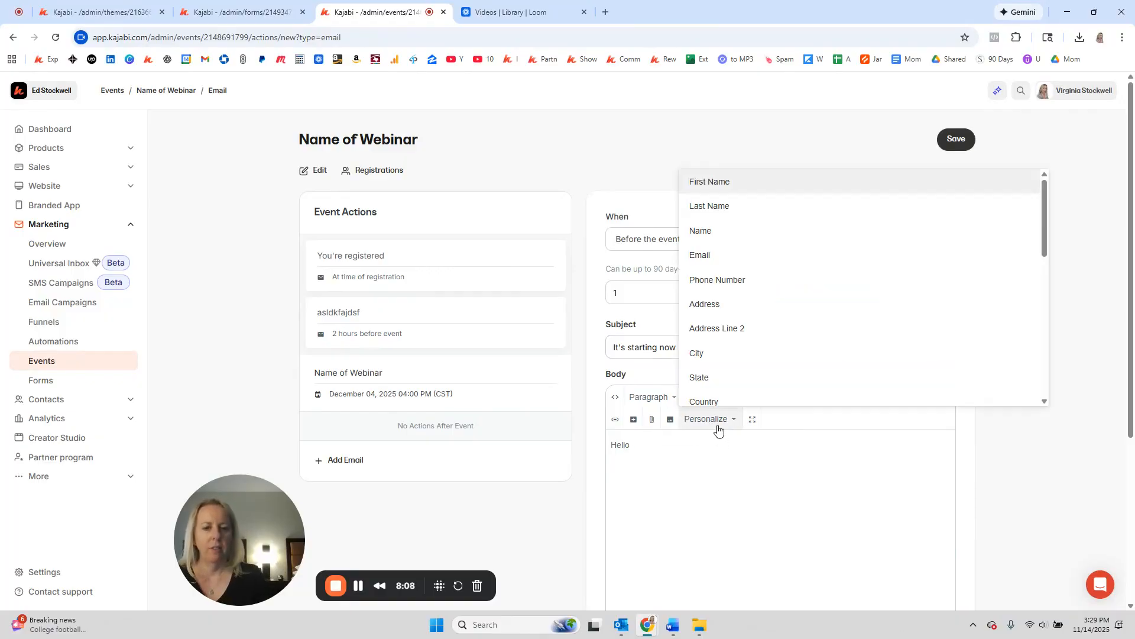
click(723, 184)
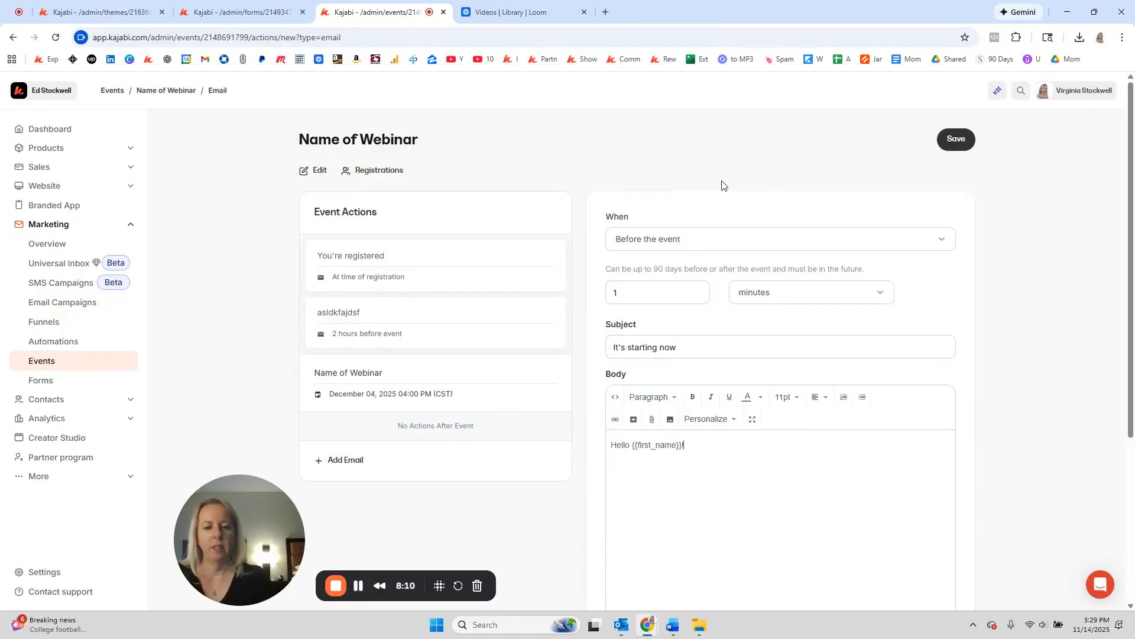
text(The event)
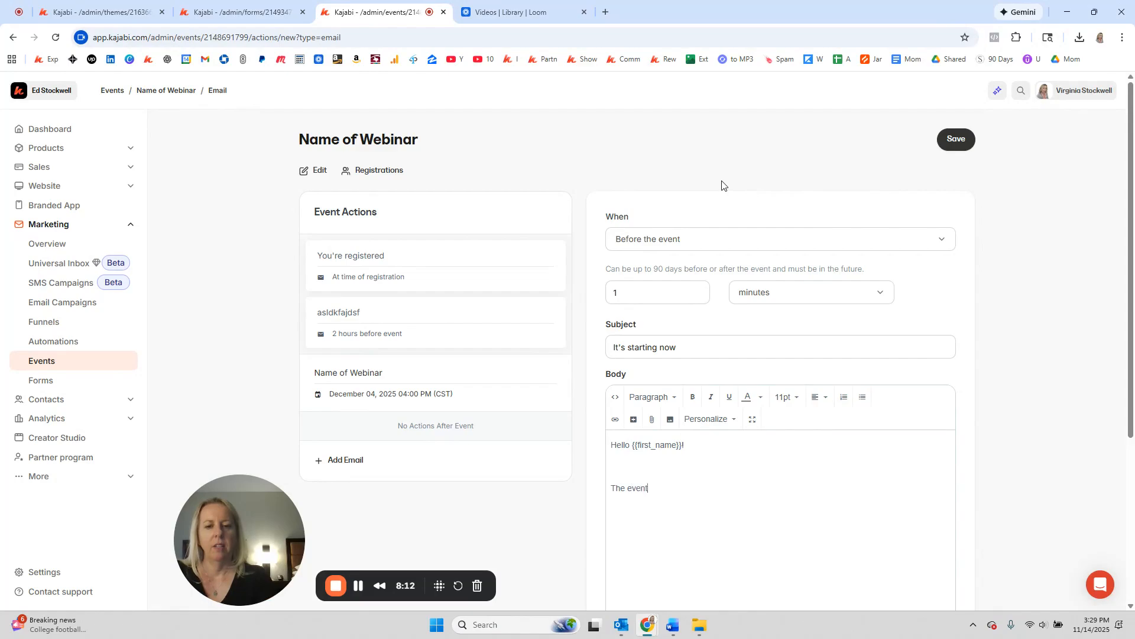
text( is starting now, re)
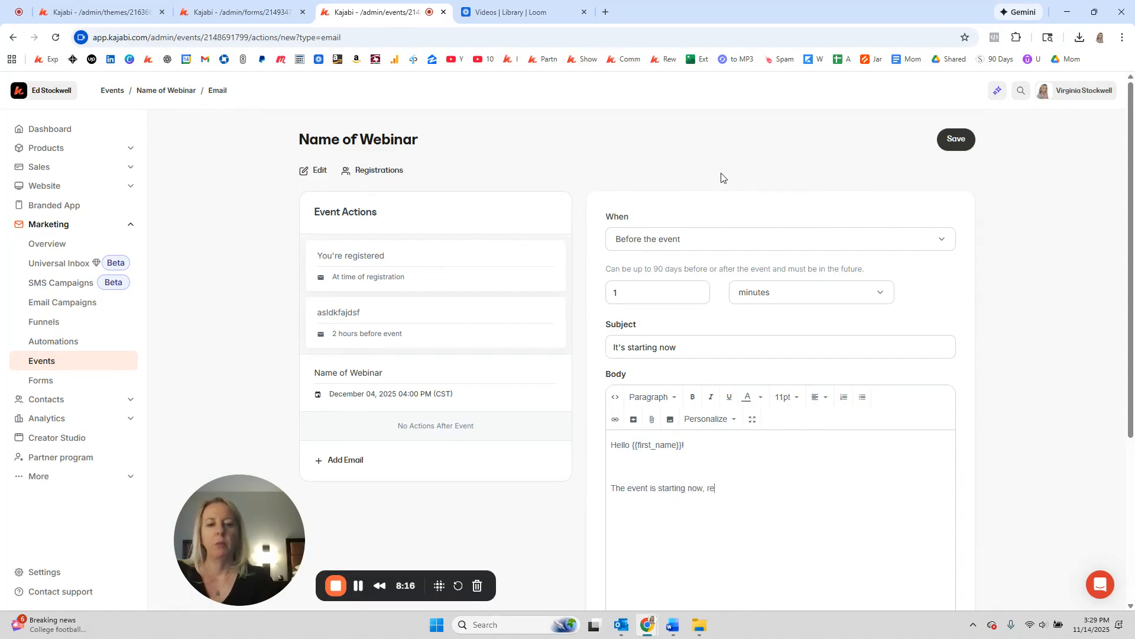
text(state the name of the webinar.)
key(Return)
text(one line abou)
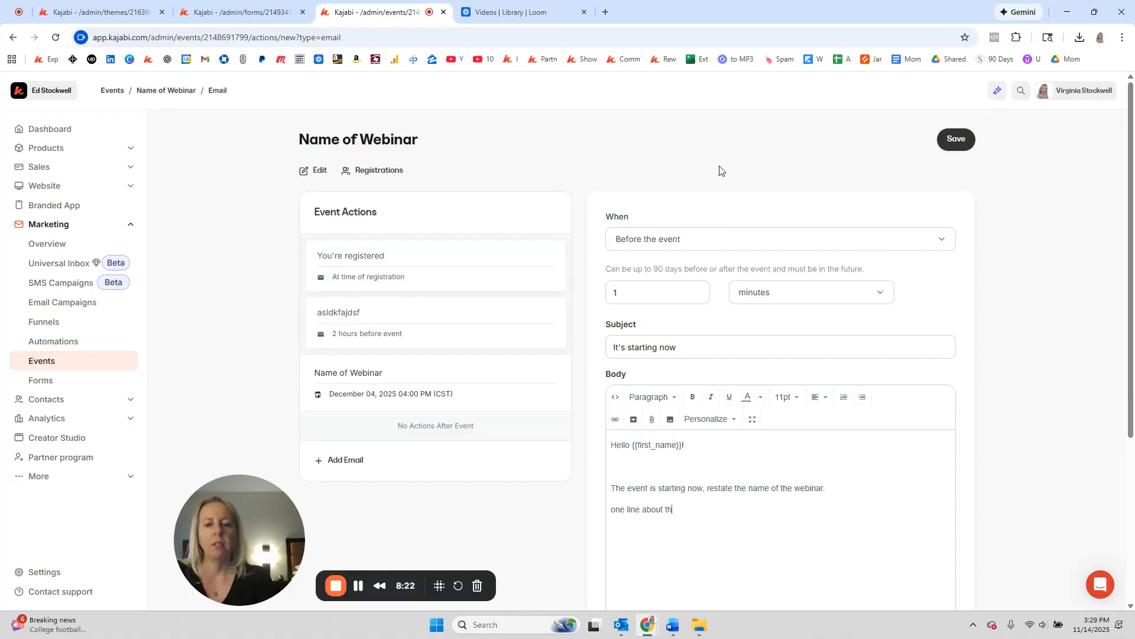
text(t)
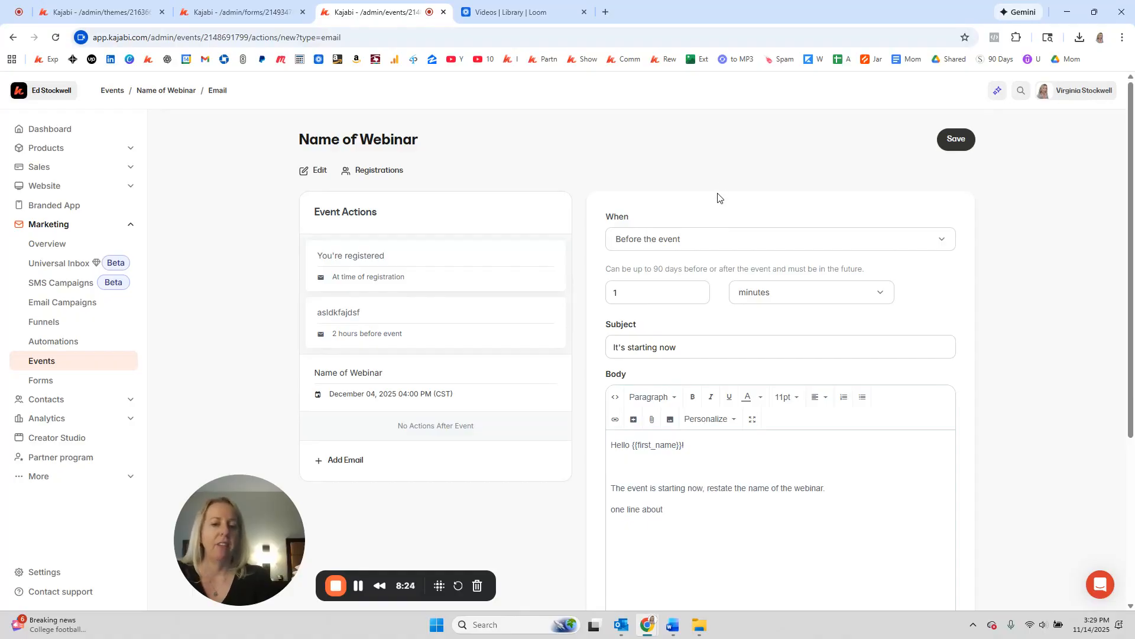
text( ..  LInk to join the weinbar)
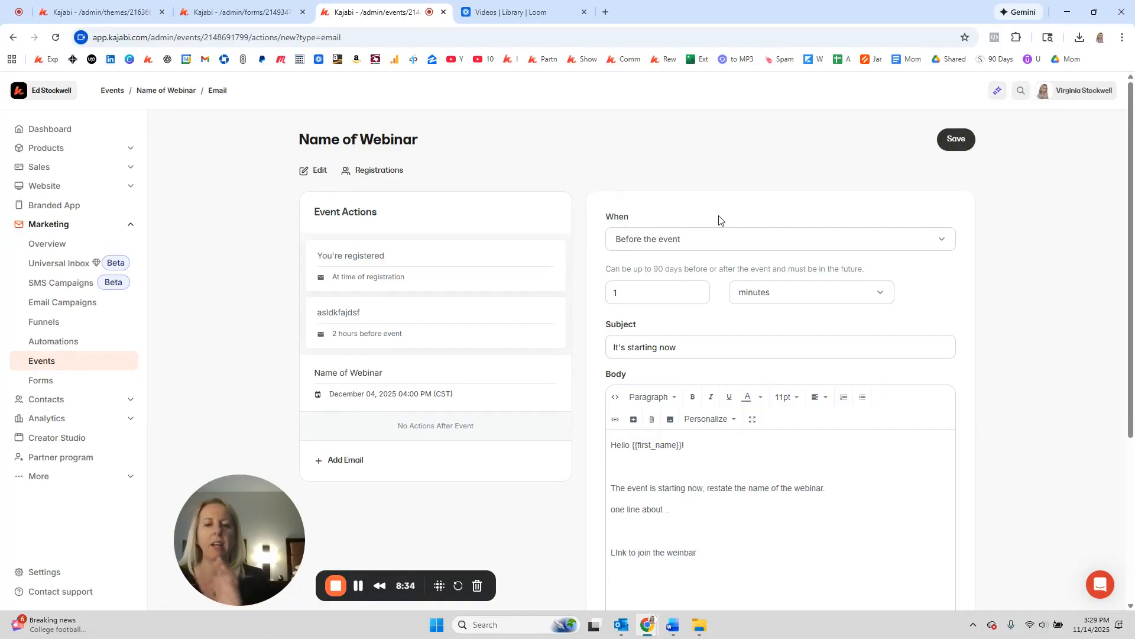
Step: Select the join-the-webinar line and save the starting-now email
scroll(740, 285, down, 4)
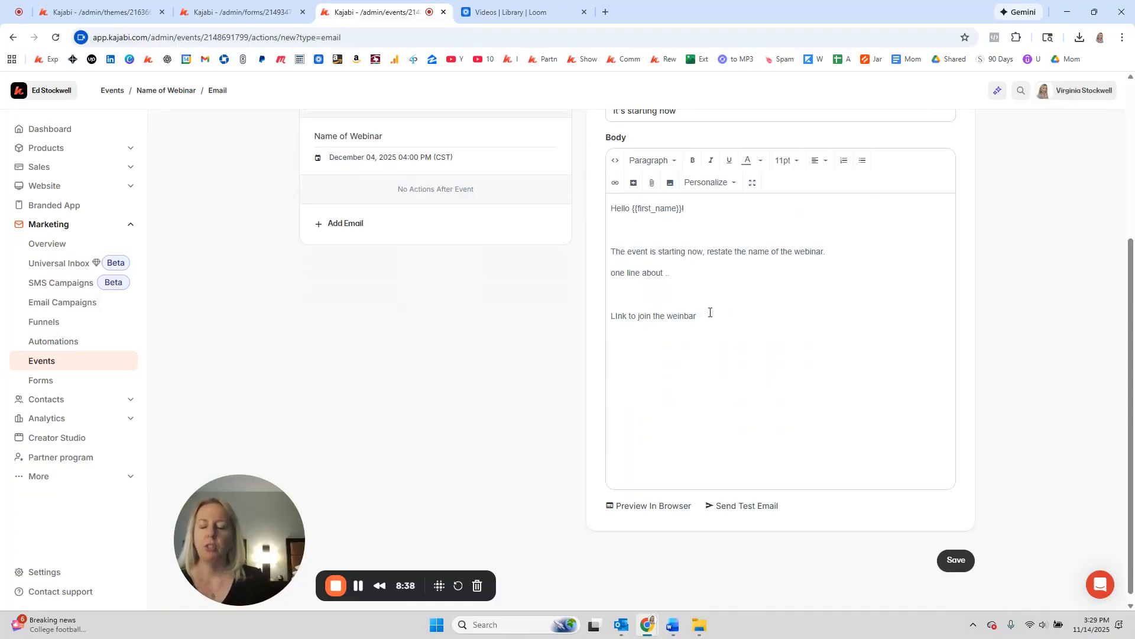
drag(710, 312, 599, 330)
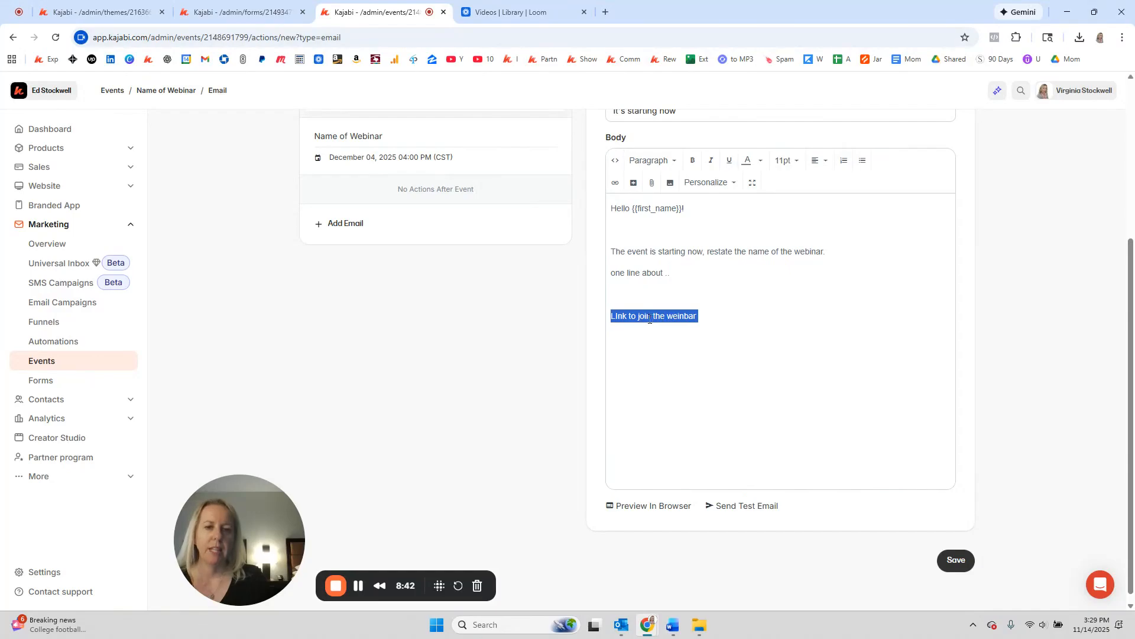
click(664, 355)
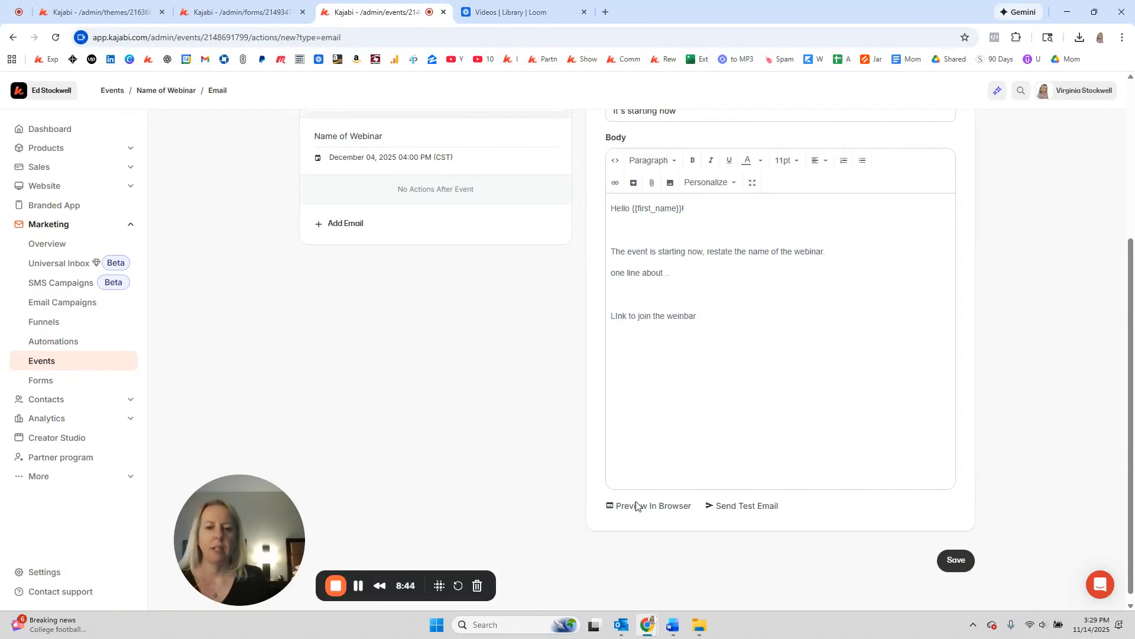
scroll(958, 598, up, 1)
scroll(957, 568, down, 1)
click(956, 556)
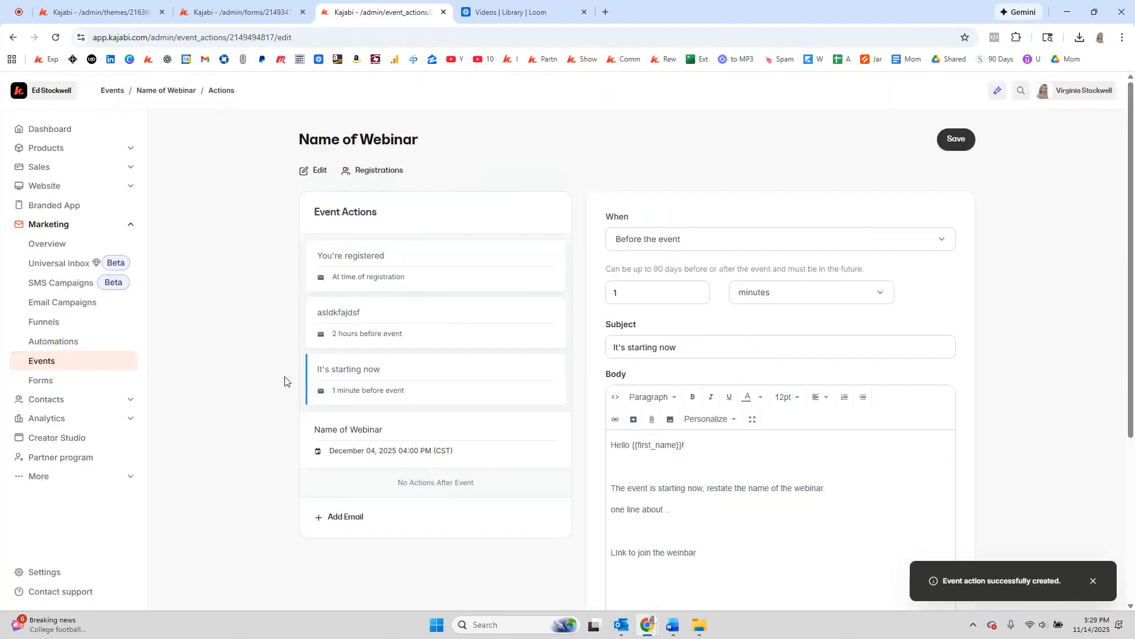
scroll(278, 381, down, 3)
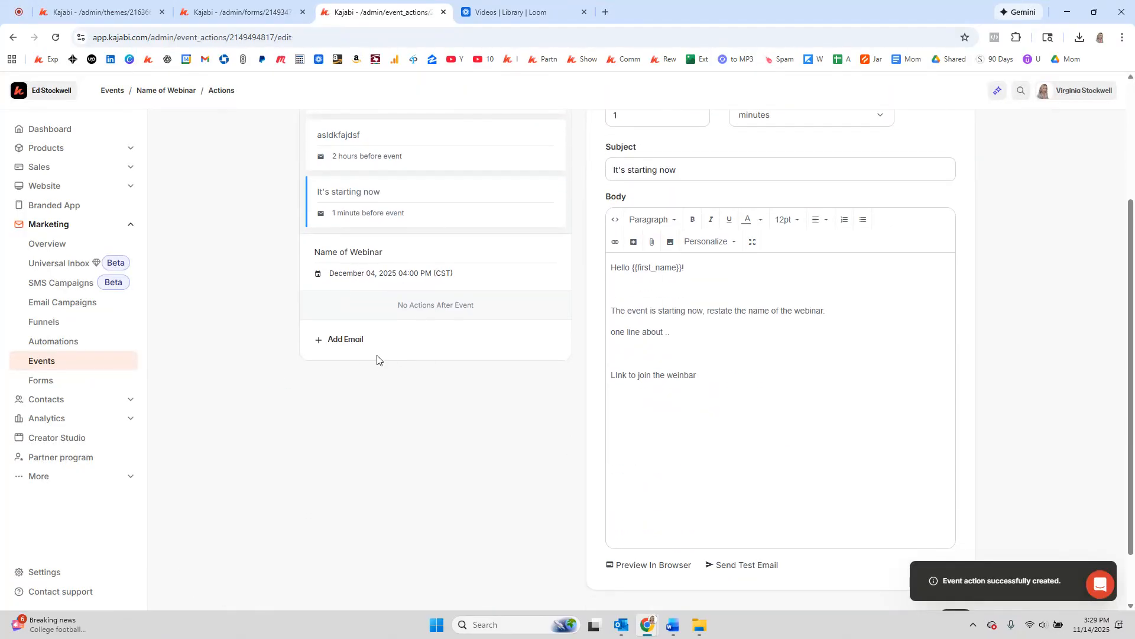
Step: Add a new webinar email scheduled 12 hours after the event
click(348, 340)
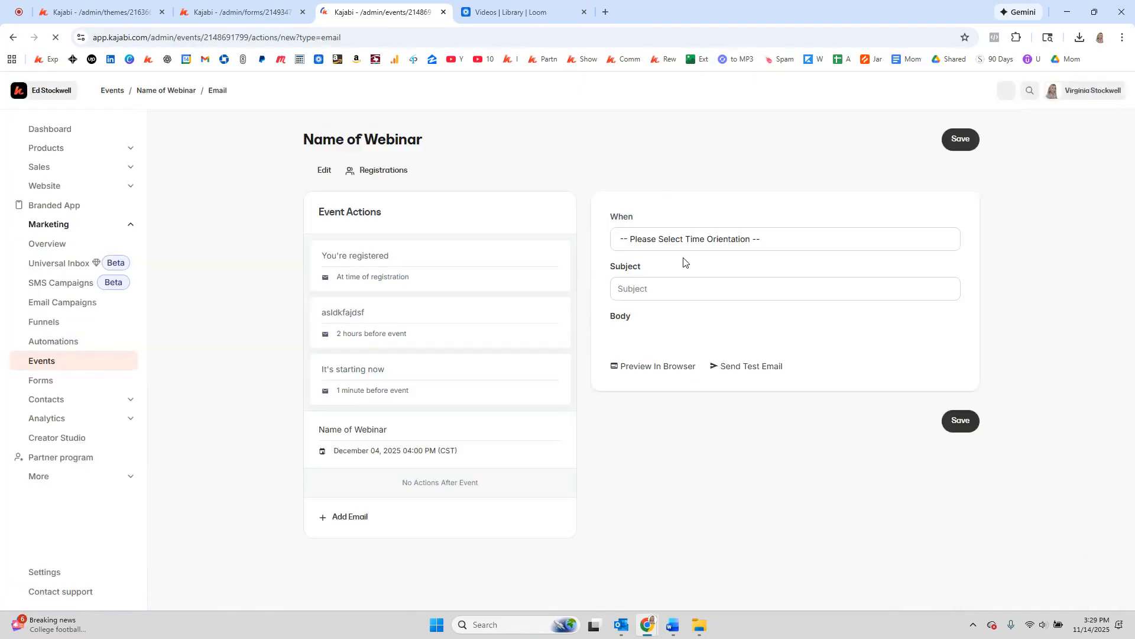
click(685, 241)
click(663, 339)
click(649, 296)
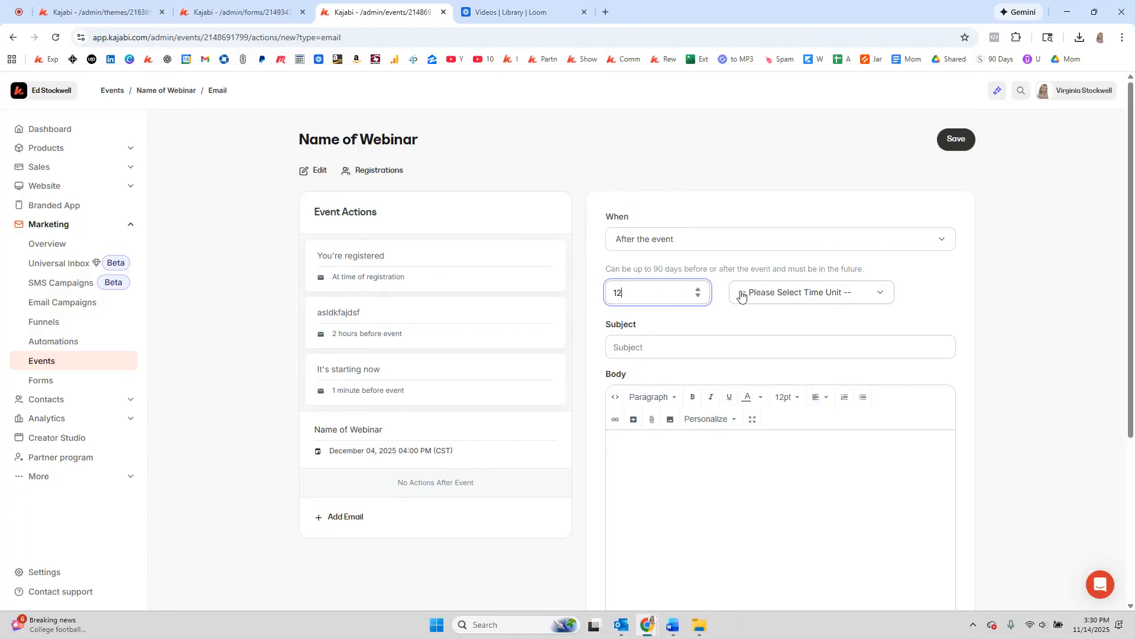
click(763, 293)
click(766, 358)
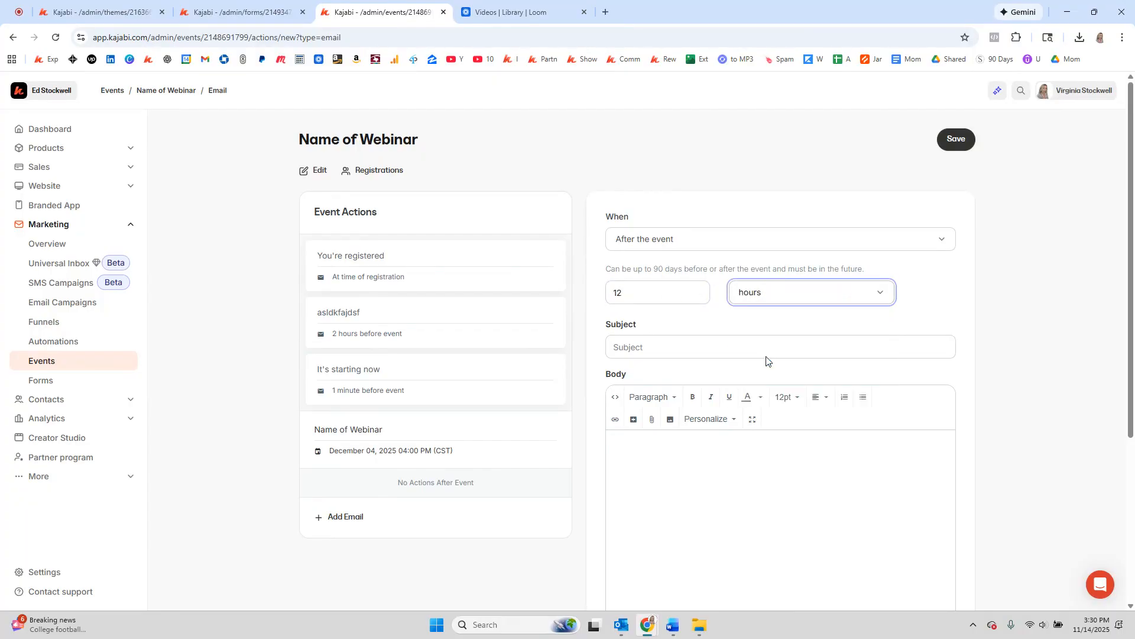
Step: Give it the subject 'the replay is ready' and a placeholder body, then save it
click(662, 343)
text(the replay is)
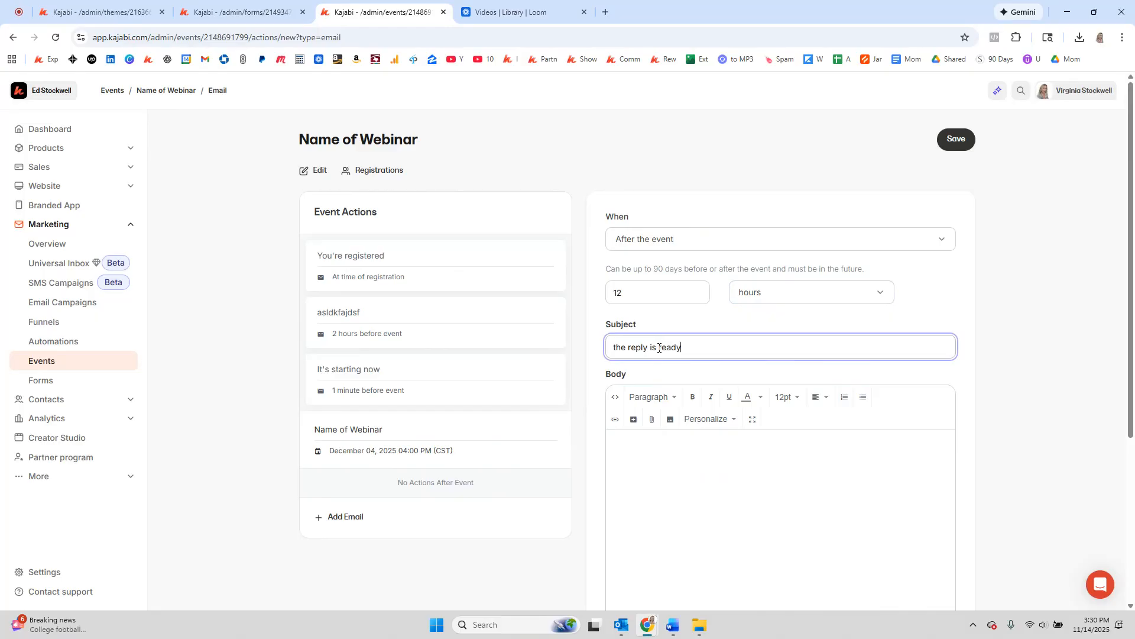
text( ready)
click(645, 348)
text(a)
click(689, 474)
text(dfasldkfa;lsdkfj)
key(Return)
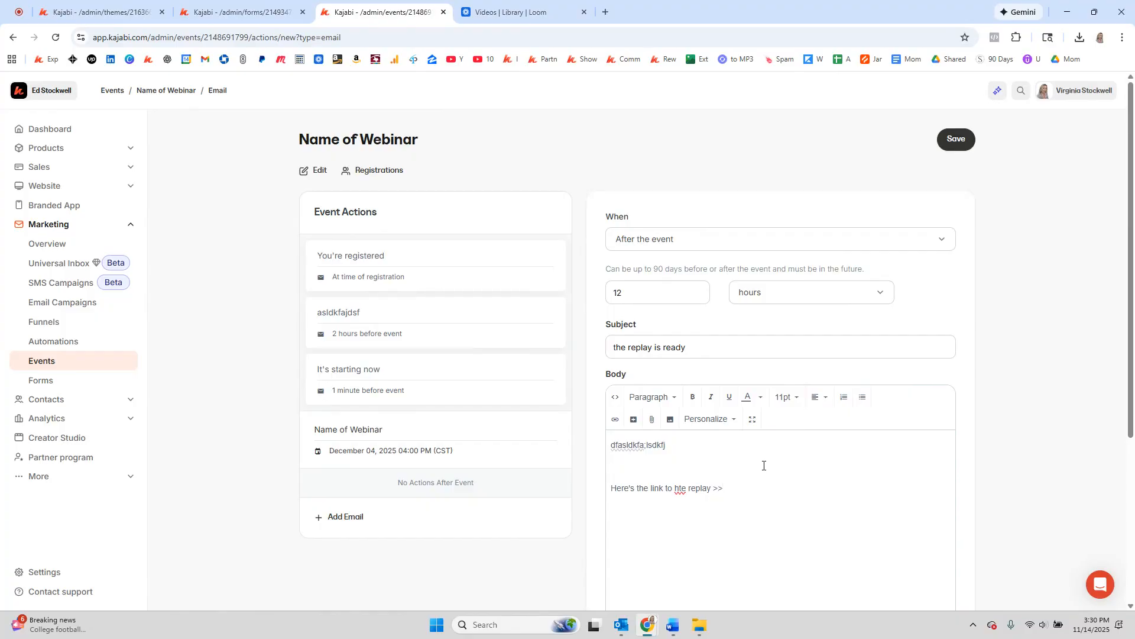
click(955, 140)
scroll(237, 391, down, 3)
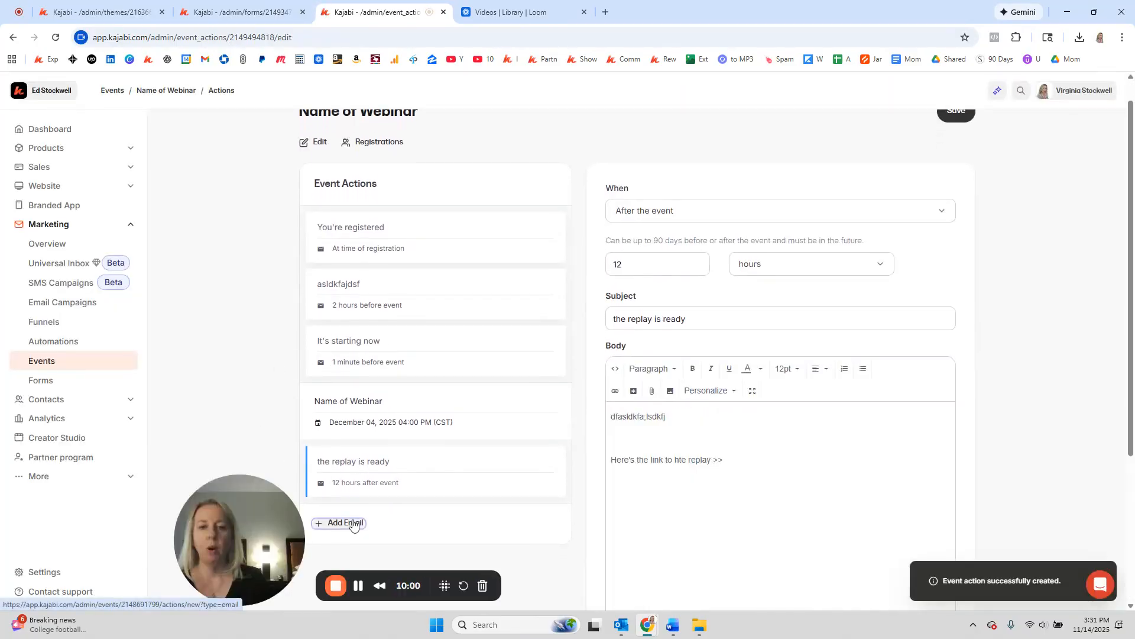
Step: Add another email under Event Actions and place the cursor in its empty Subject field
click(353, 525)
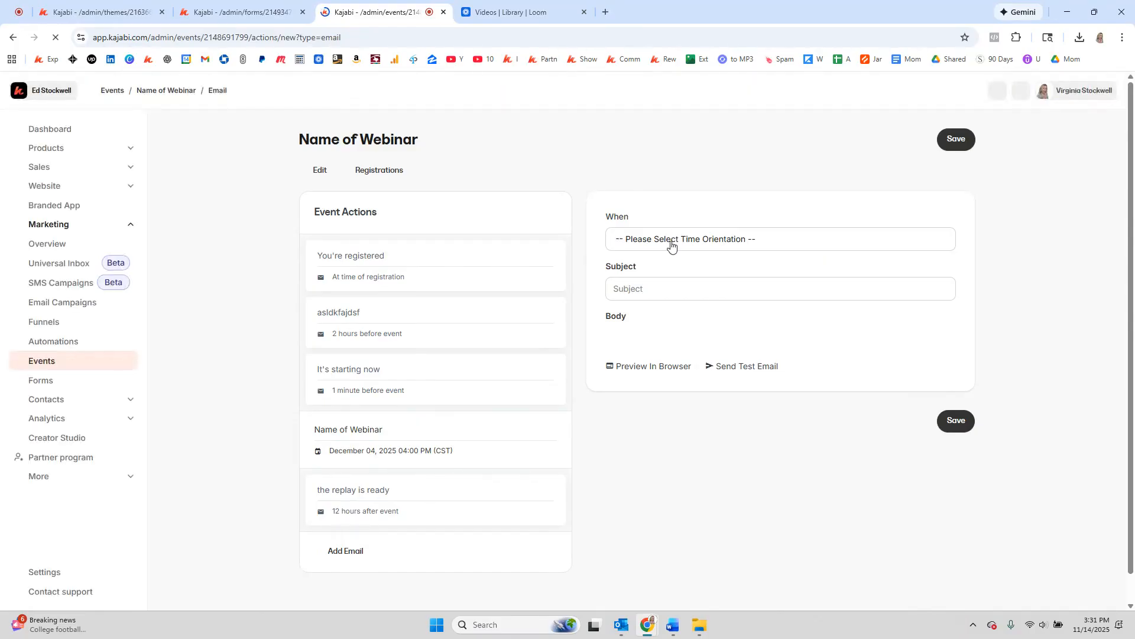
click(666, 288)
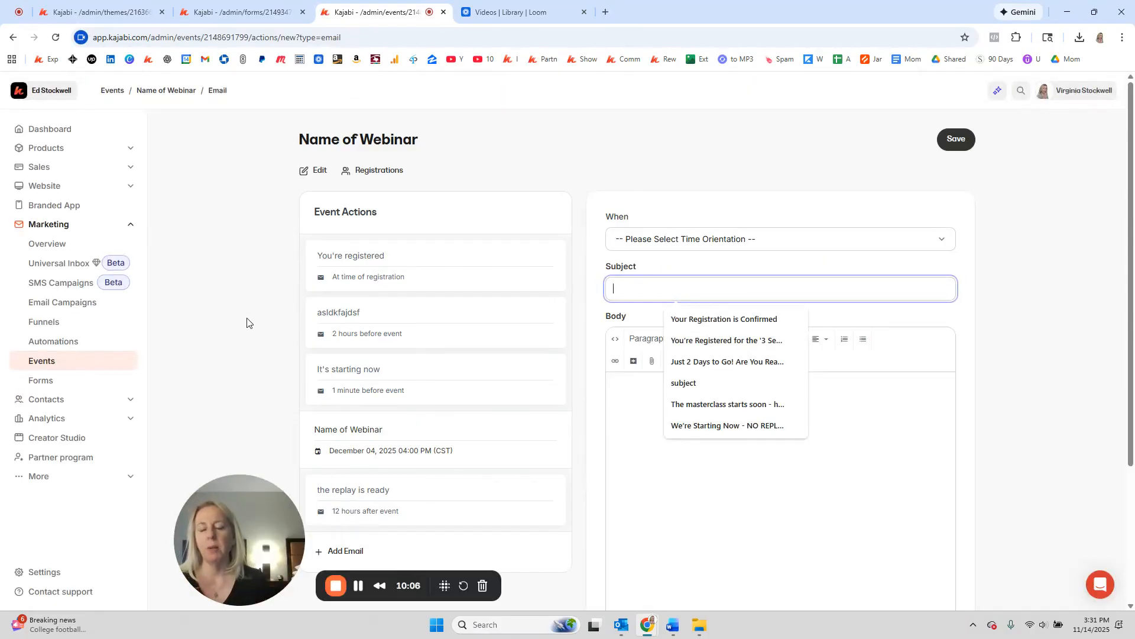
scroll(247, 322, down, 2)
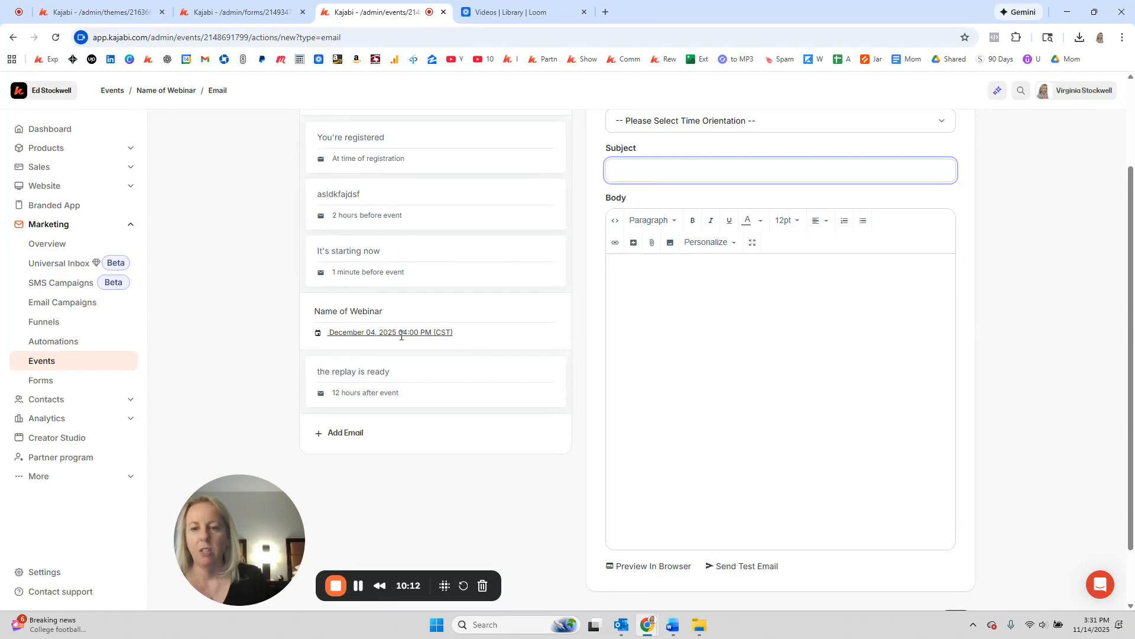
scroll(401, 336, up, 1)
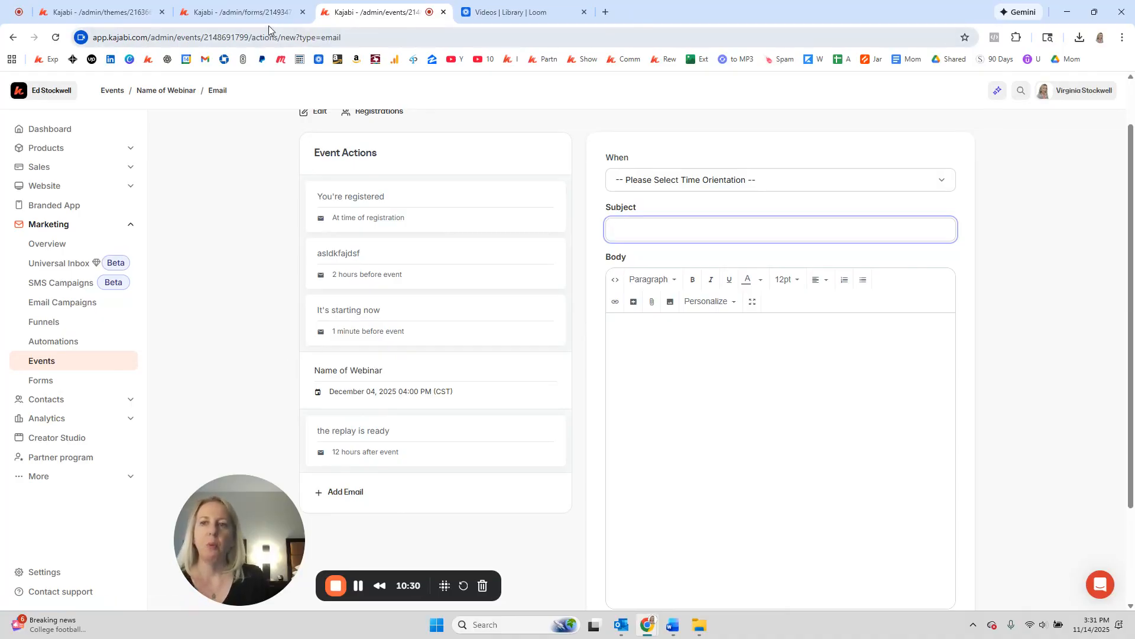
Step: Add a Dec 2025 Webinar form automation that registers submitters to the Name of Webinar event
click(239, 14)
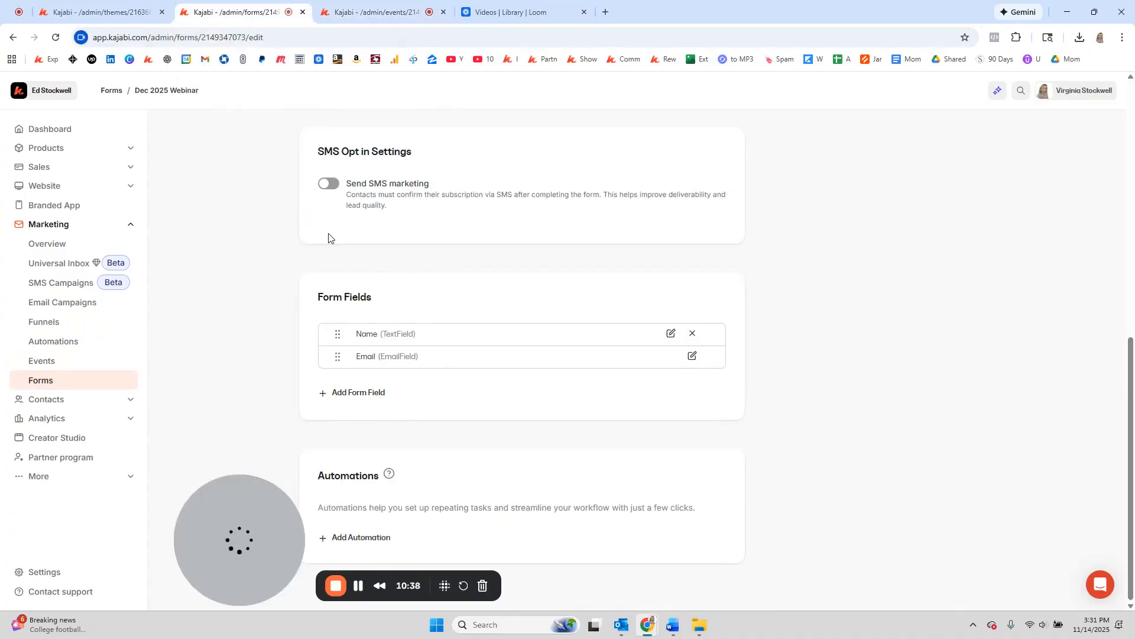
drag(283, 502, 1048, 397)
scroll(580, 378, up, 5)
scroll(525, 325, up, 4)
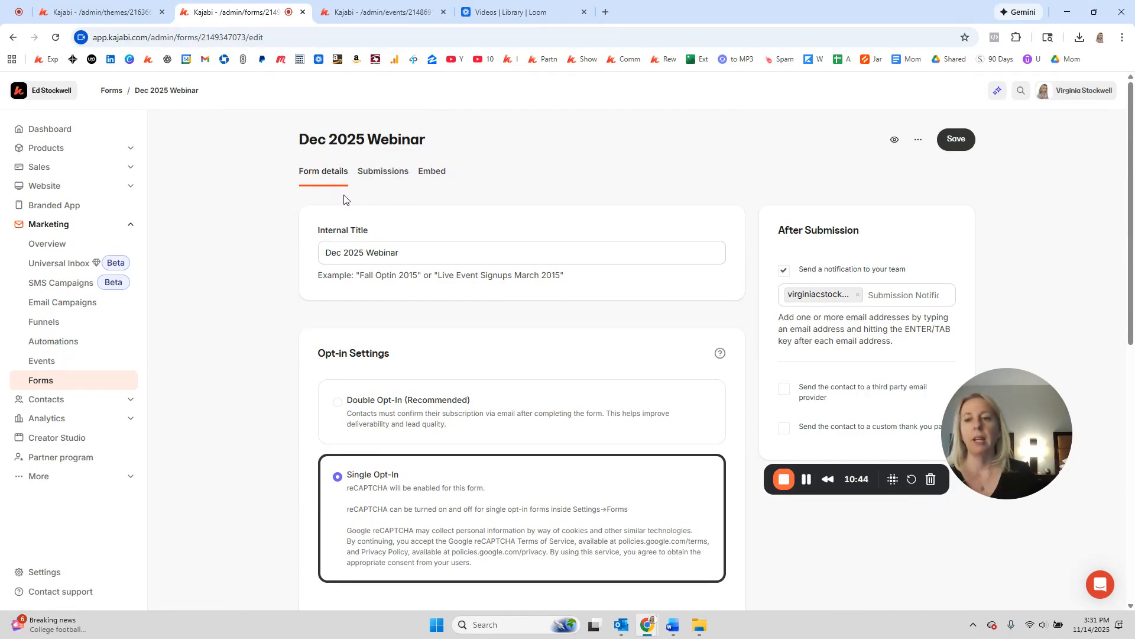
scroll(372, 255, down, 9)
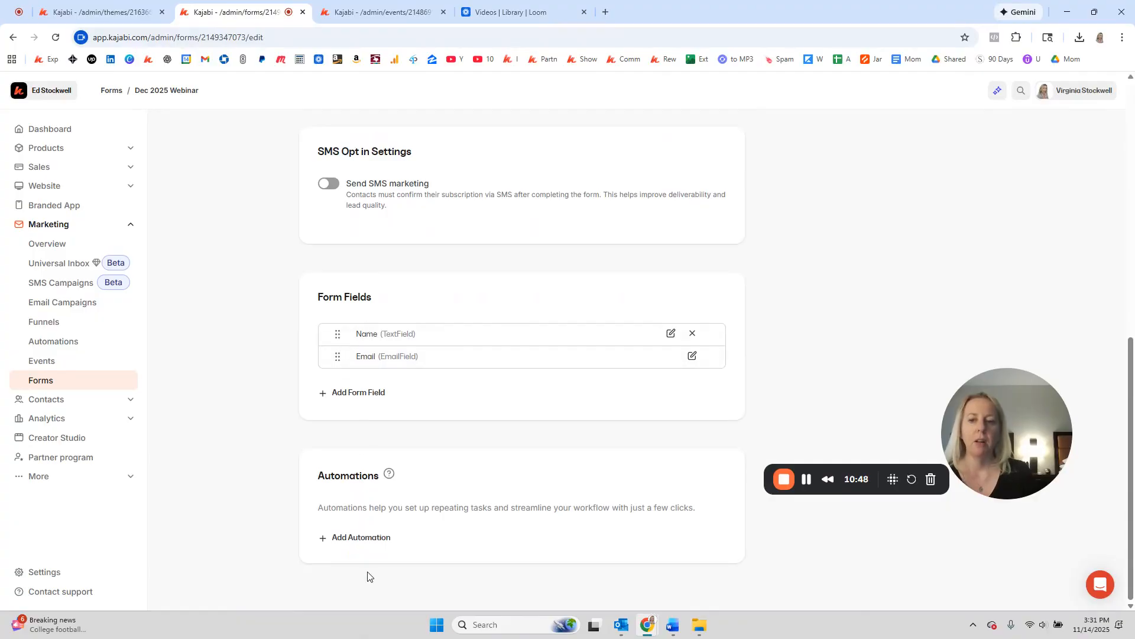
click(373, 539)
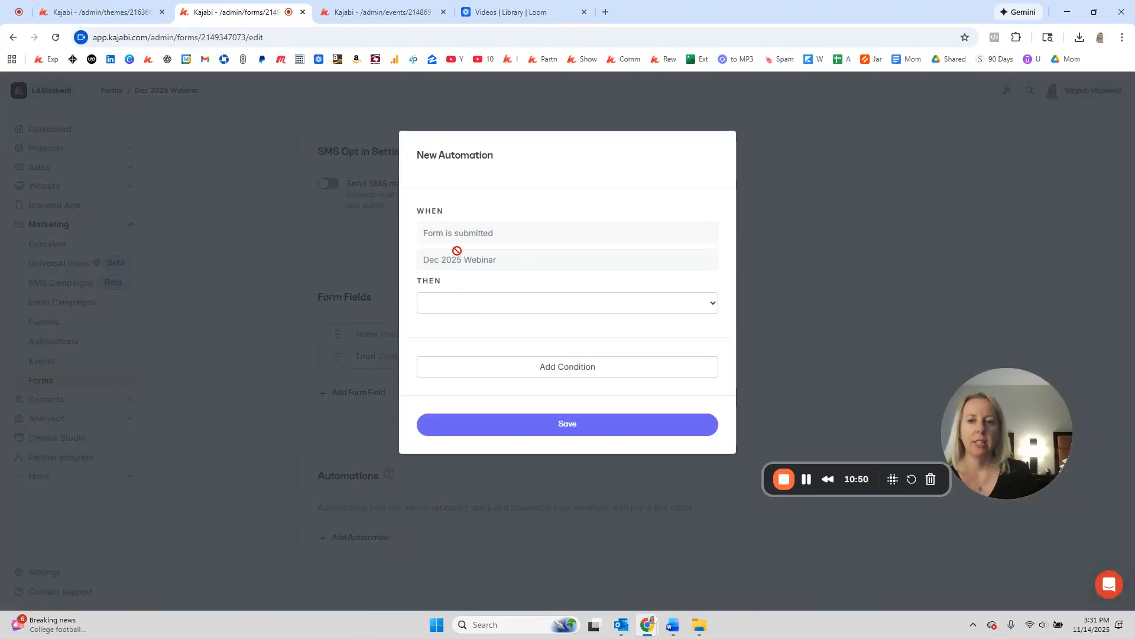
click(523, 308)
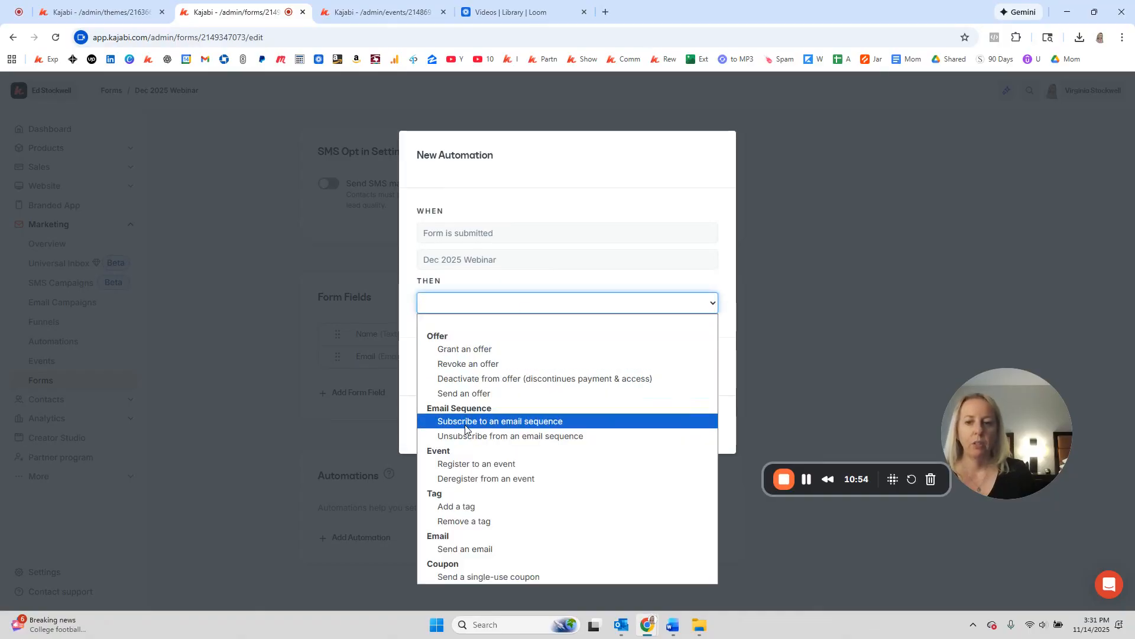
click(462, 465)
click(481, 332)
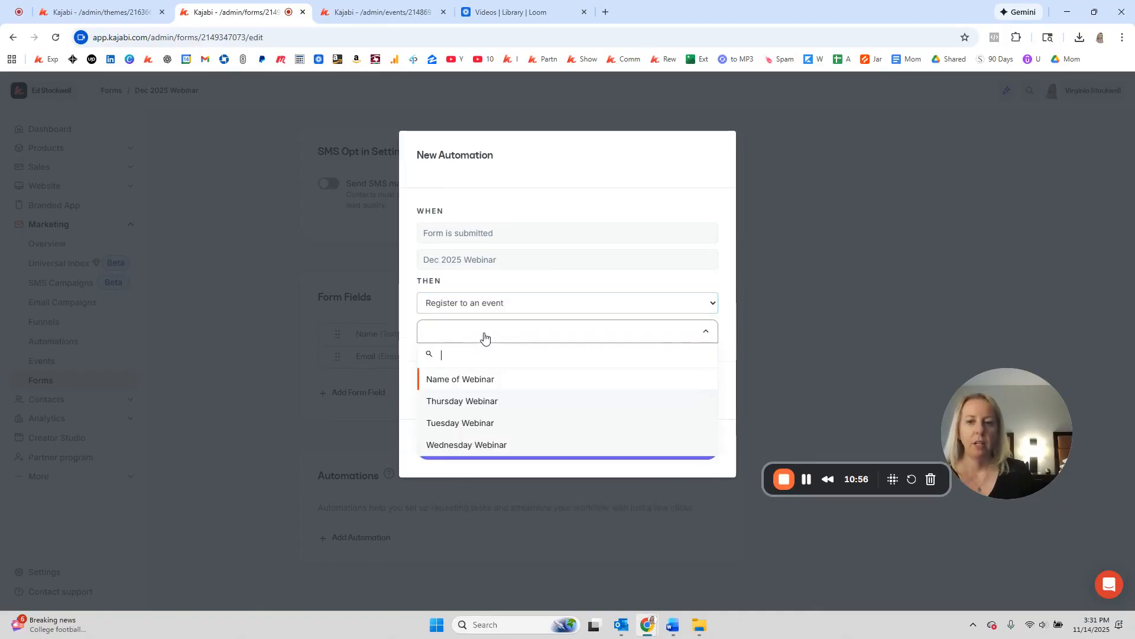
click(472, 377)
click(554, 453)
scroll(551, 454, down, 1)
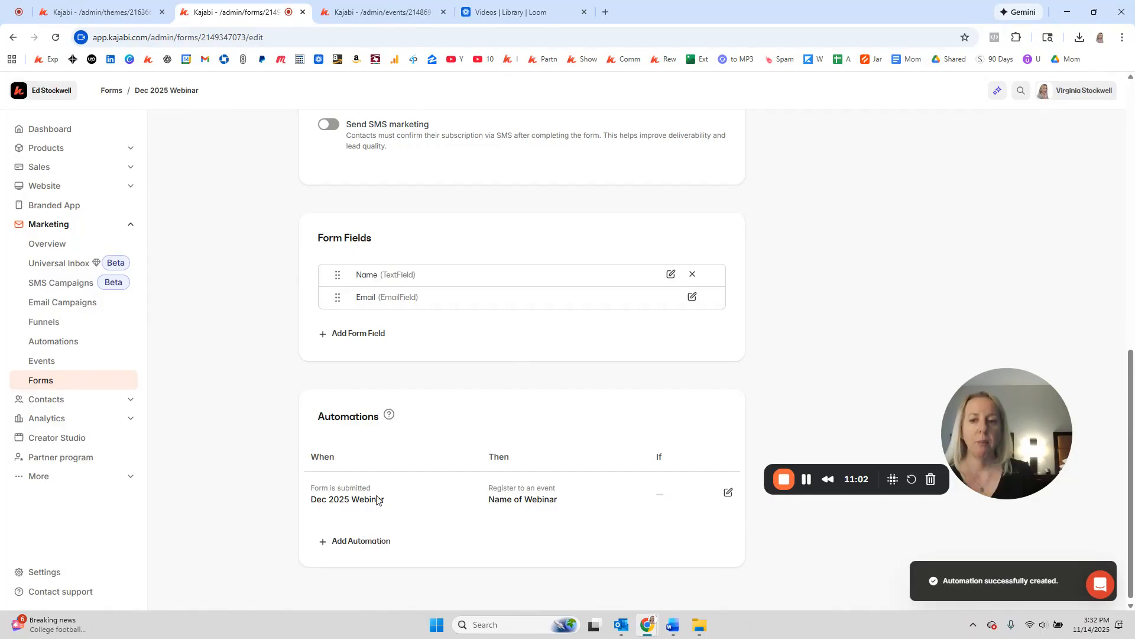
Step: Return to the Dec 2025 Webinar landing page editor
click(370, 21)
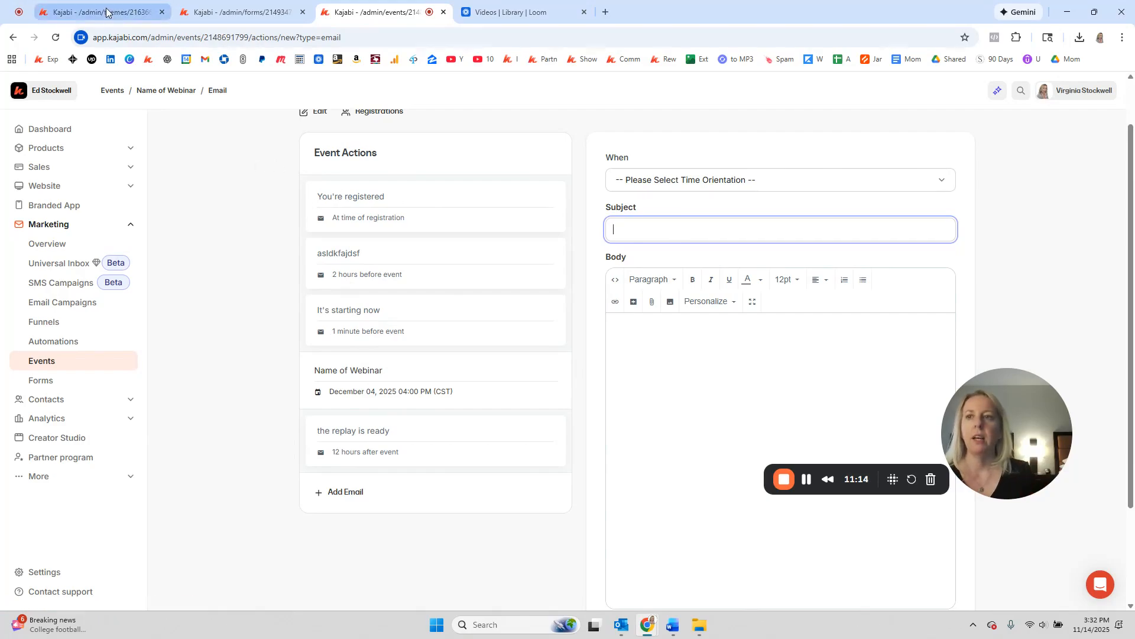
click(245, 13)
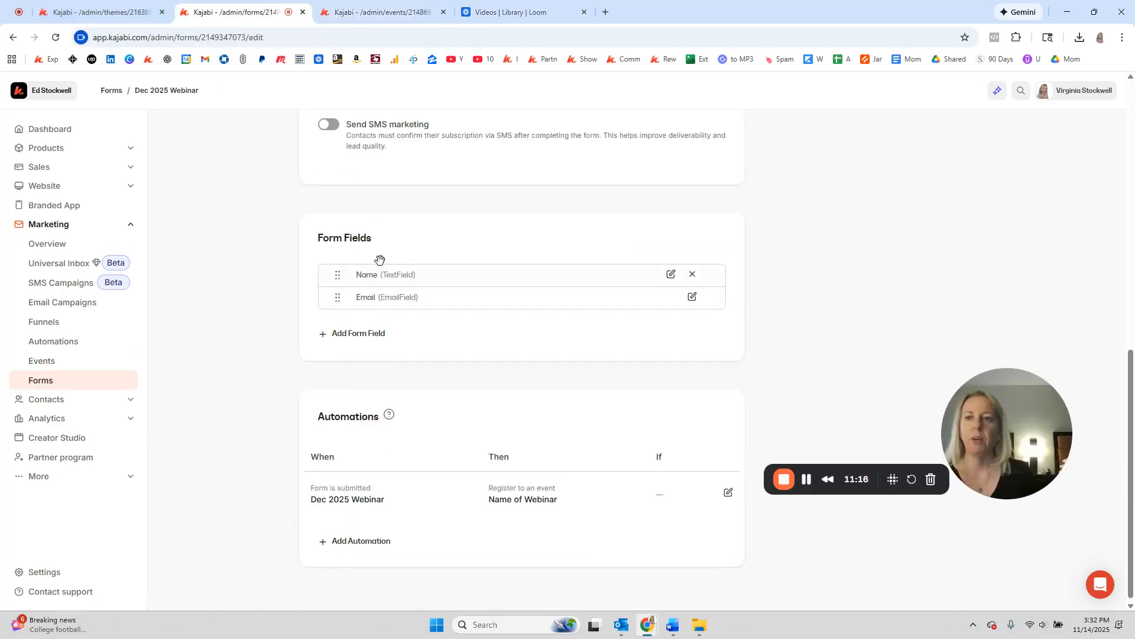
click(71, 12)
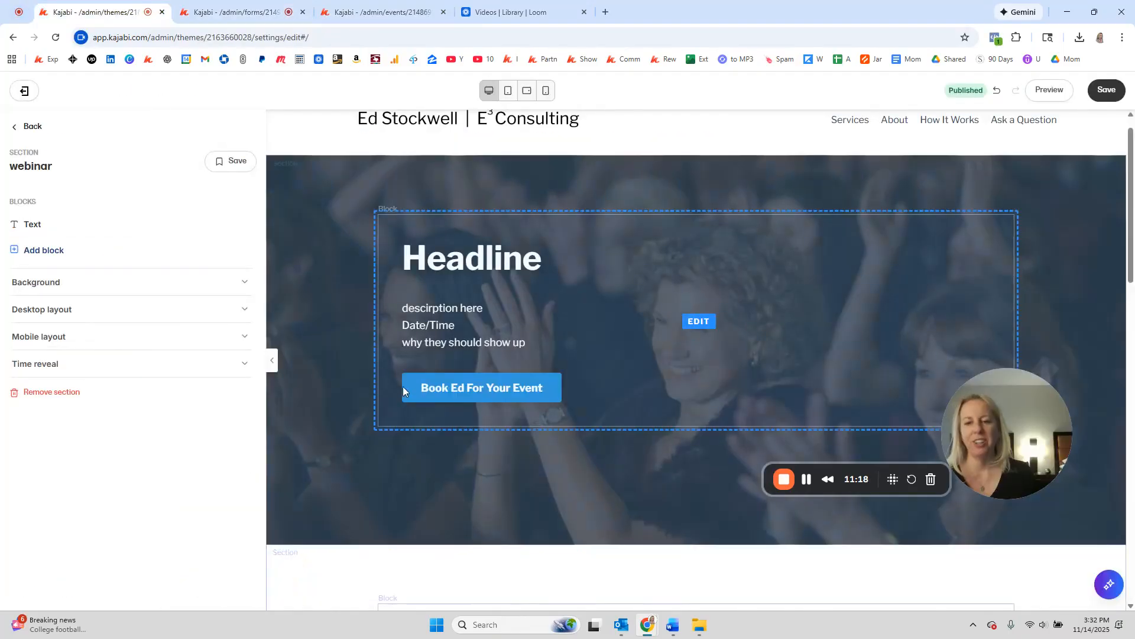
Step: Open the Two Step Optin section and show its popup for editing
click(38, 126)
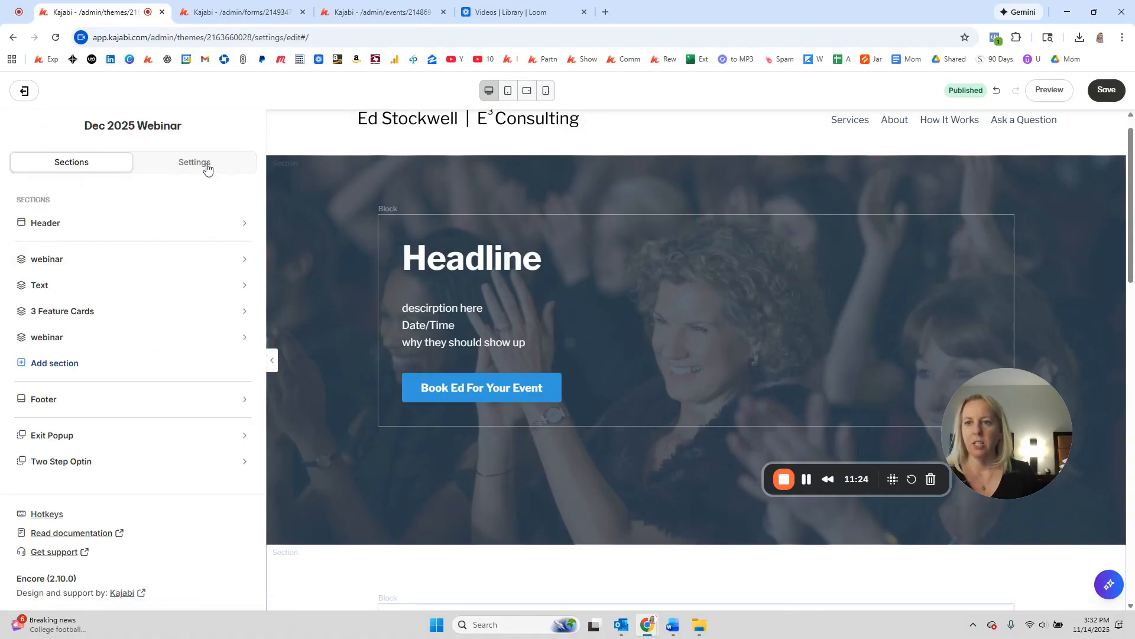
click(49, 461)
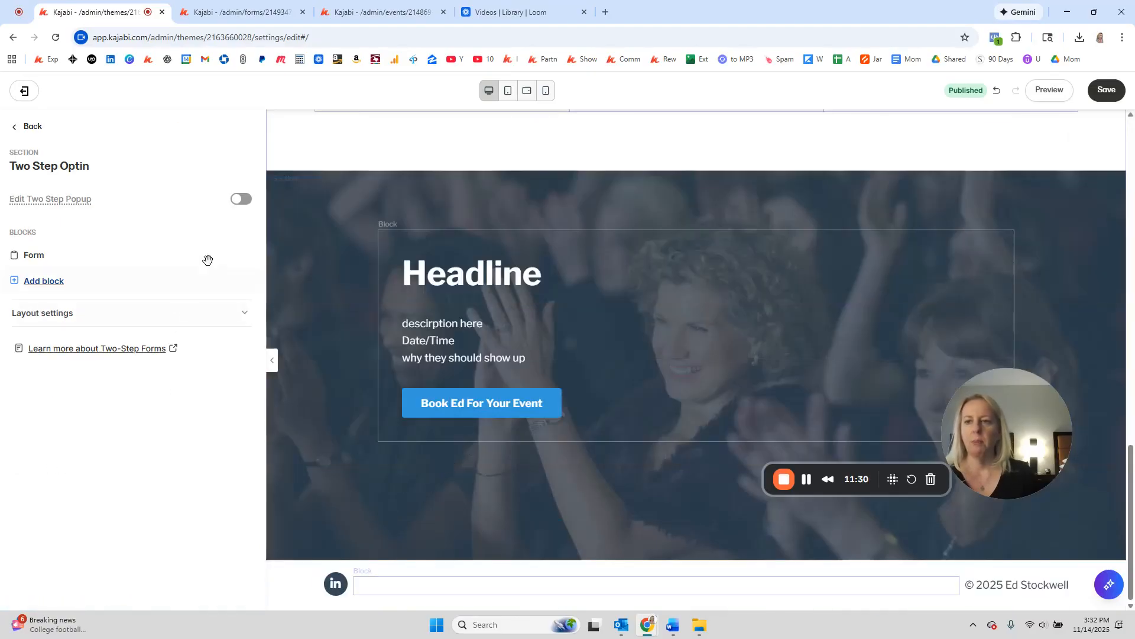
click(235, 199)
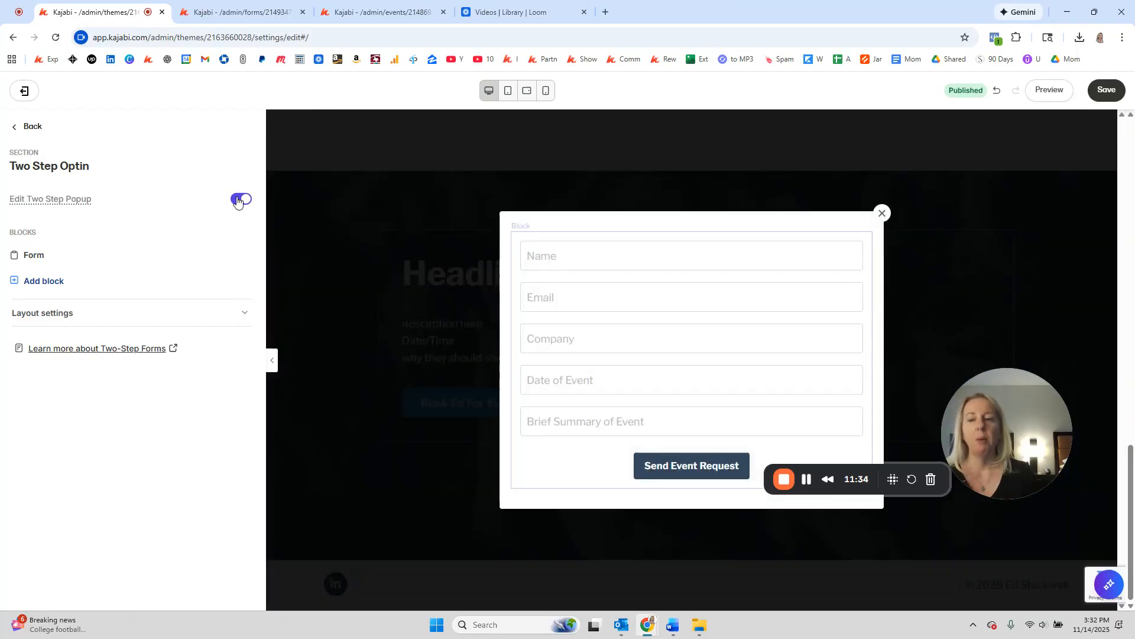
click(242, 200)
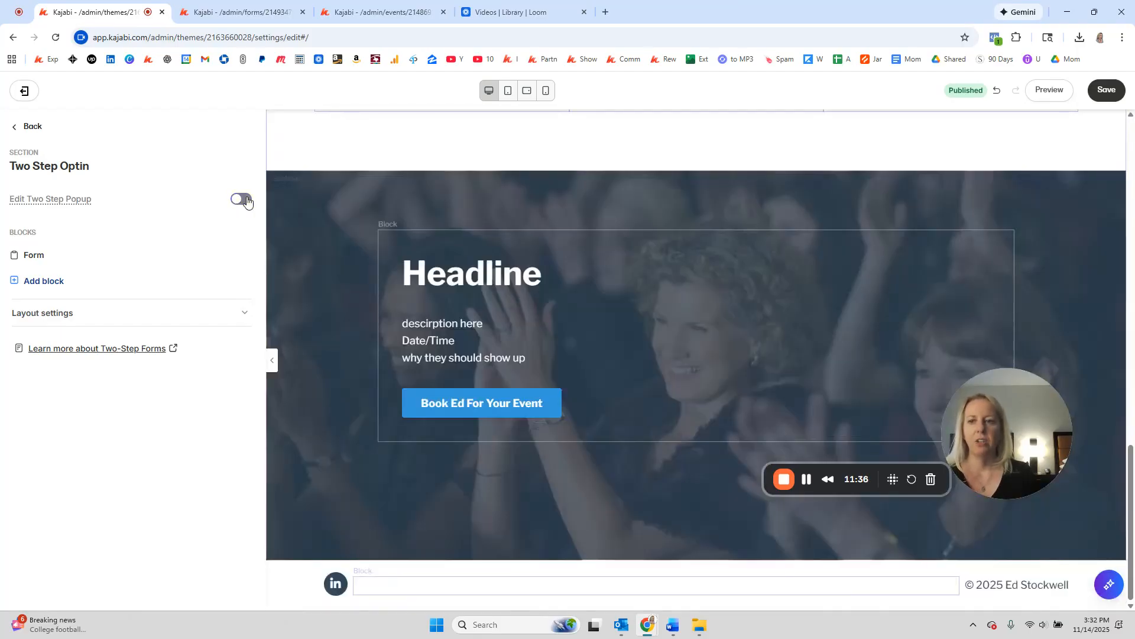
click(243, 200)
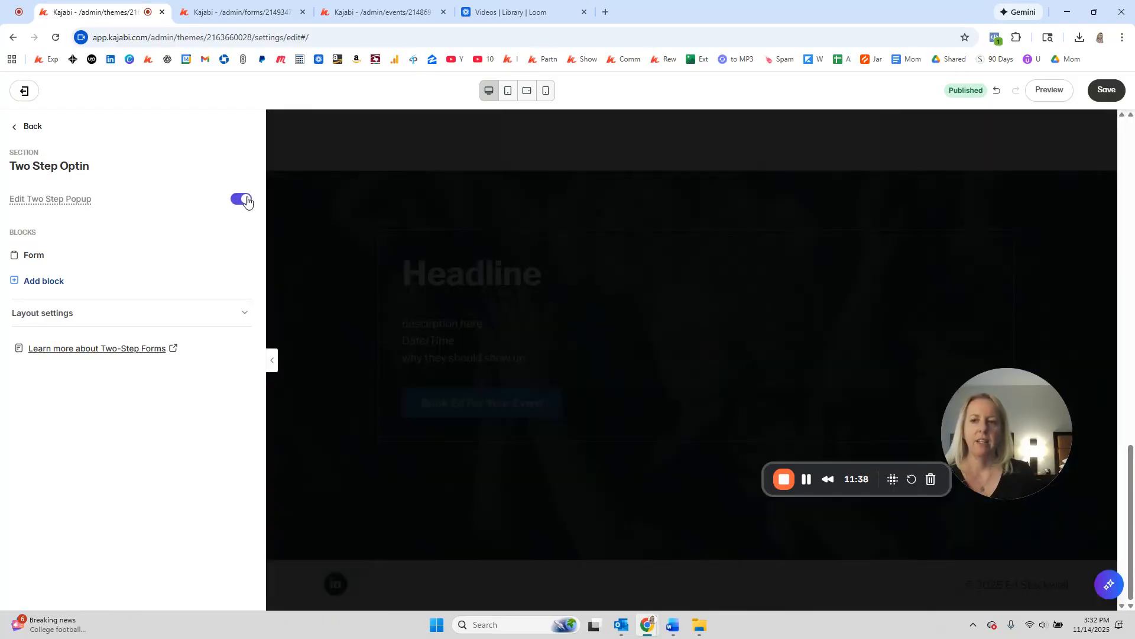
Step: Add a new Form block to the popup and delete the old form block
click(33, 256)
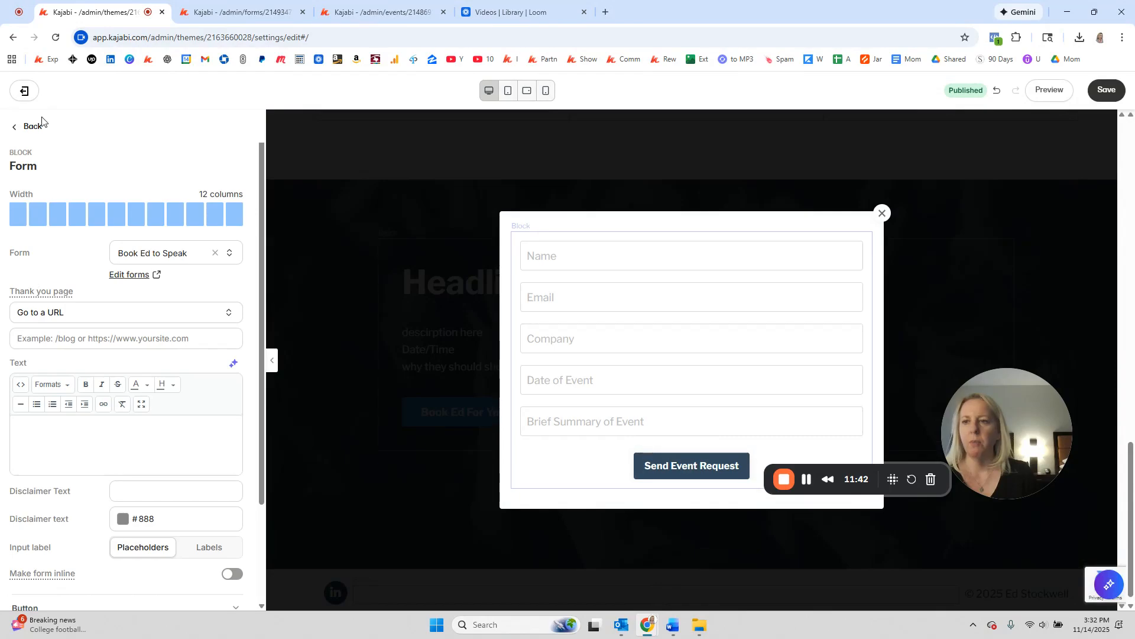
click(32, 129)
click(57, 289)
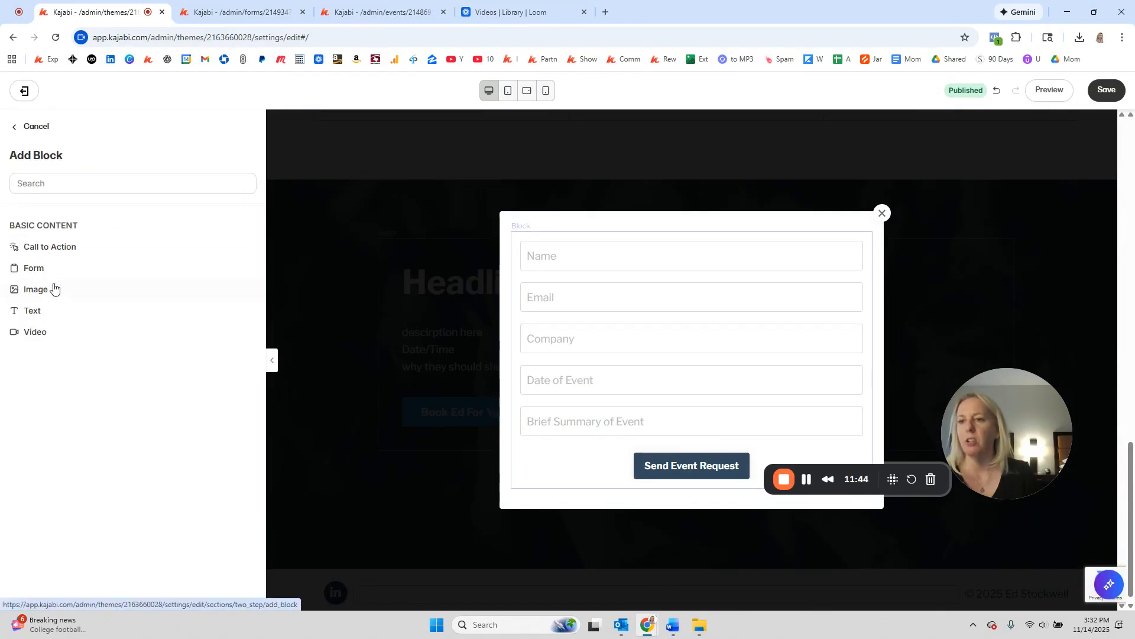
click(36, 271)
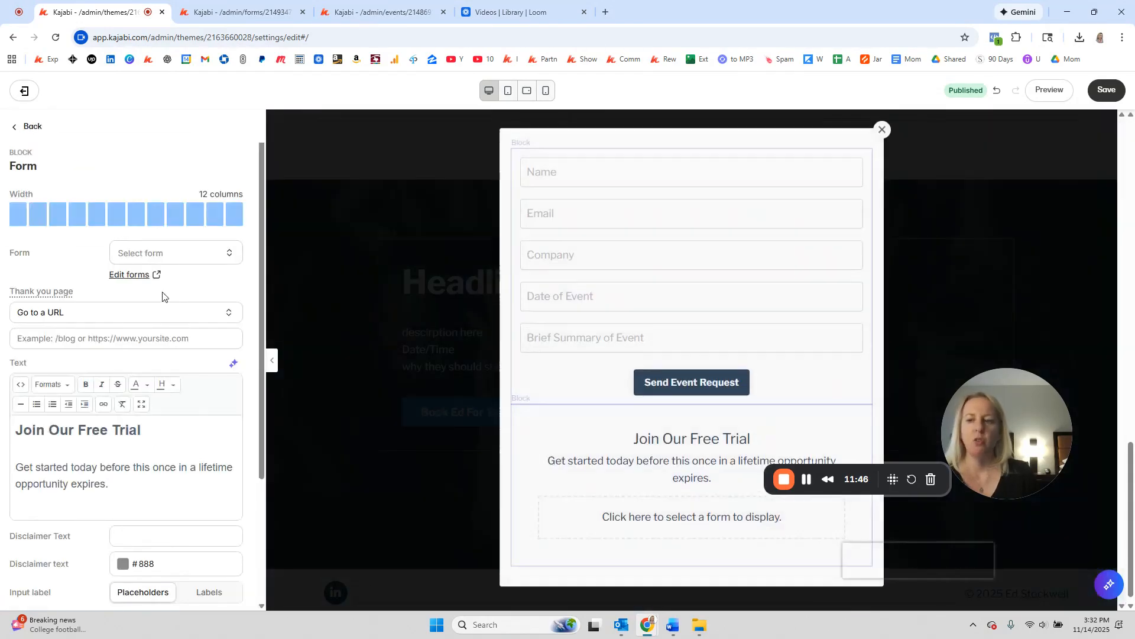
click(29, 127)
click(251, 254)
click(196, 348)
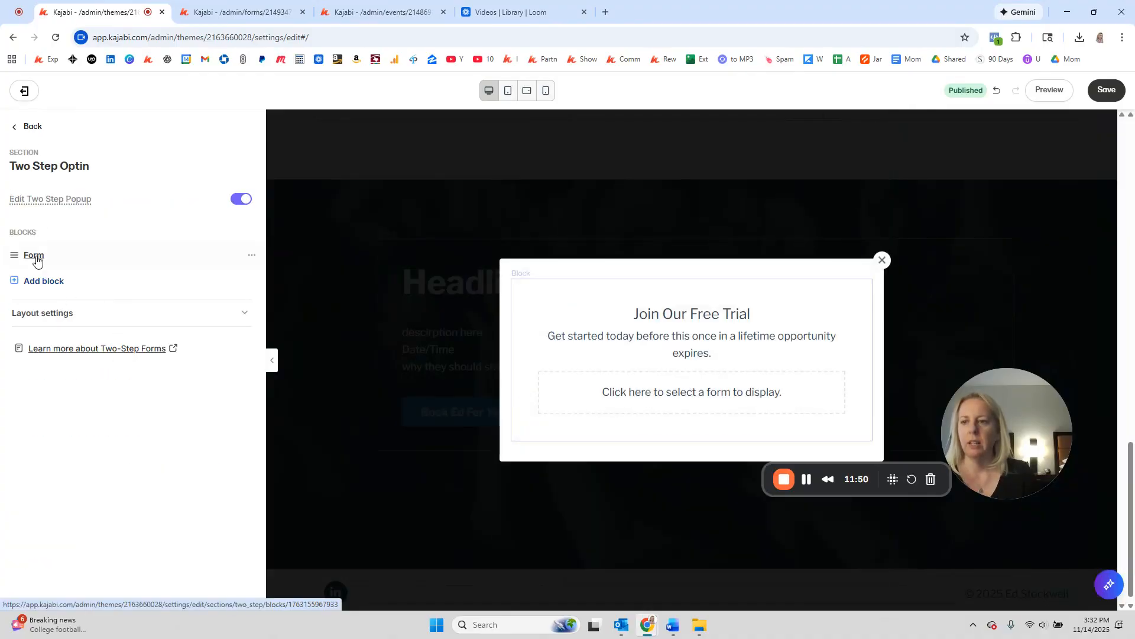
Step: Set the new form block to use the Dec 2025 Webinar form
click(34, 257)
scroll(60, 278, down, 1)
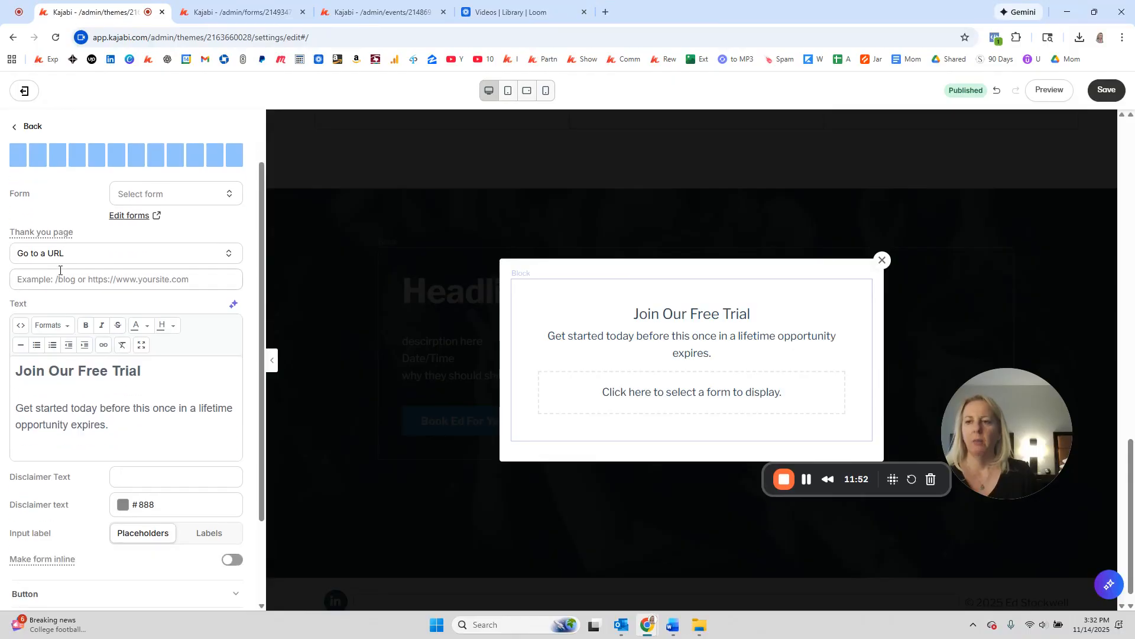
click(165, 188)
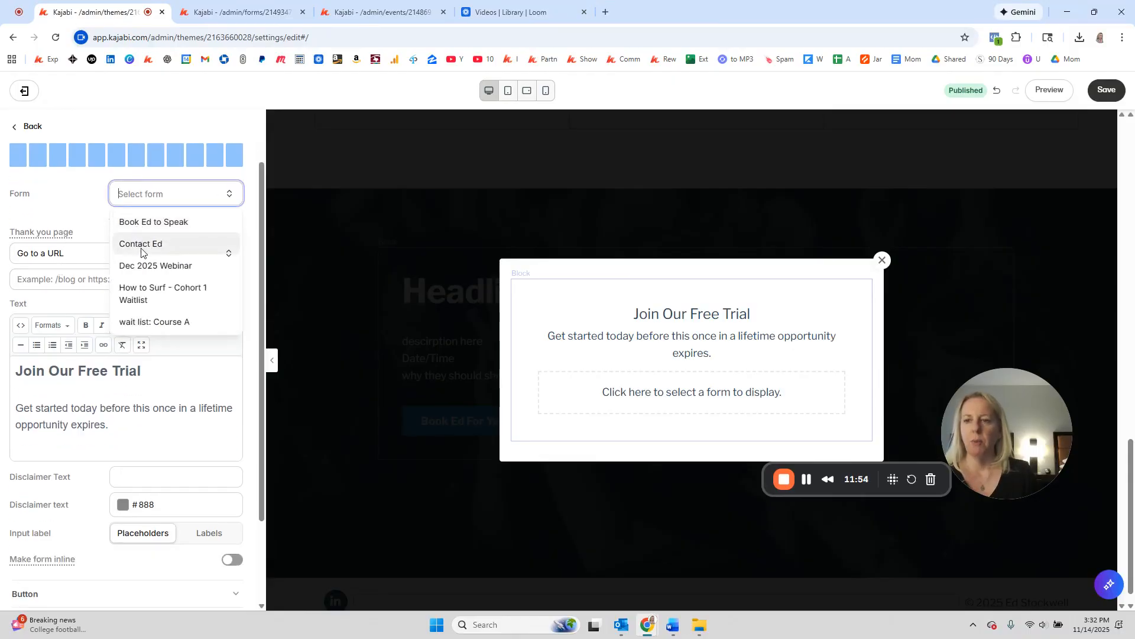
click(141, 267)
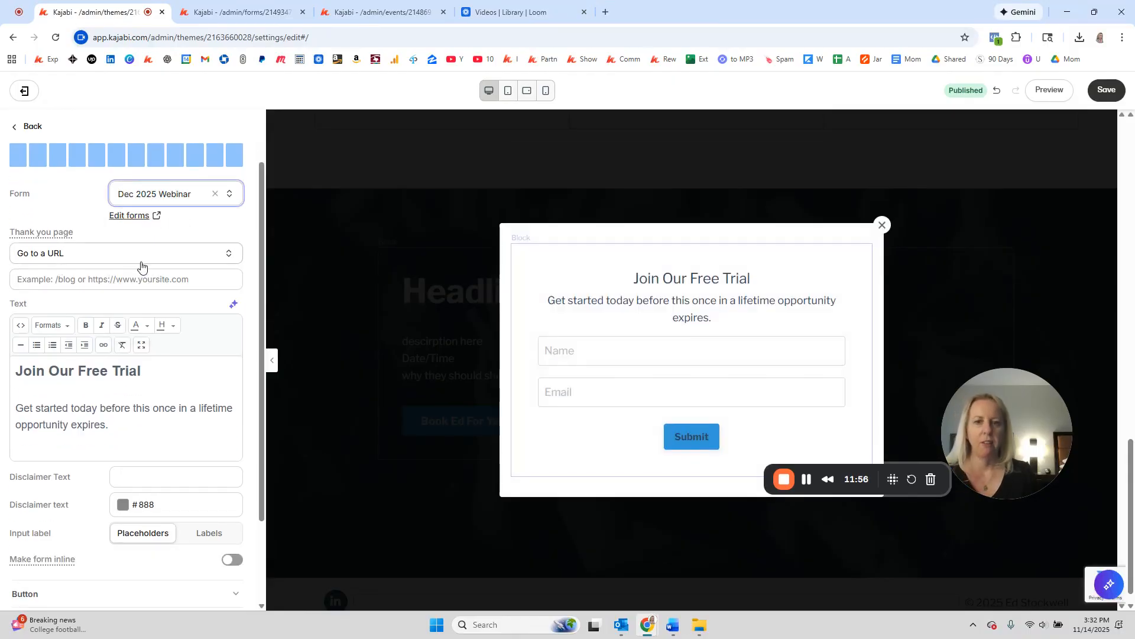
Step: Change the popup heading to 'Name of Webinar' and the text to Description, Time, Date lines
drag(144, 372, 5, 368)
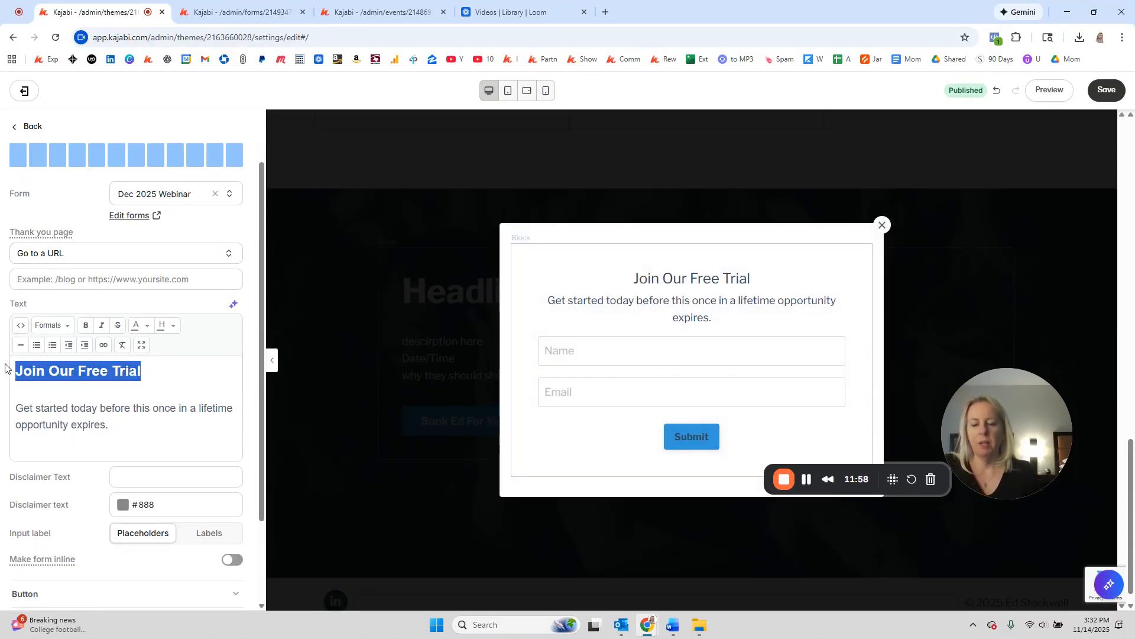
text(Name of WEbin)
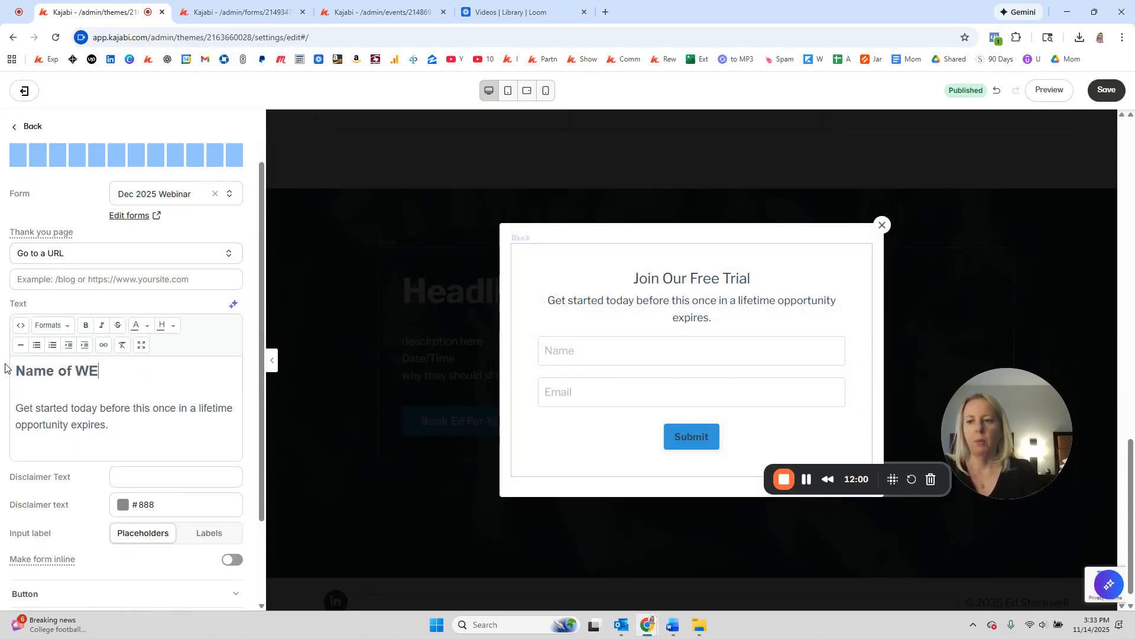
key(BackSpace)
key(BackSpace)
key(BackSpace)
key(BackSpace)
text(ebinar)
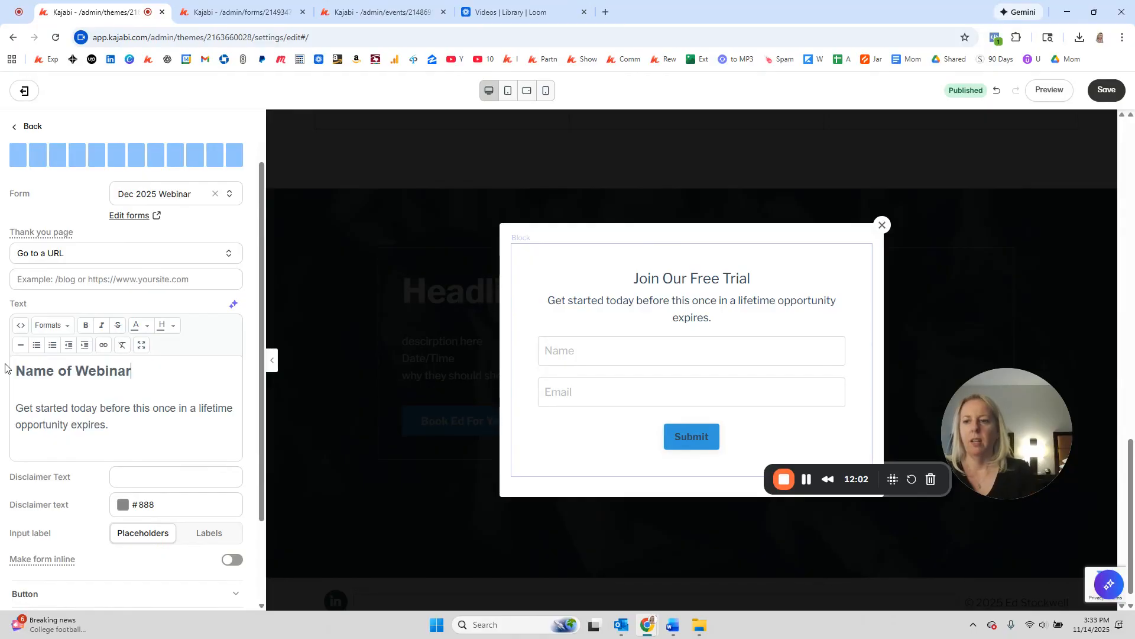
drag(110, 426, 0, 412)
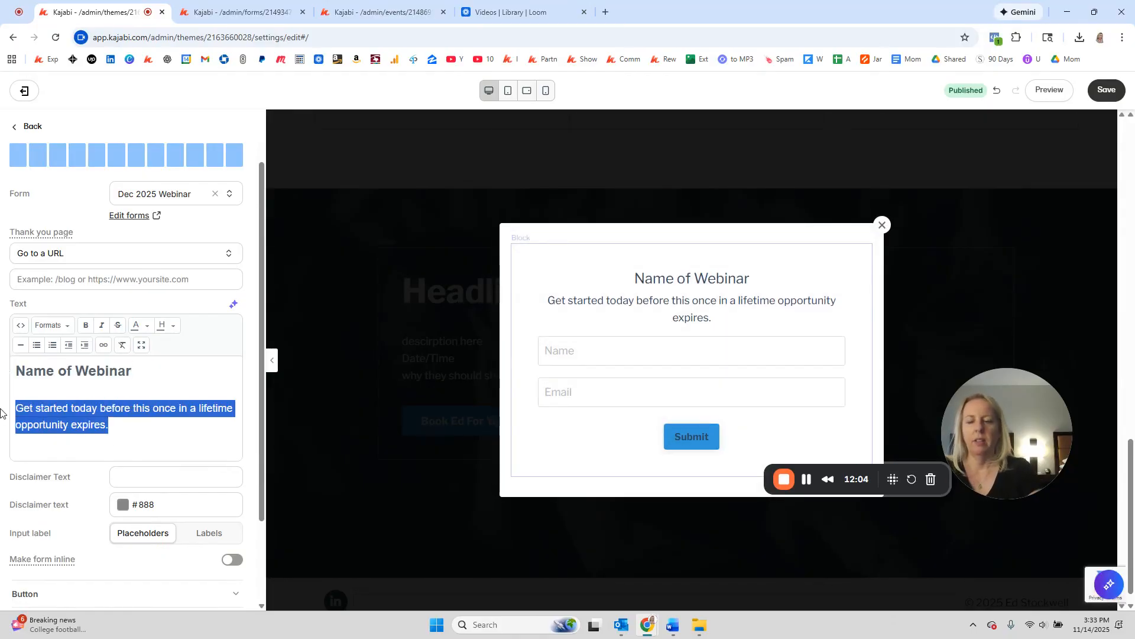
text(Description)
key(Return)
text(Time)
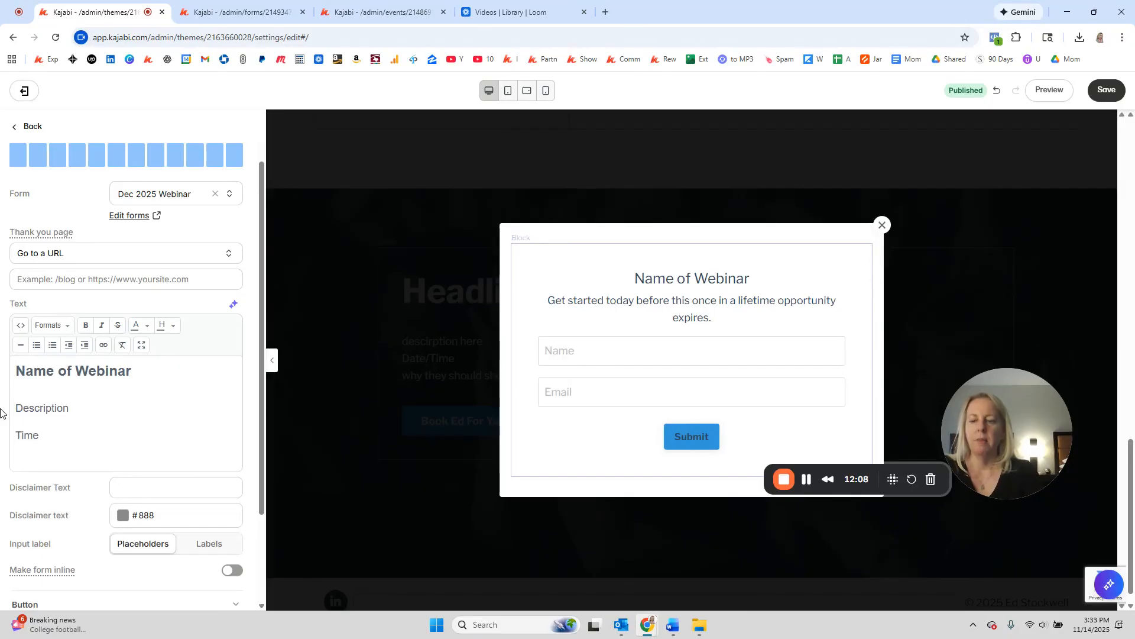
key(Return)
text(Date)
Step: Relabel the popup button 'Register for the Webinar' and save the page
scroll(4, 414, down, 3)
click(47, 482)
scroll(89, 468, down, 1)
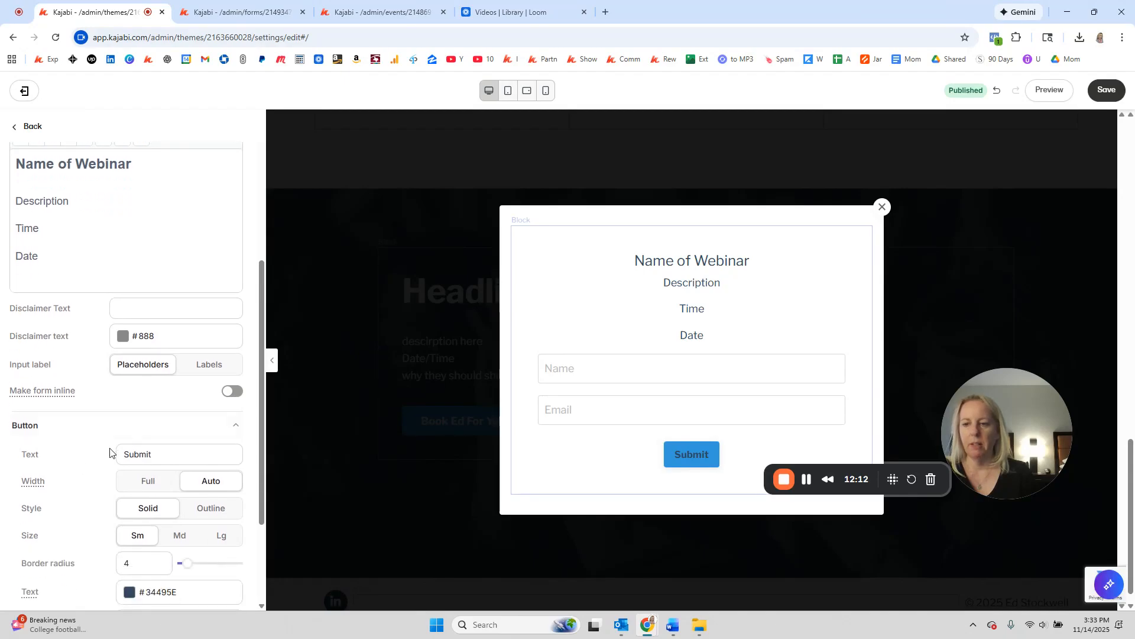
drag(160, 459, 97, 447)
text(Regis)
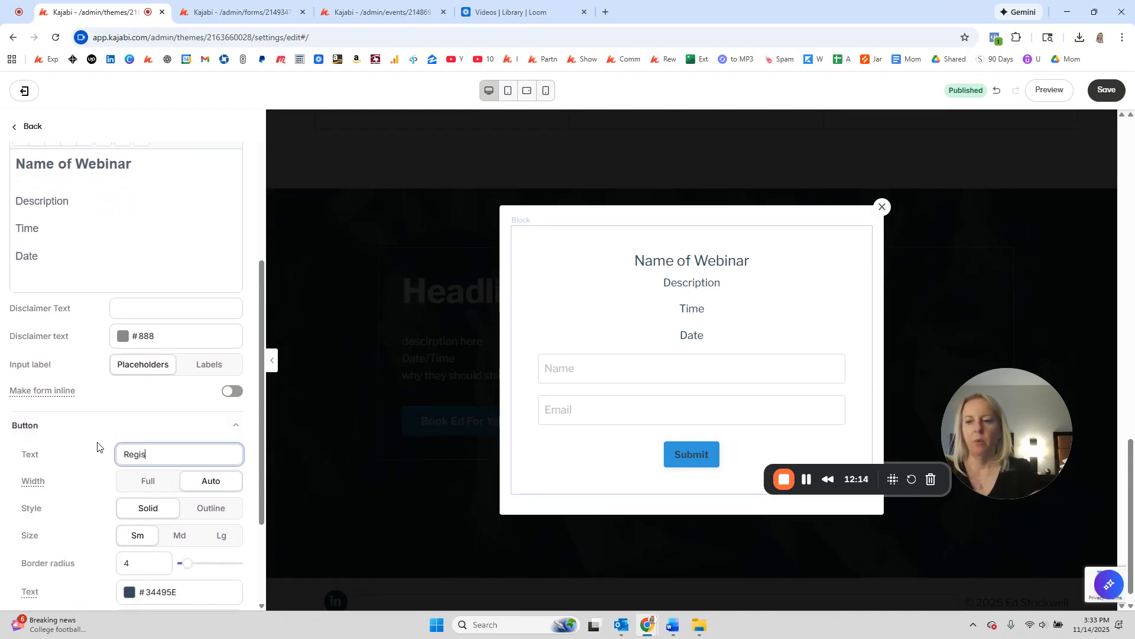
text(ter for the Webinar)
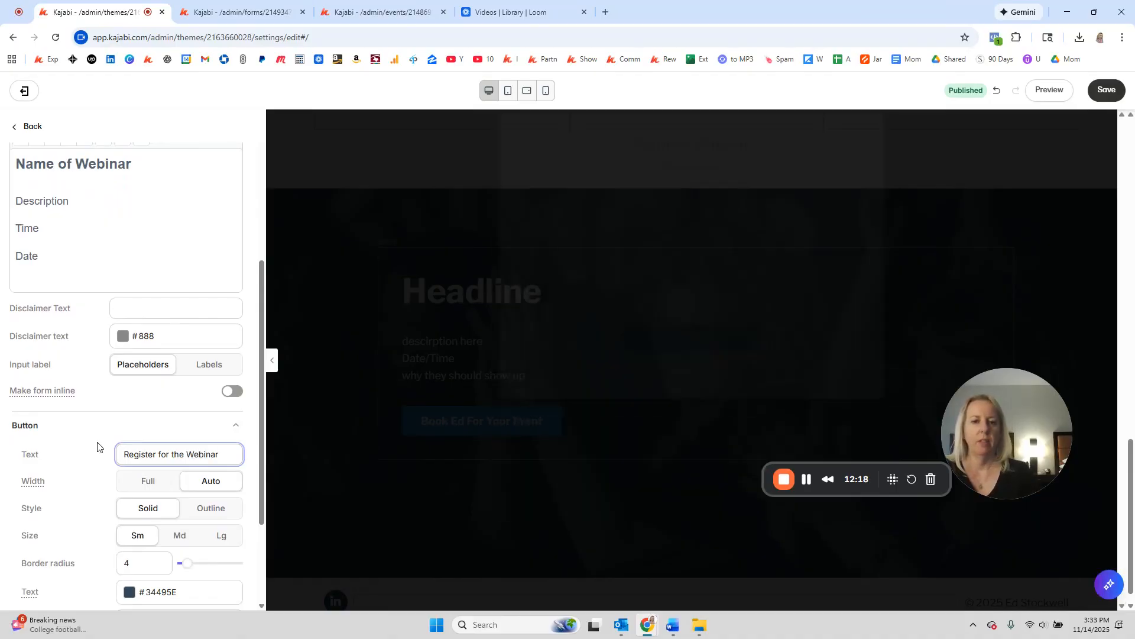
click(1103, 93)
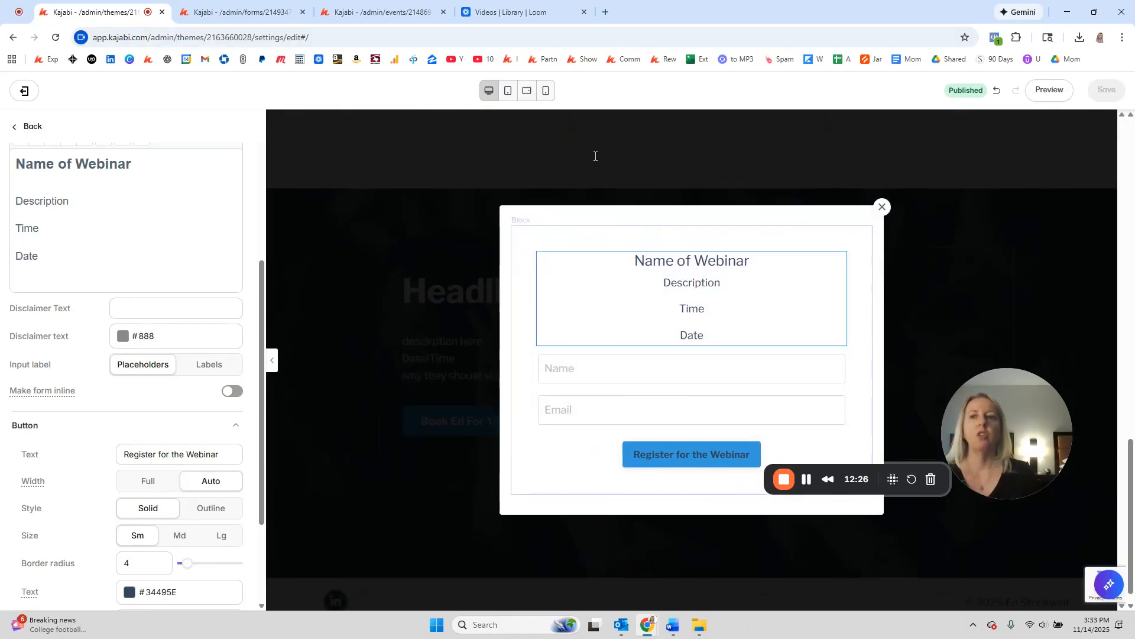
click(233, 14)
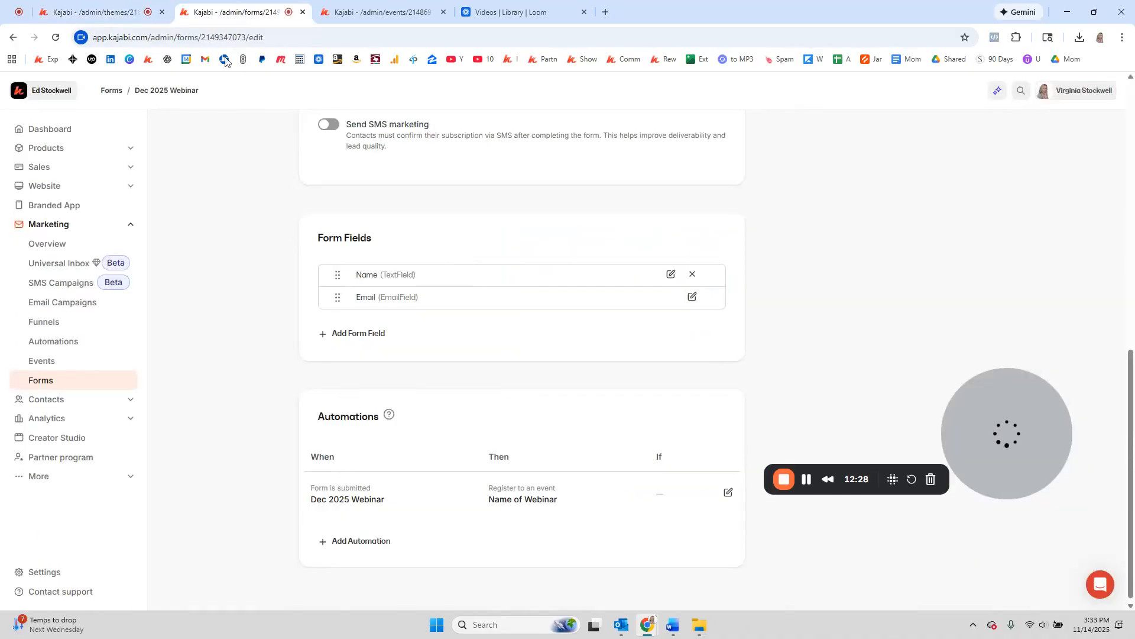
Step: Open the Kajabi dashboard in a new browser tab
click(342, 14)
click(607, 14)
drag(608, 20, 495, 19)
click(153, 59)
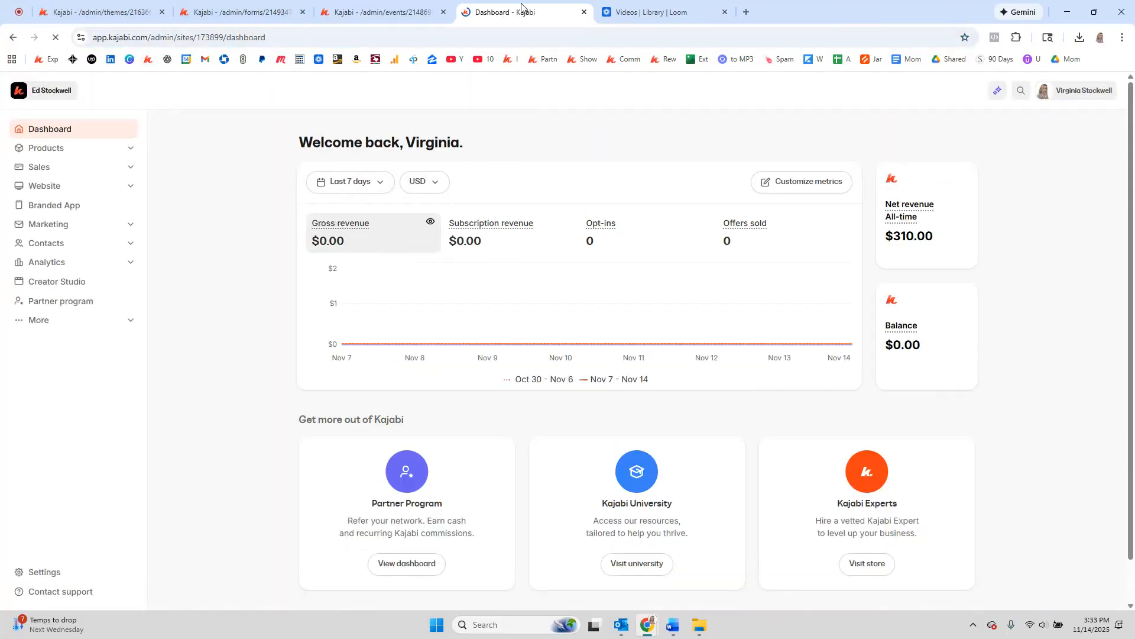
Step: Duplicate the Dec 2025 Webinar page from the Landing Pages list, creating Dec 2025 Webinar 1
click(43, 186)
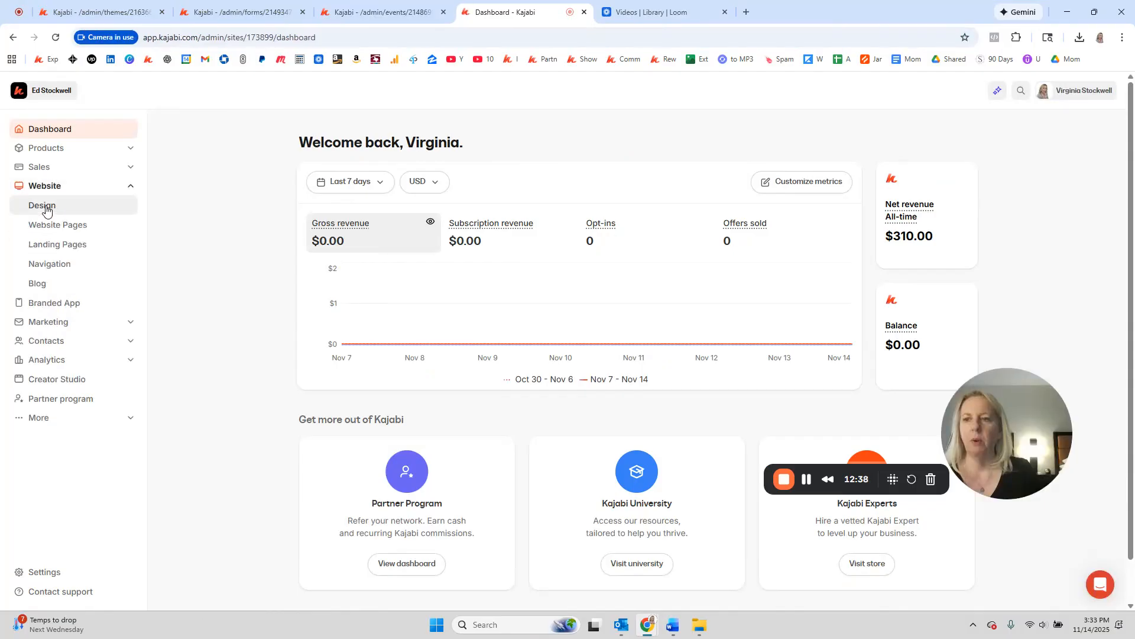
click(49, 245)
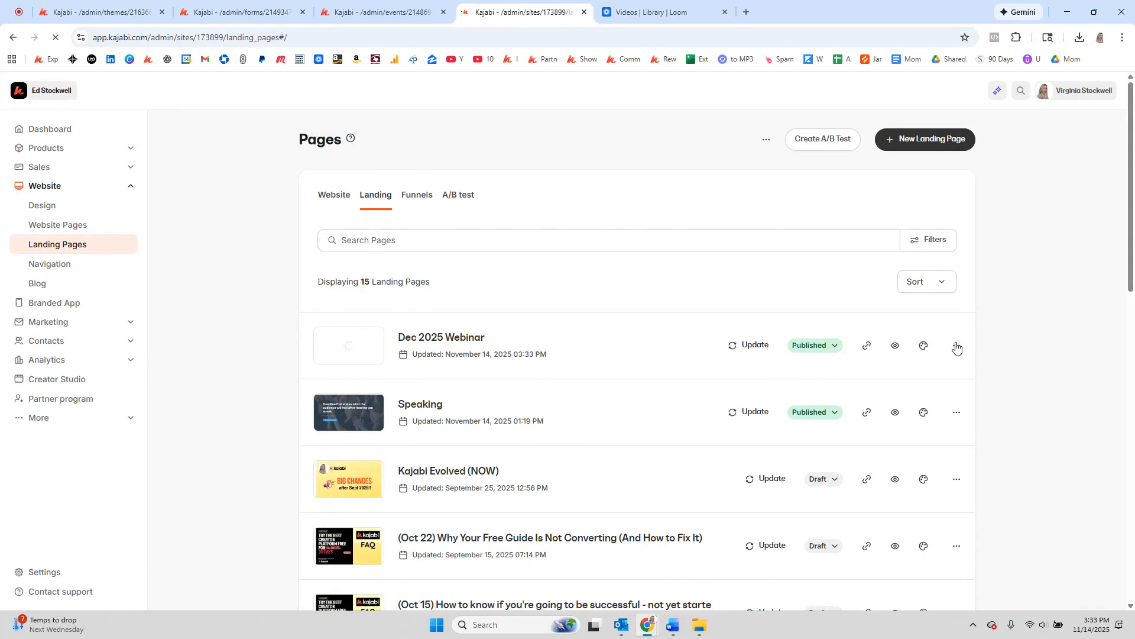
click(957, 346)
click(880, 462)
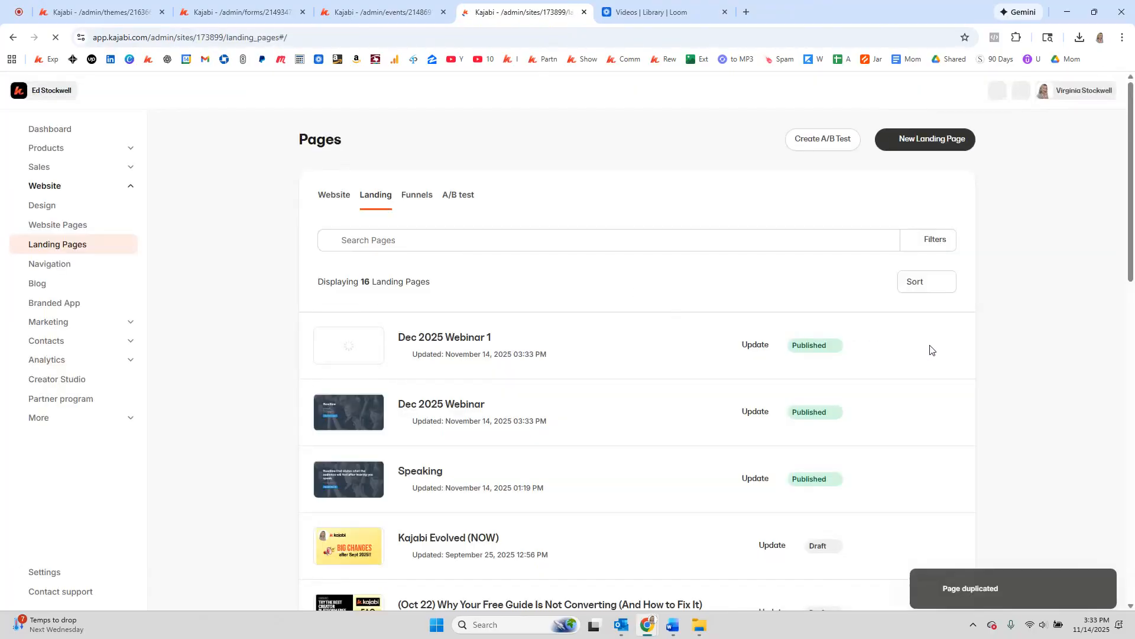
click(956, 346)
Step: Retitle the copy 'Dec 2025 Webinar: TY' with slug dec-2025-webinar-ty, hidden from search, and save
click(905, 393)
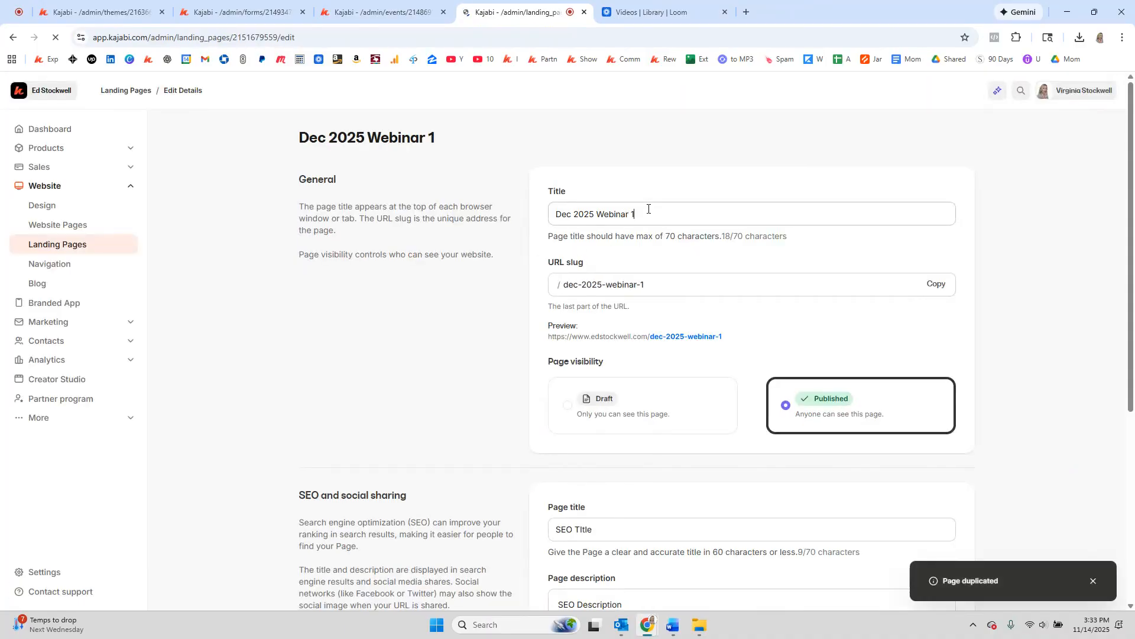
click(683, 208)
key(BackSpace)
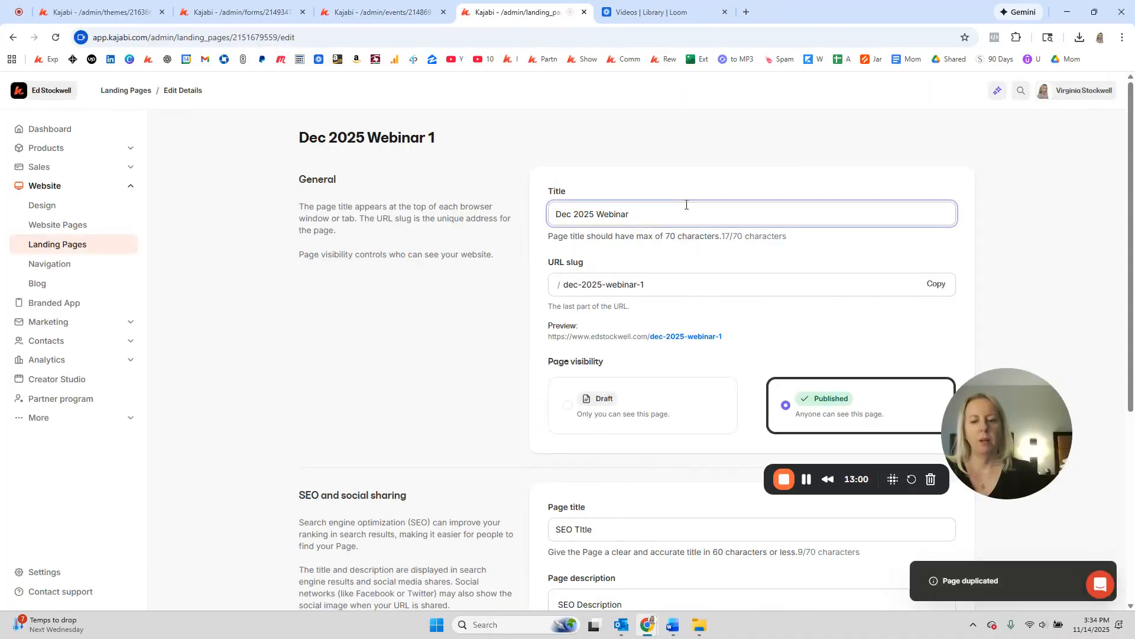
text(: TY)
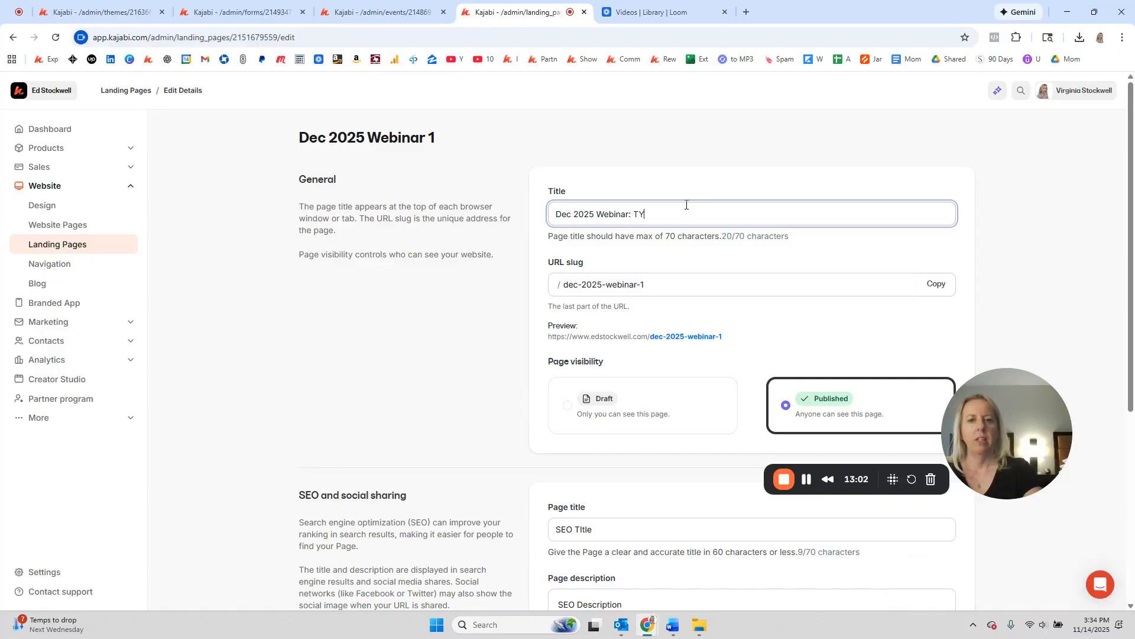
key(Tab)
key(End)
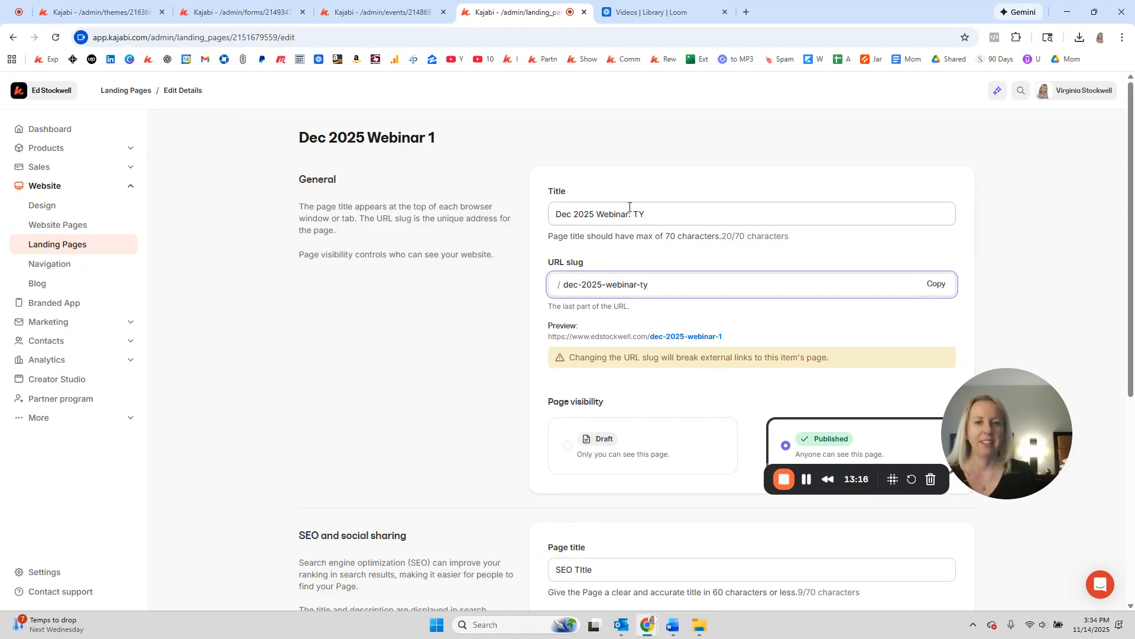
scroll(643, 275, down, 6)
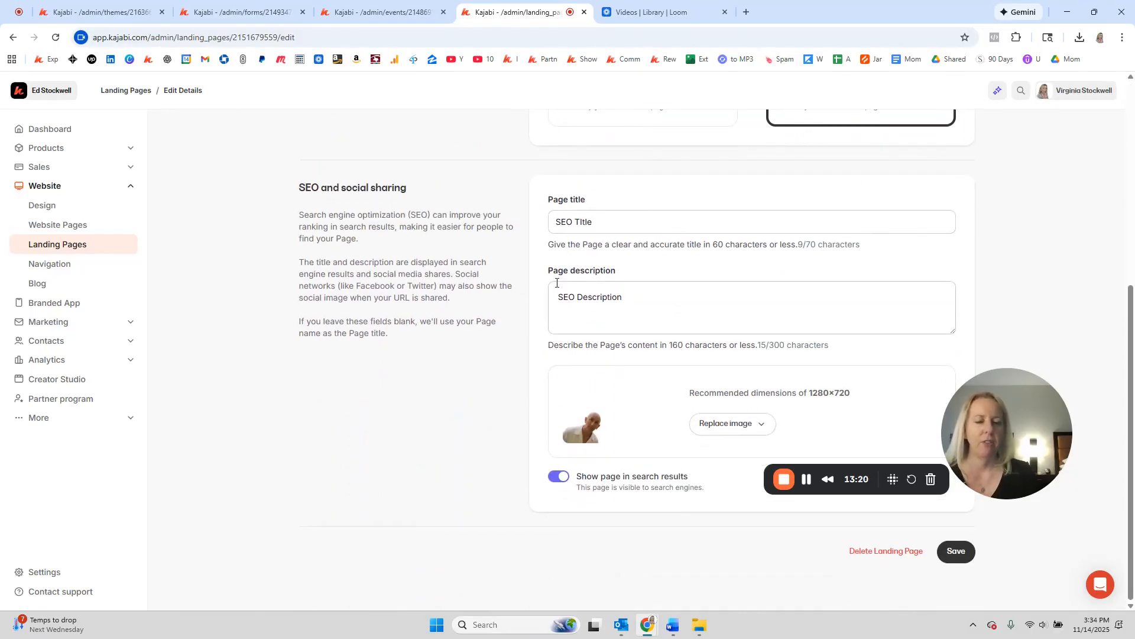
click(559, 477)
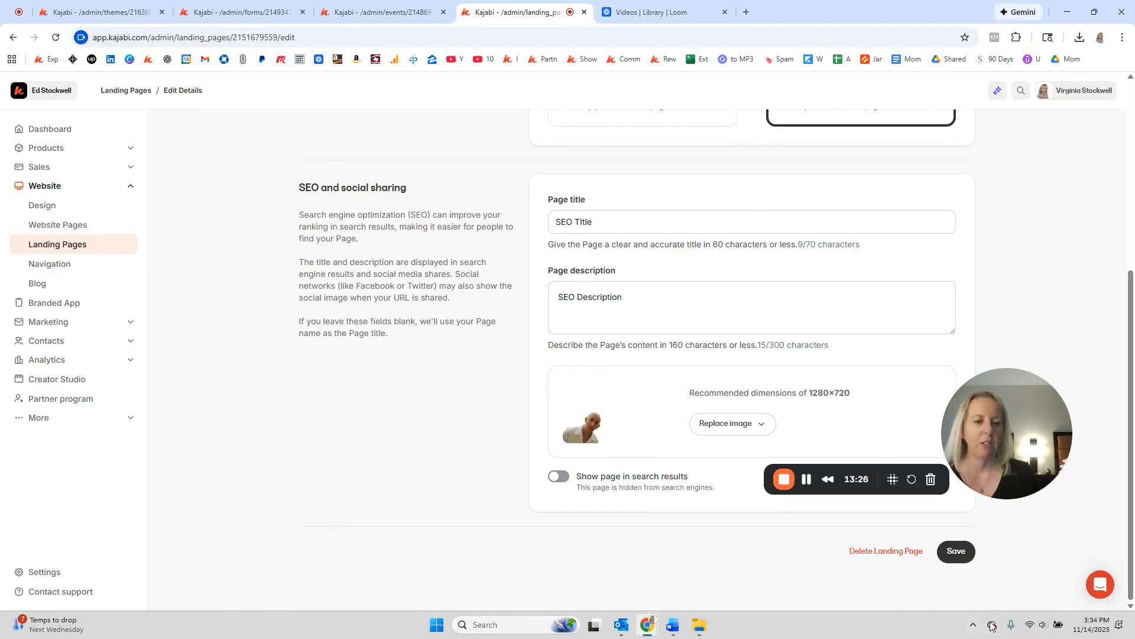
click(955, 552)
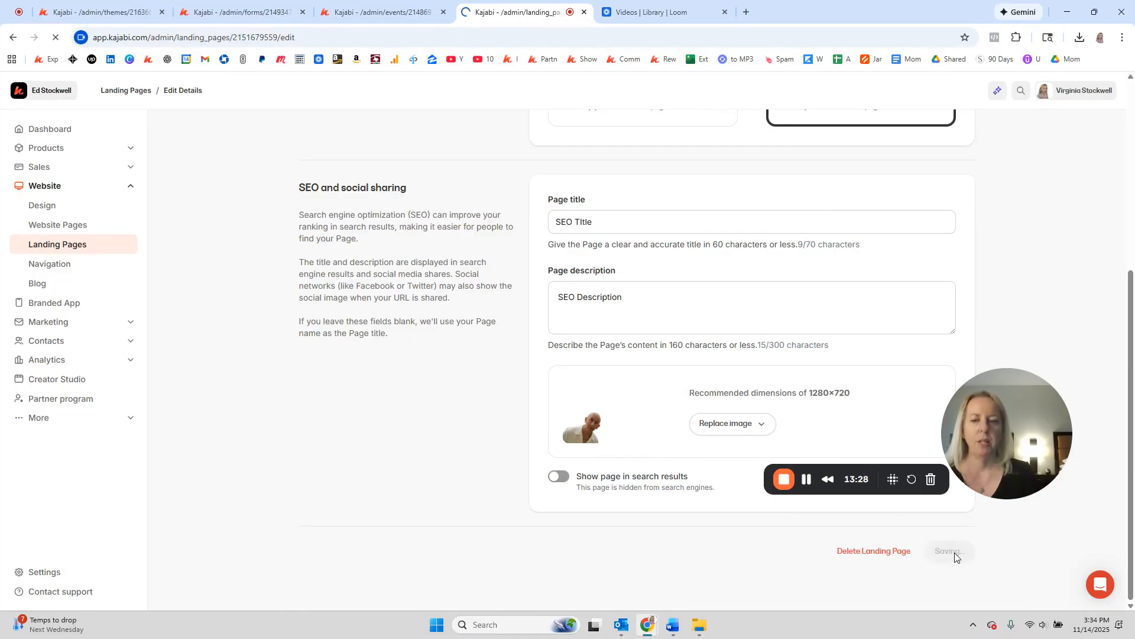
click(142, 96)
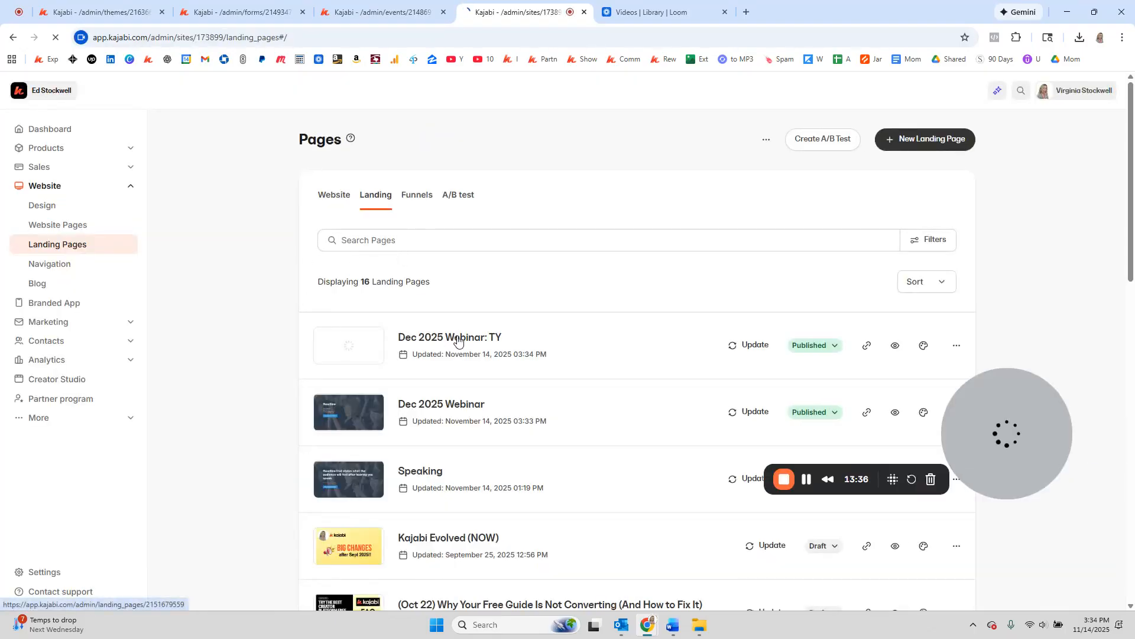
Step: Open the Dec 2025 Webinar: TY page in the editor and turn off Edit Two Step Popup
click(458, 340)
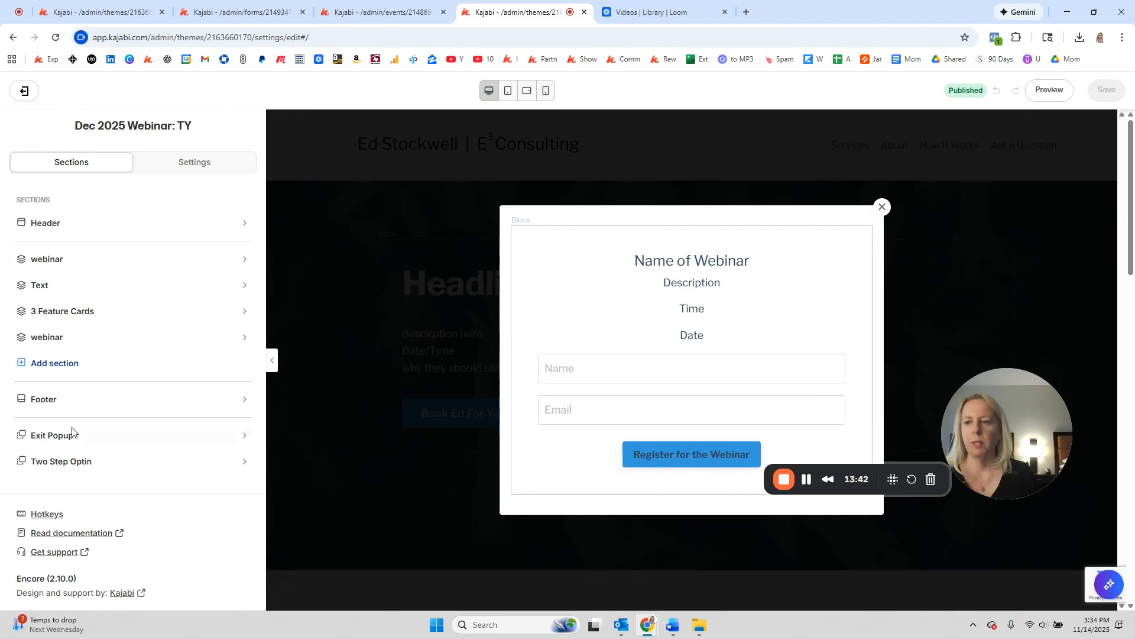
click(52, 461)
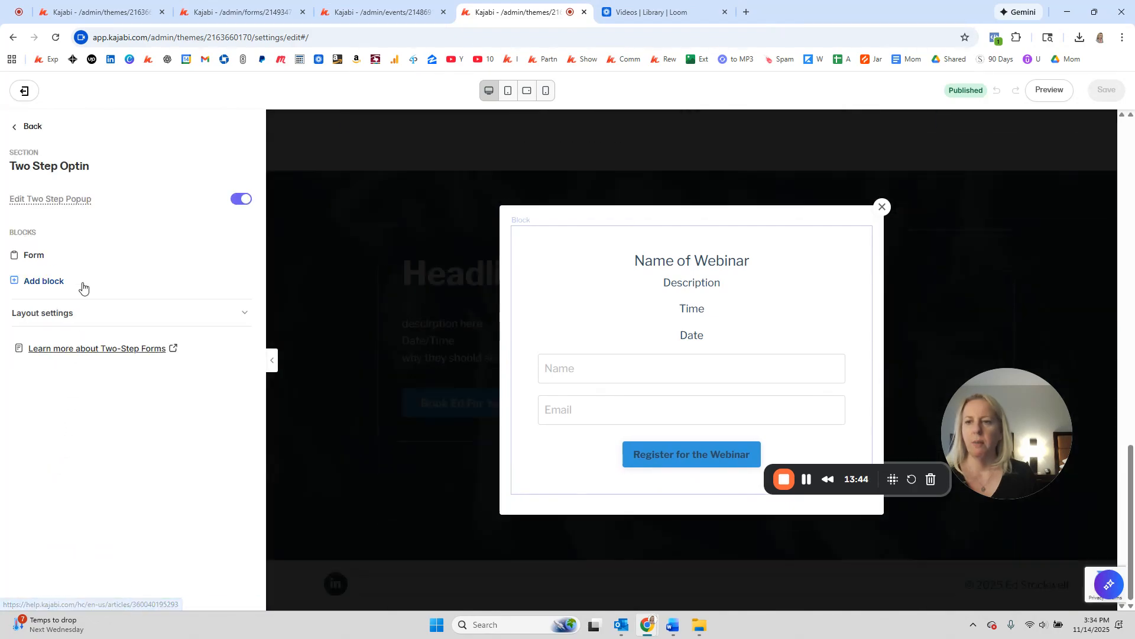
click(245, 200)
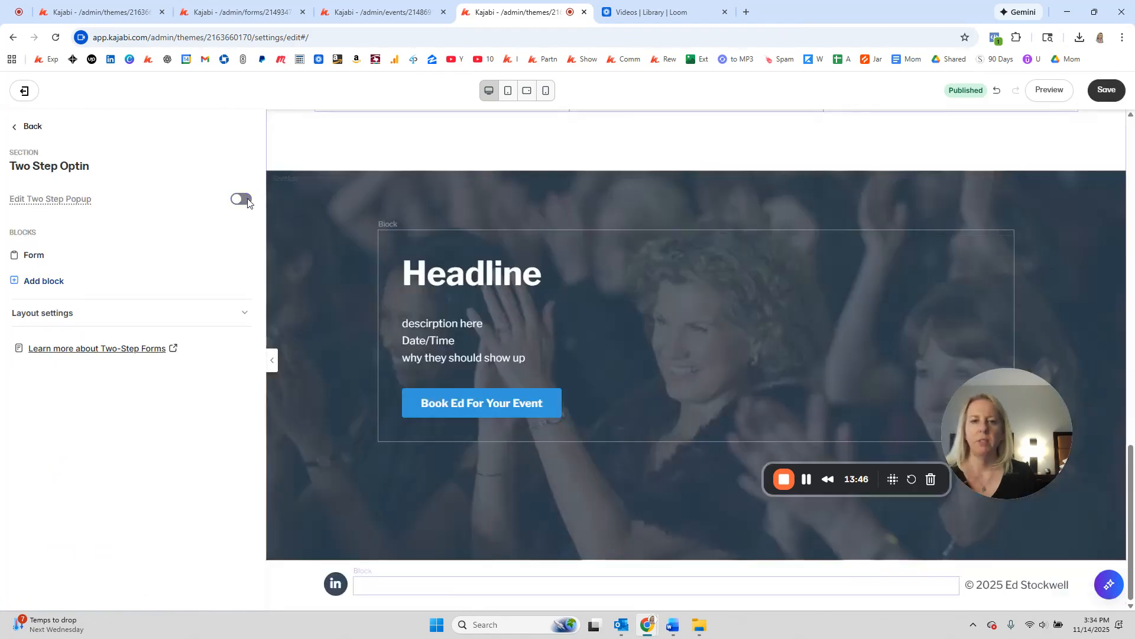
click(33, 127)
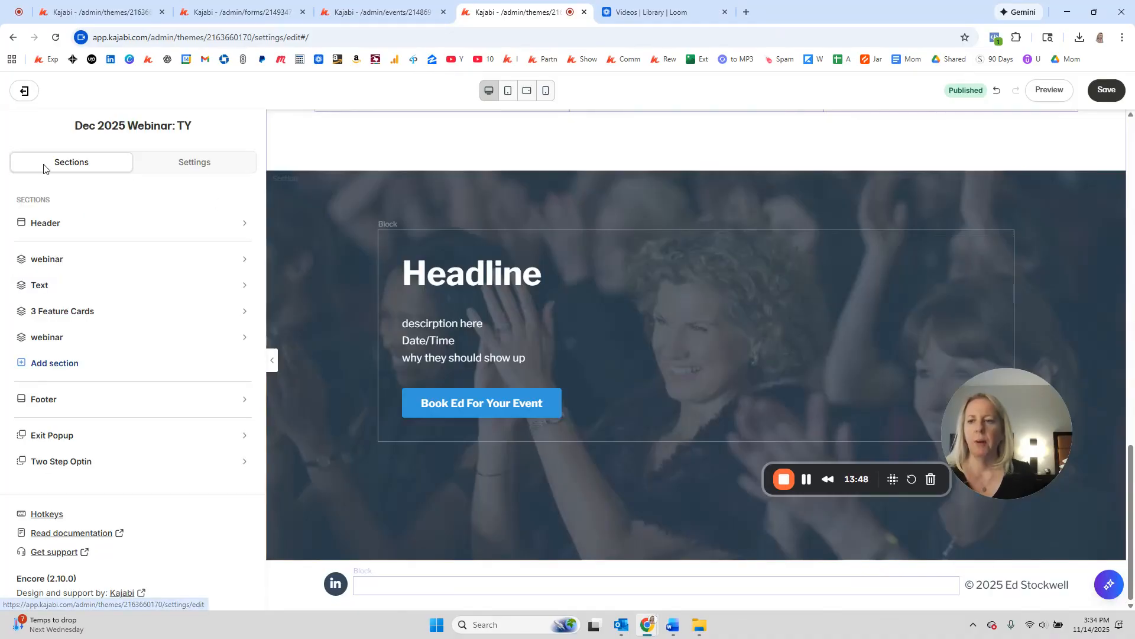
Step: Remove the second webinar, 3 Feature Cards and Text sections from the page
click(313, 294)
scroll(111, 431, down, 2)
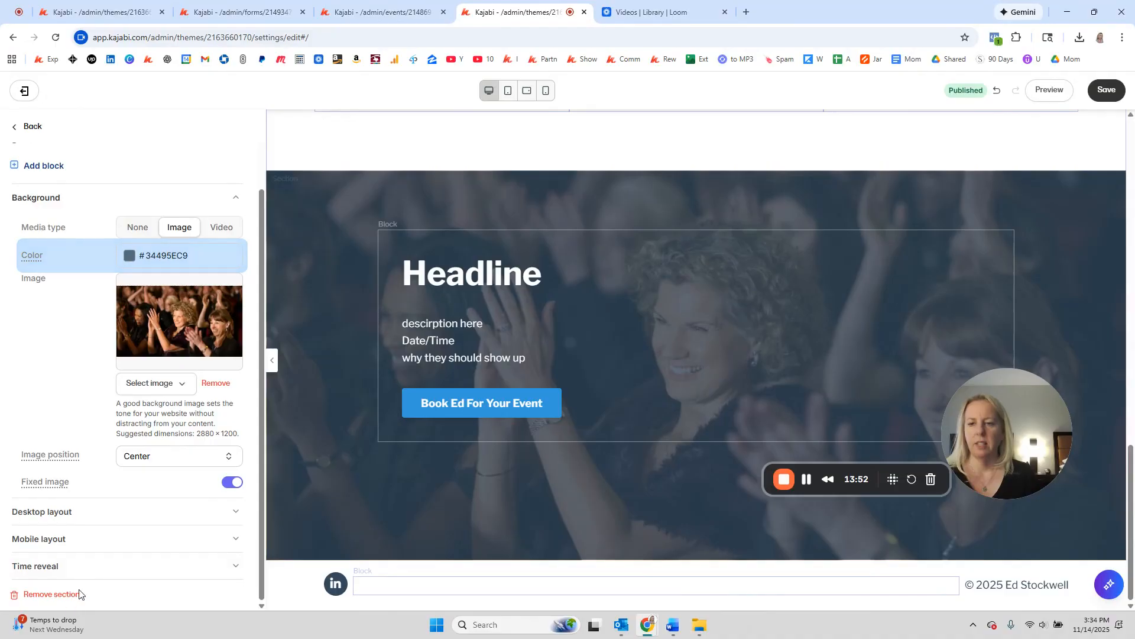
click(66, 595)
click(331, 221)
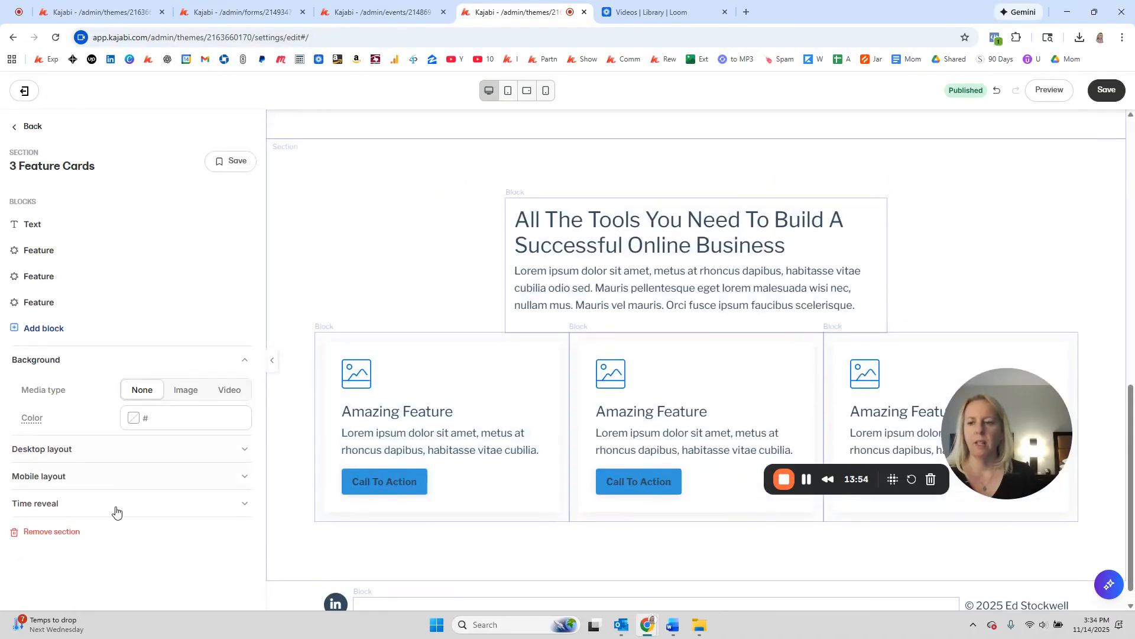
click(46, 532)
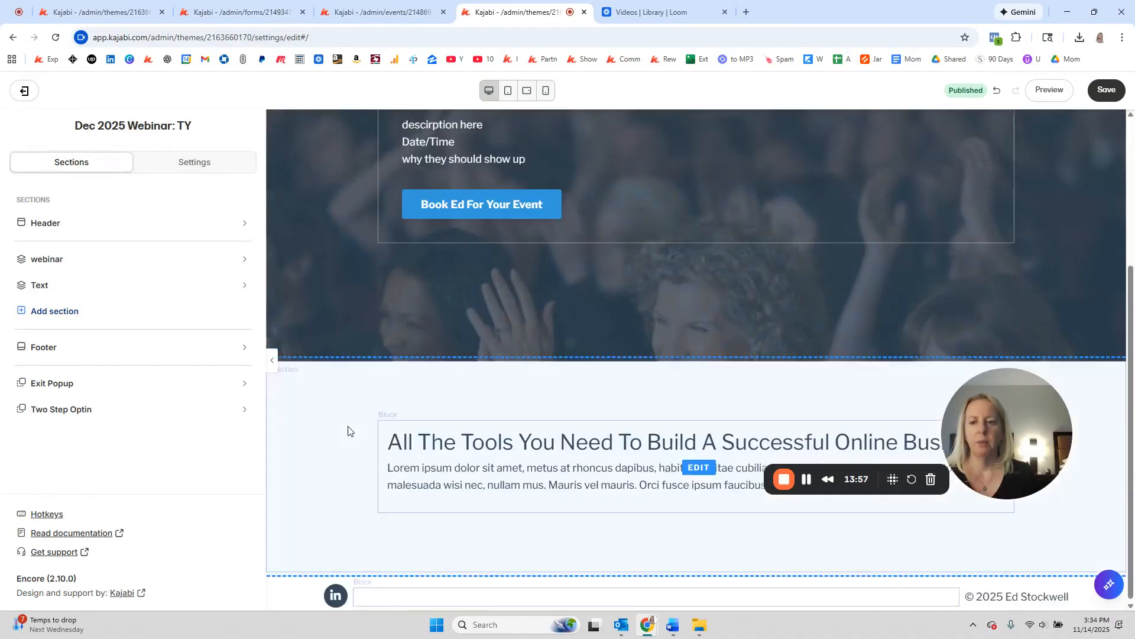
click(349, 432)
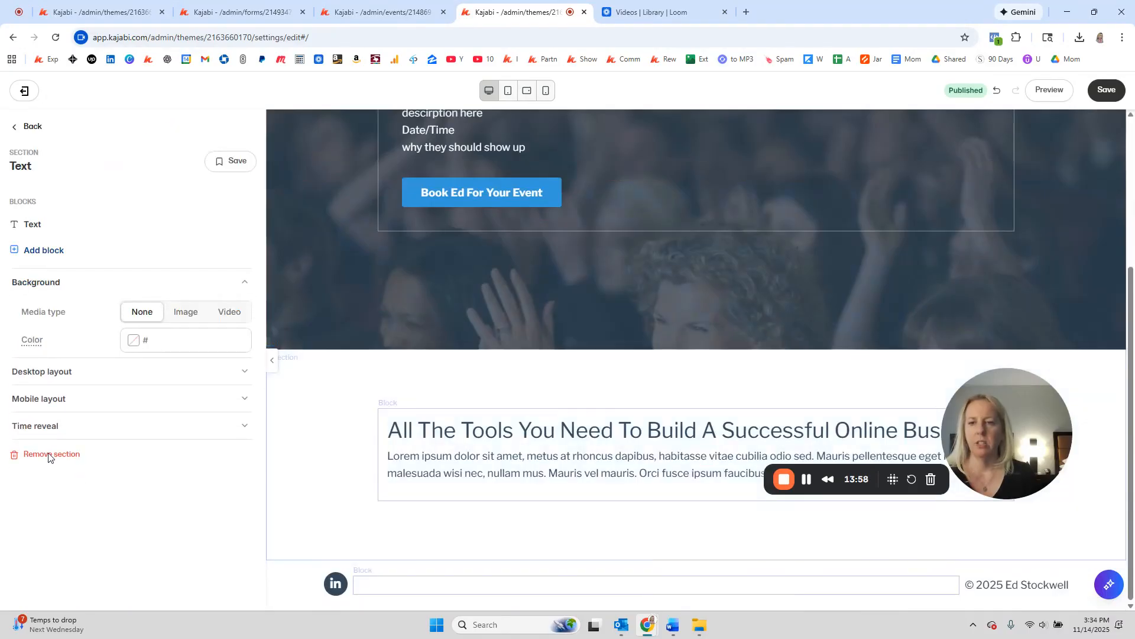
click(45, 455)
Step: Change the hero headline to 'Thank You!'
click(549, 339)
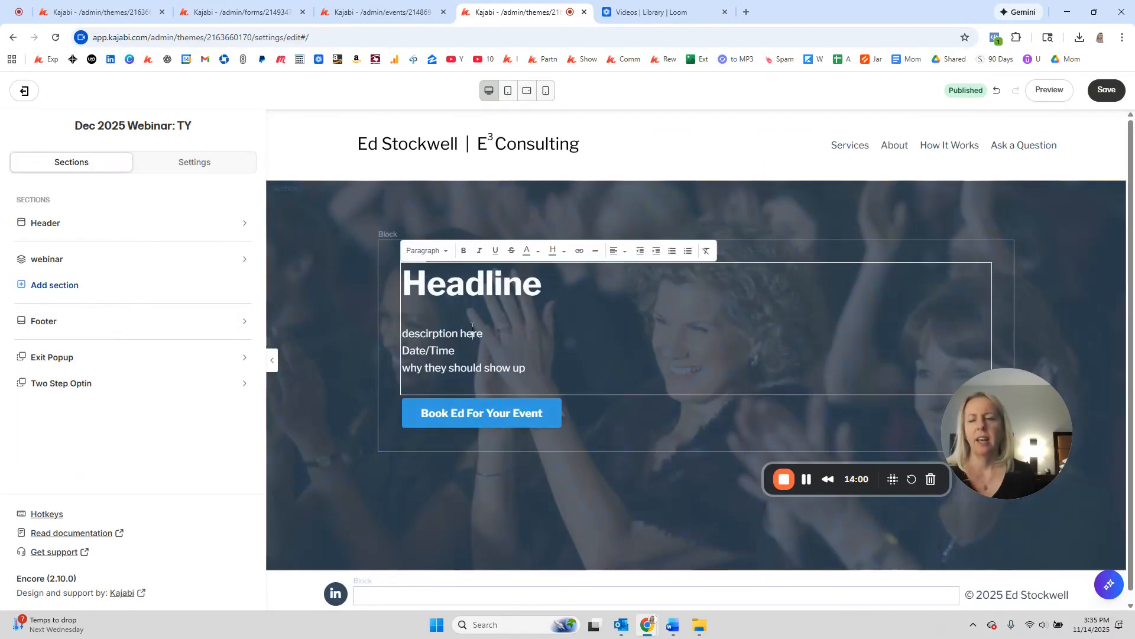
drag(219, 343, 18, 339)
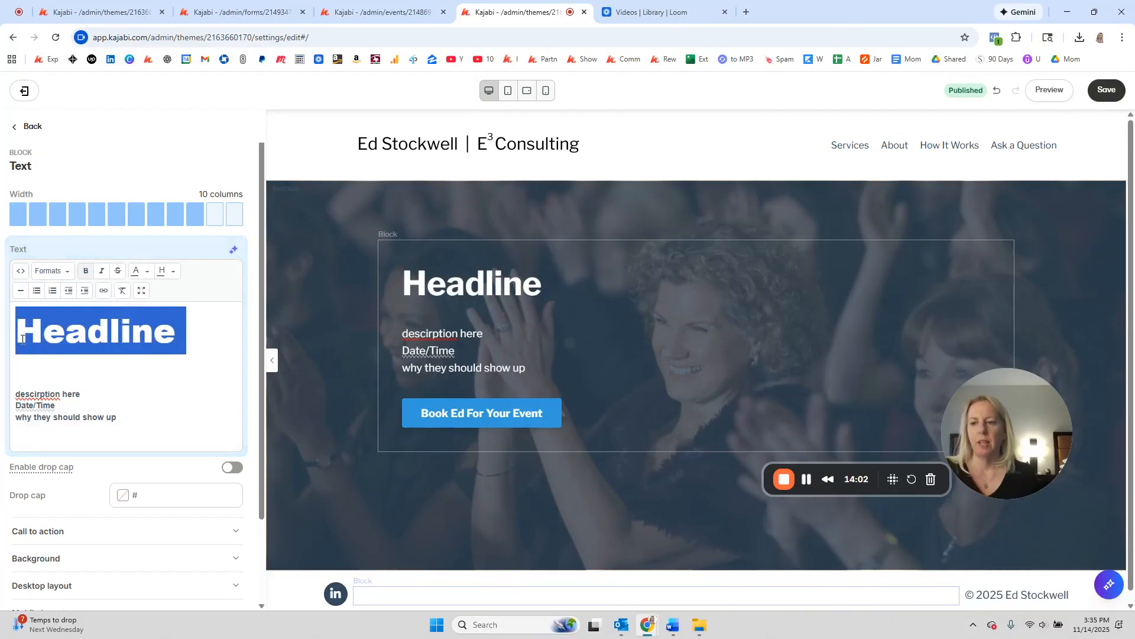
text(Thank You!)
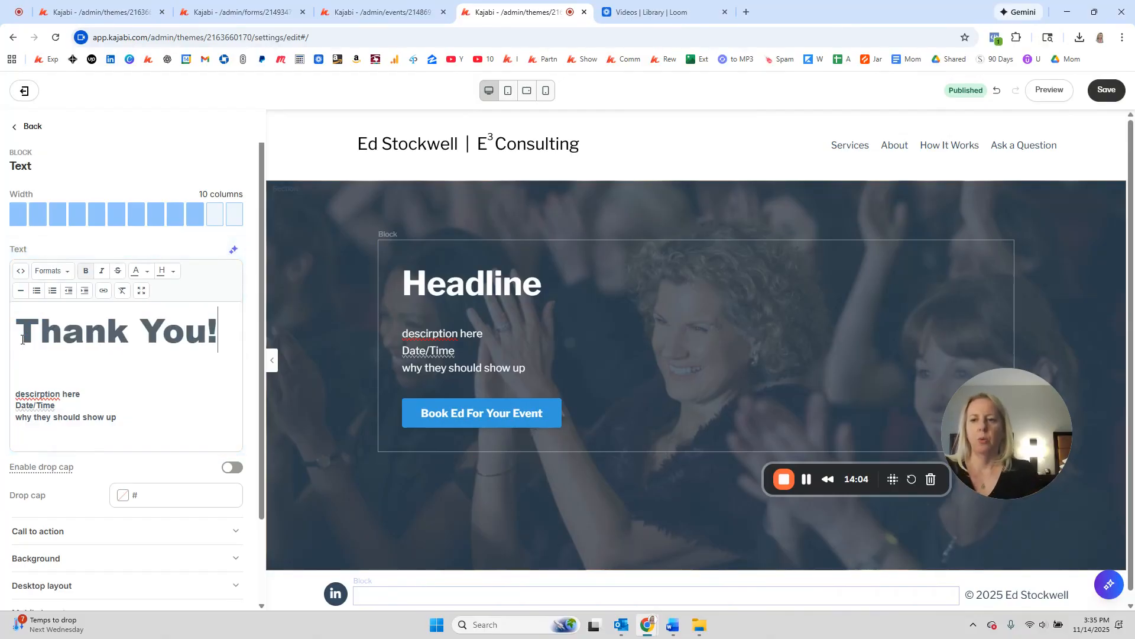
Step: Replace the placeholder lines with a registration-confirmed message mentioning the confirmation email and spam folder
drag(117, 418, 3, 394)
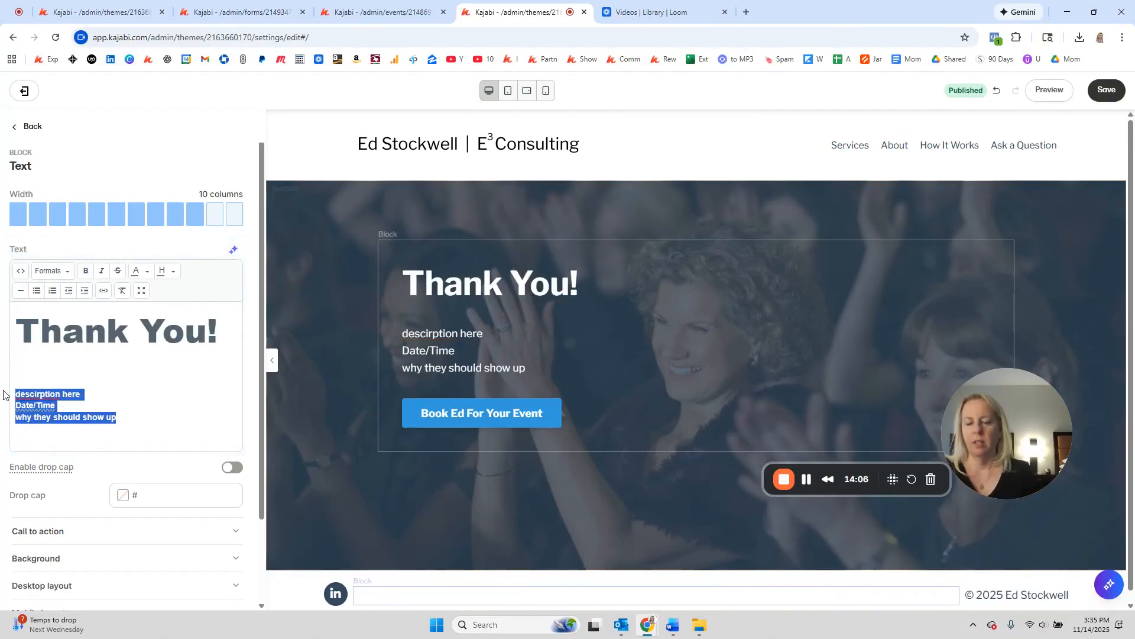
text(Your registeration is)
key(BackSpace)
key(BackSpace)
key(BackSpace)
key(BackSpace)
key(BackSpace)
key(BackSpace)
key(BackSpace)
key(BackSpace)
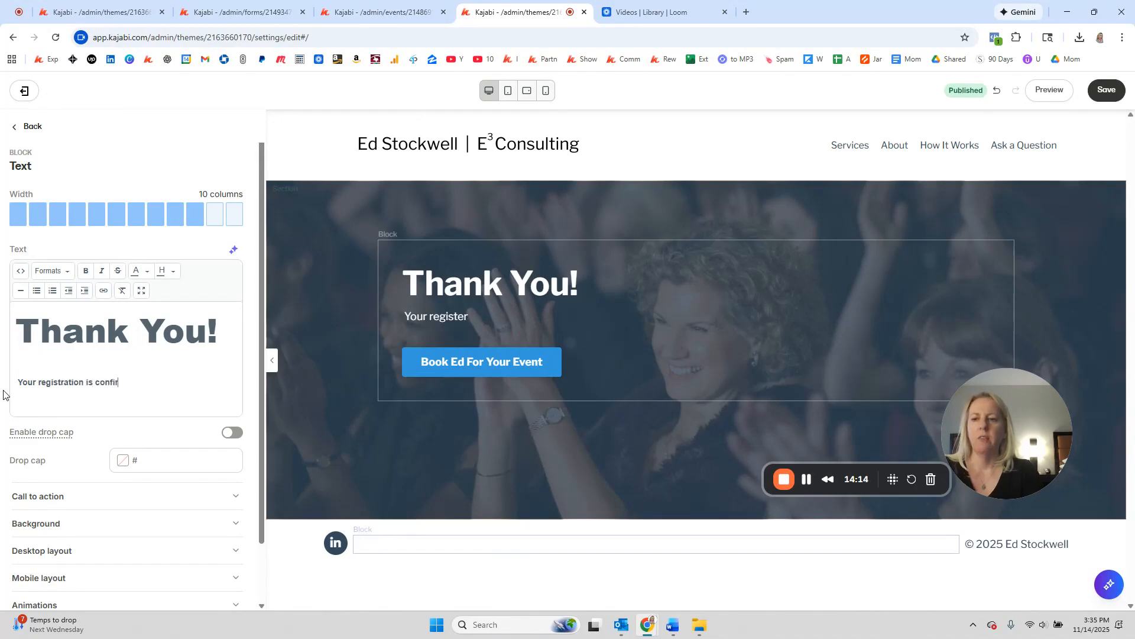
text(I just)
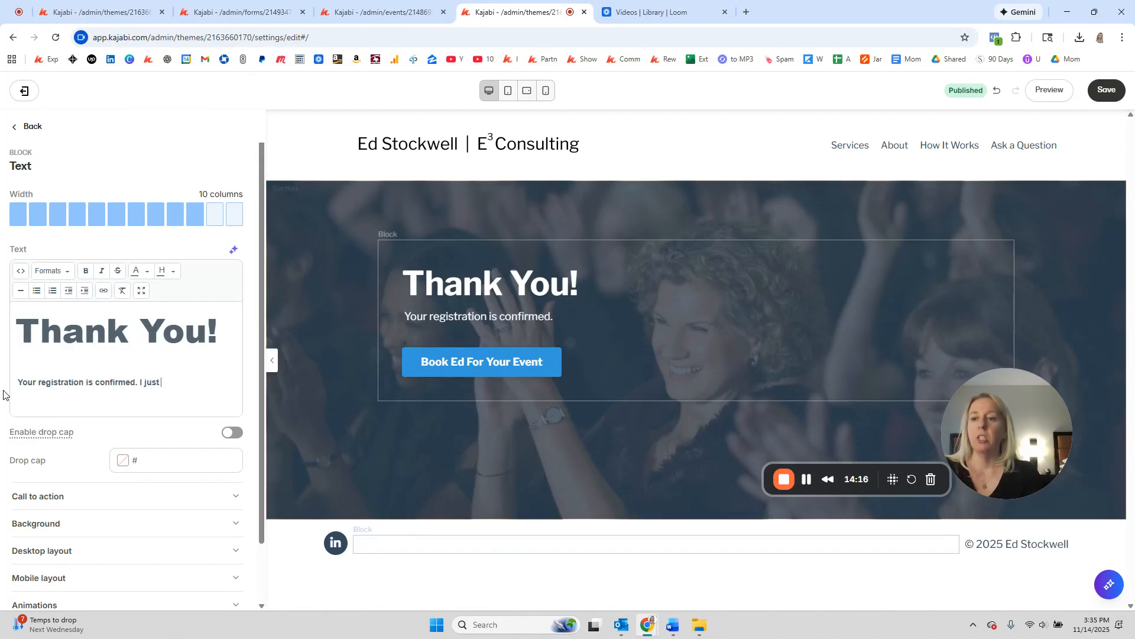
key(BackSpace)
key(BackSpace)
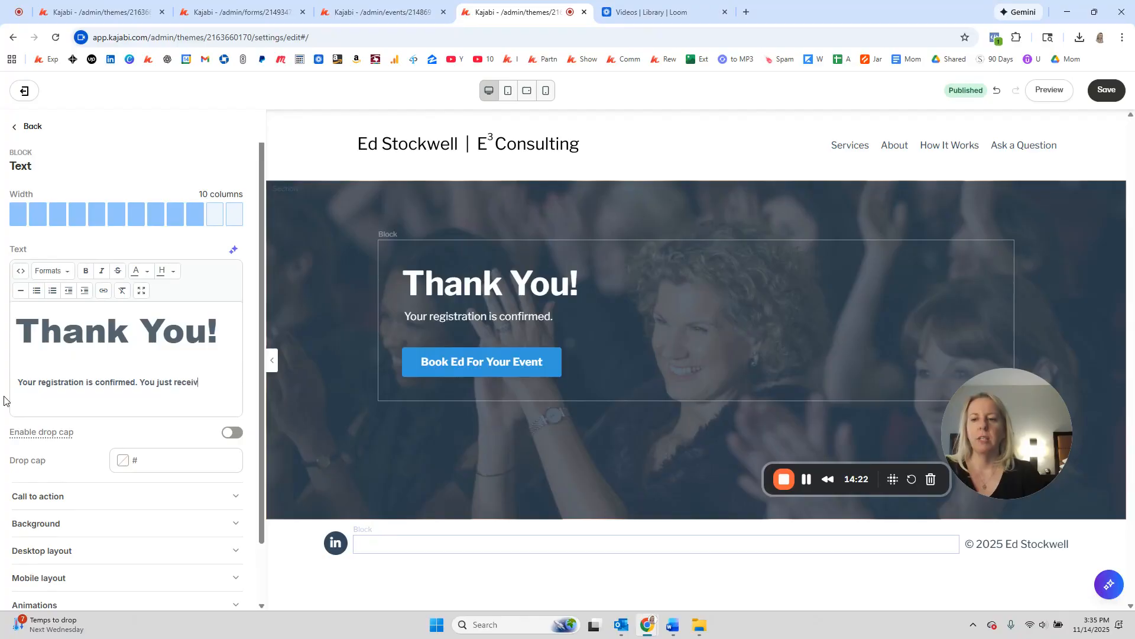
text(an email confirmation with furthe)
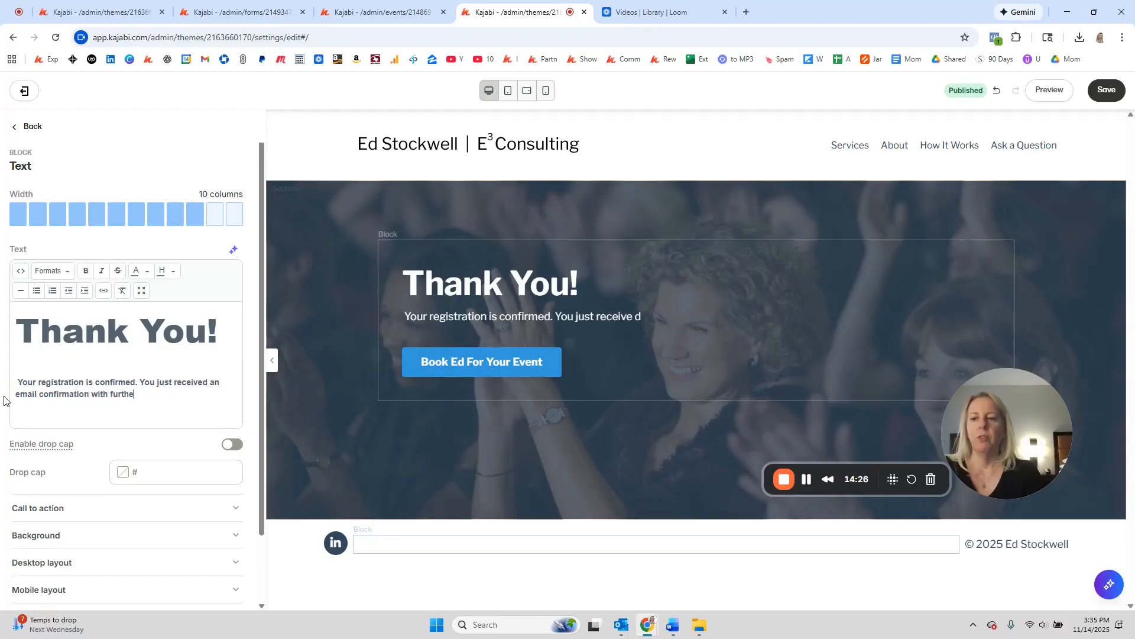
text(r instructions.)
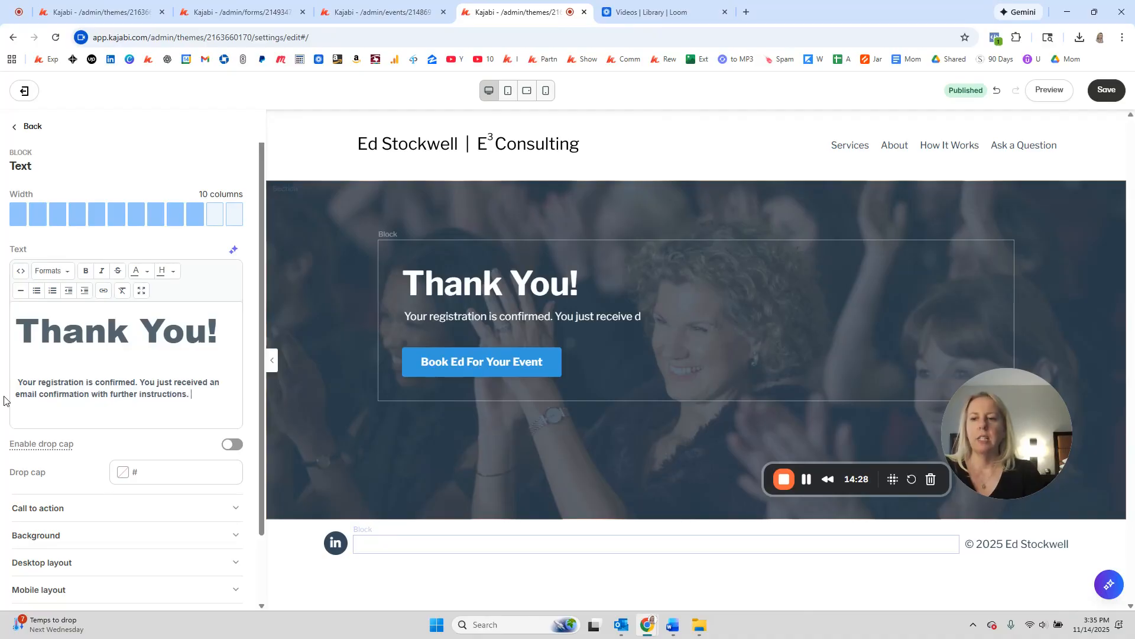
text( If that email doesn't arrive soon, be sure to check your spam)
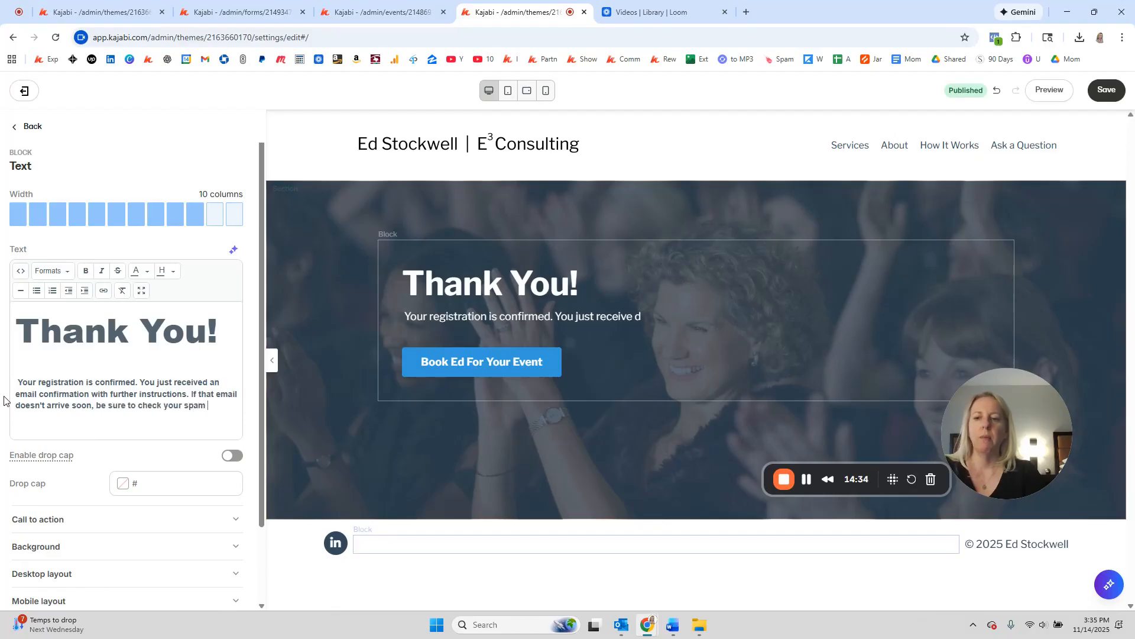
text( or promotions folder.)
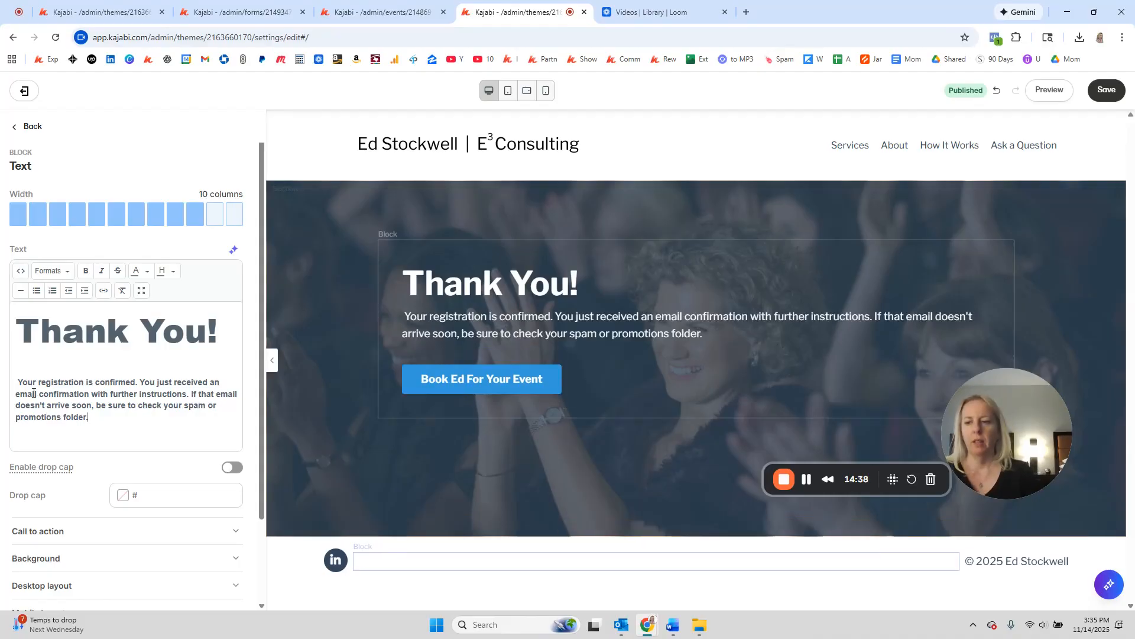
scroll(107, 392, down, 3)
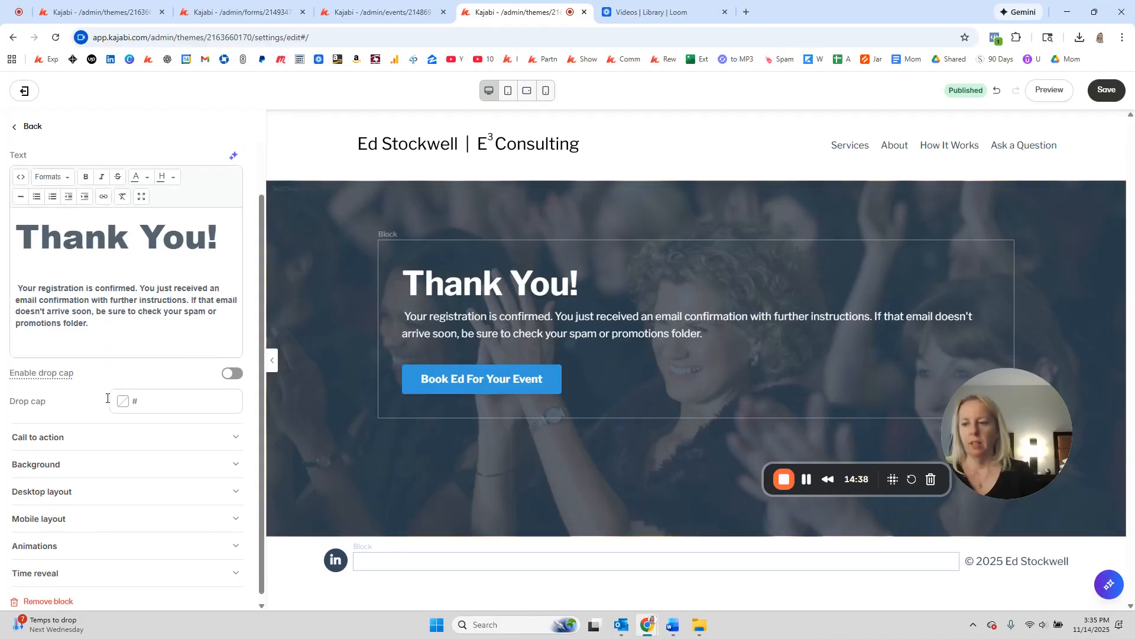
Step: Centre the hero text alignment on both desktop and mobile layouts
click(95, 487)
click(179, 540)
scroll(147, 439, down, 4)
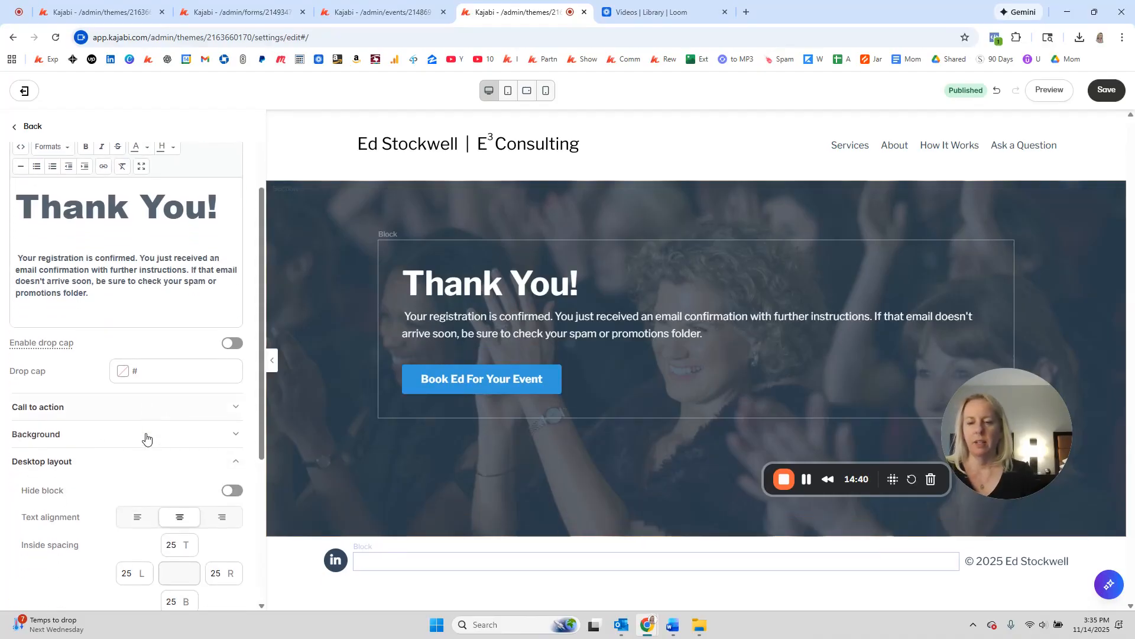
click(89, 513)
click(175, 336)
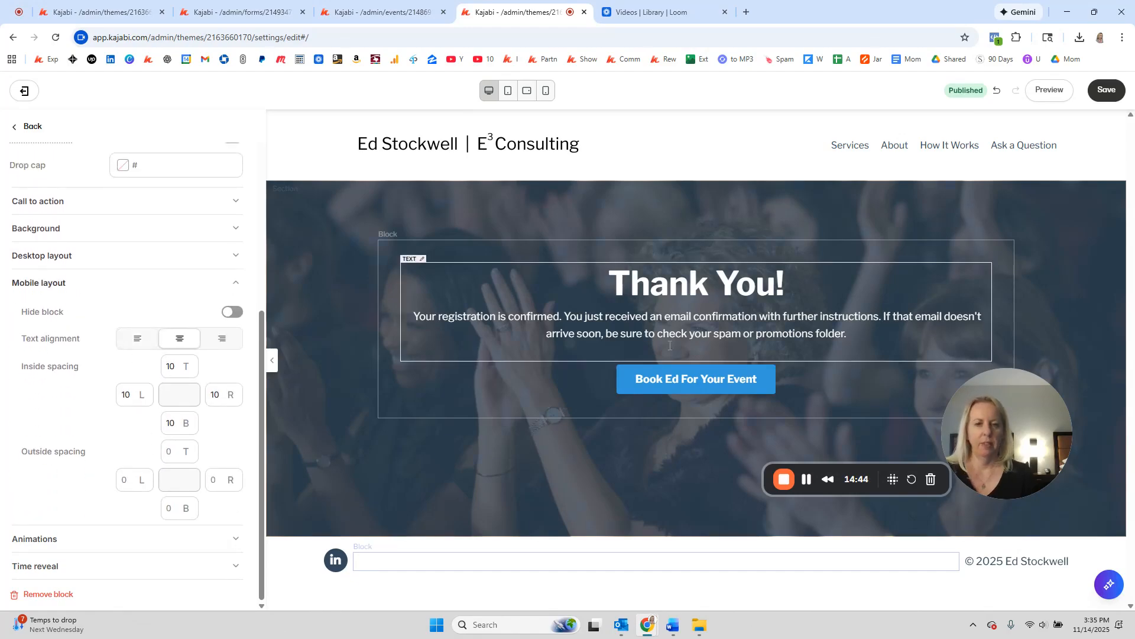
Step: Relabel the button 'Follow Us on Instagram', set it to go to a URL, and save
click(680, 381)
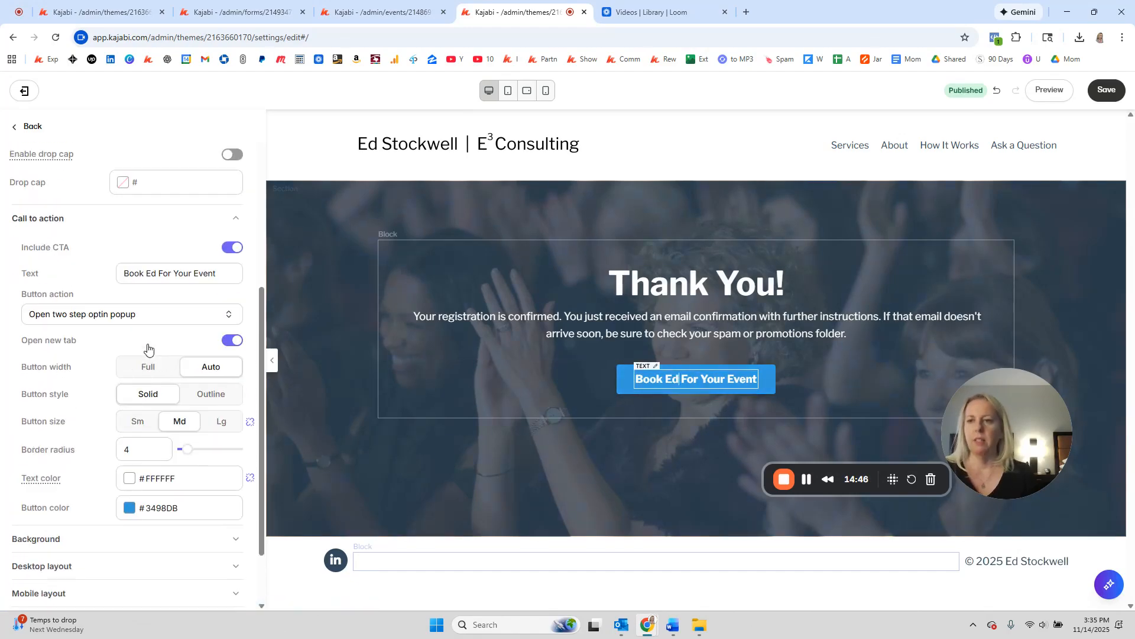
drag(229, 313, 59, 298)
text(Follow Us on Inst)
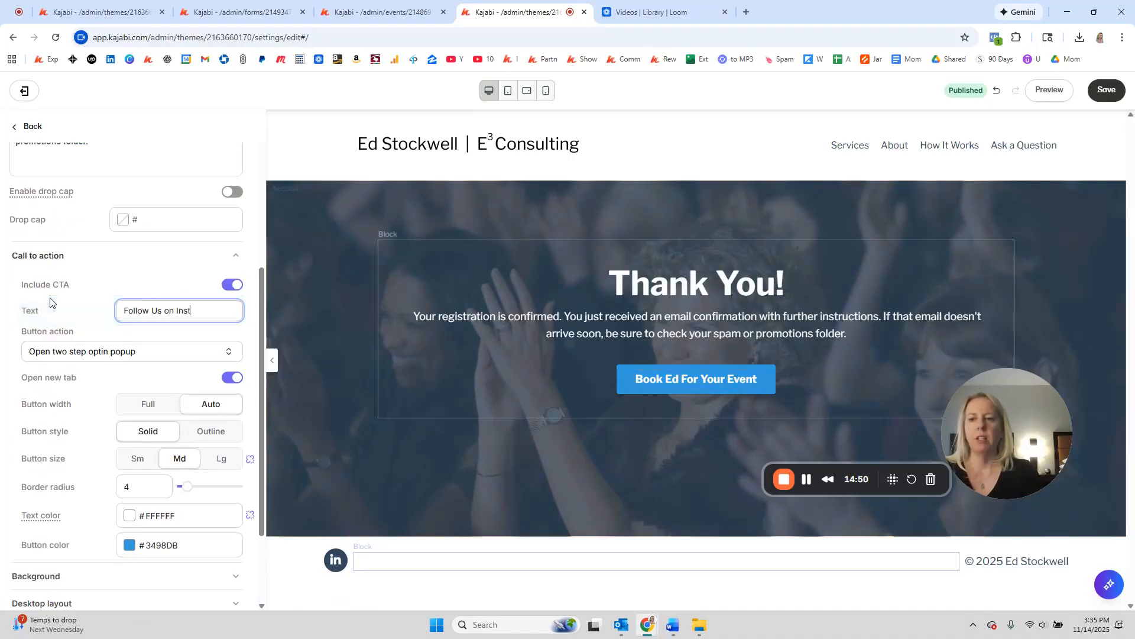
text(agram)
click(88, 350)
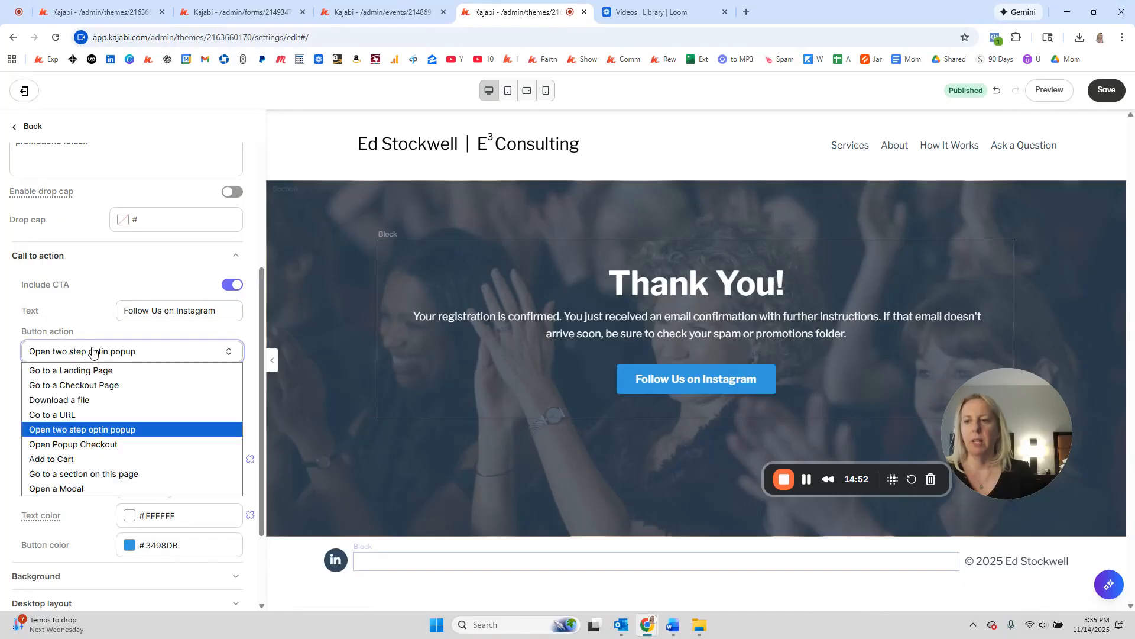
click(86, 411)
click(70, 377)
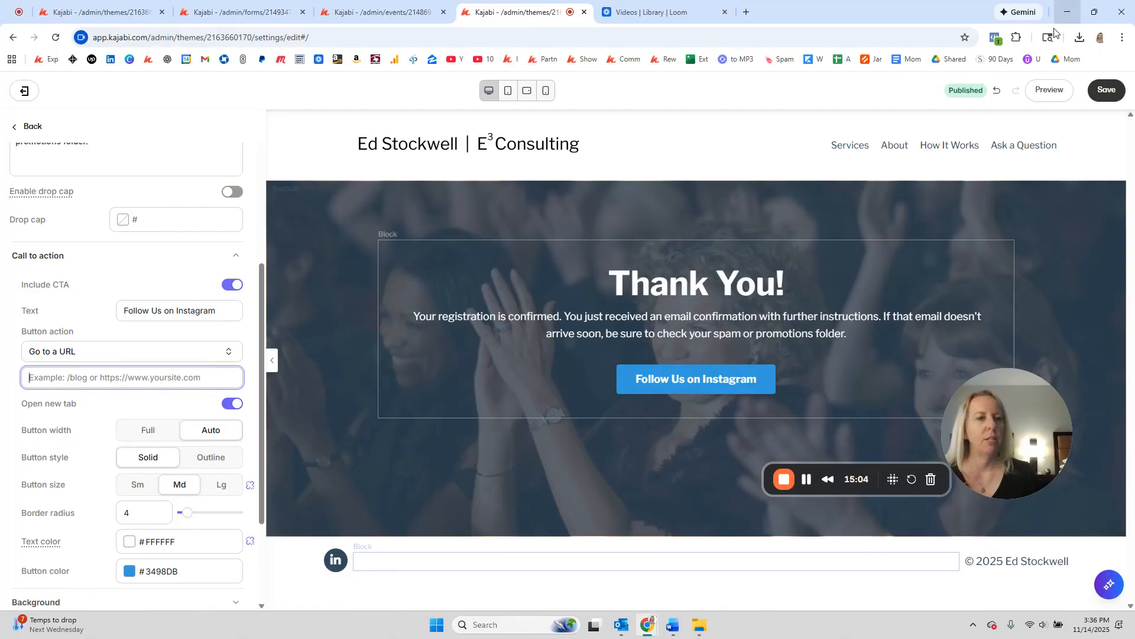
click(1106, 90)
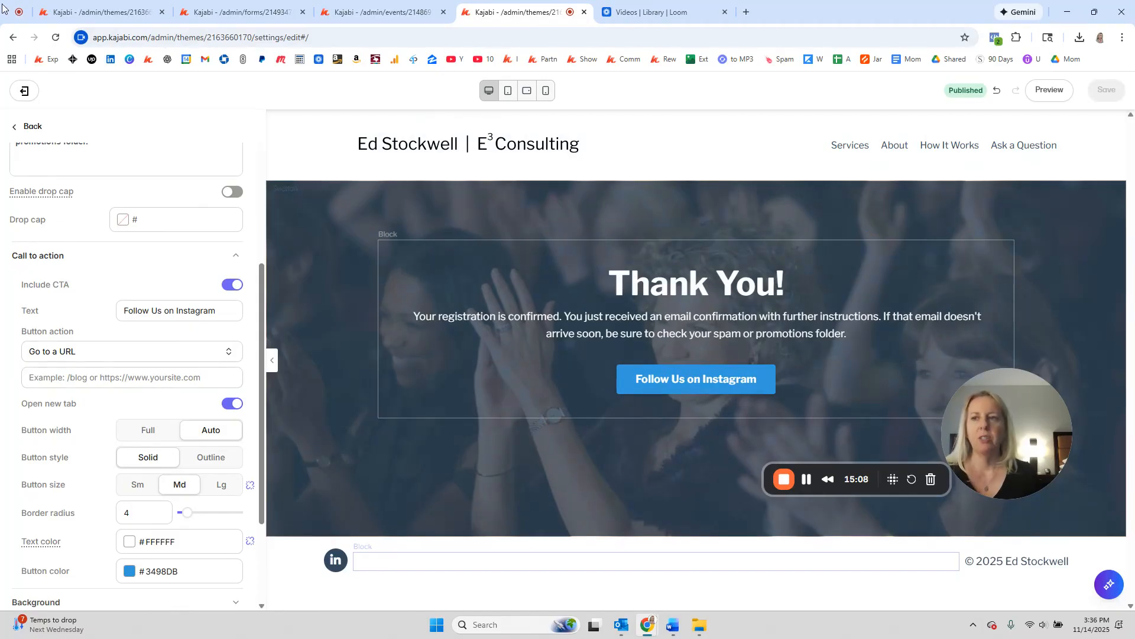
Step: Send the registration popup form to the Dec 2025 Webinar: TY landing page after submission, and save
click(92, 9)
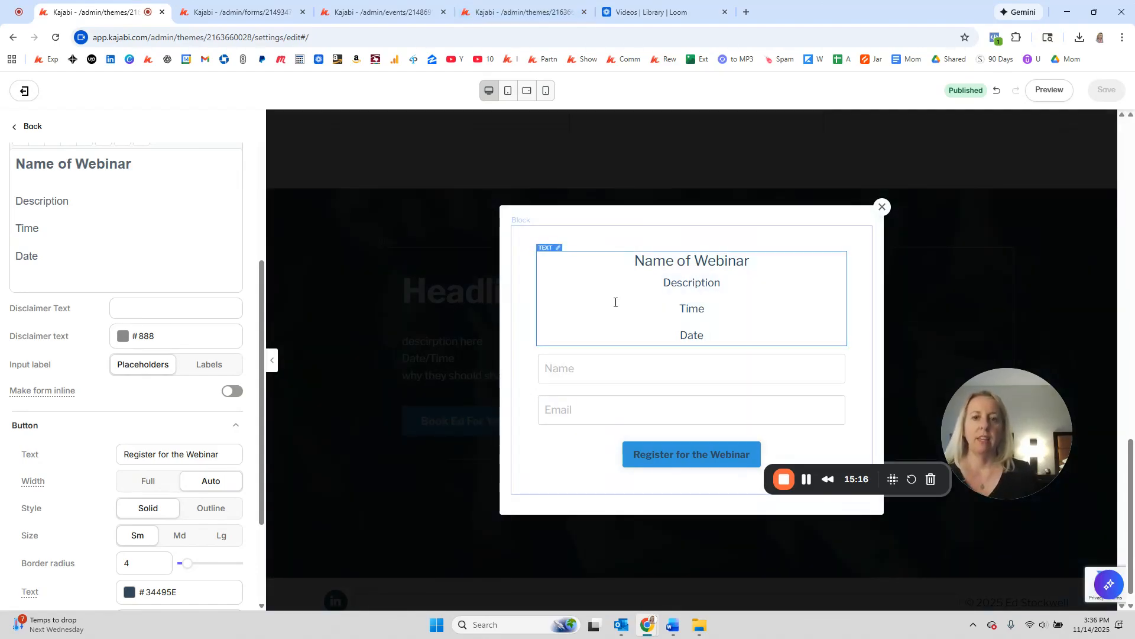
scroll(120, 257, up, 5)
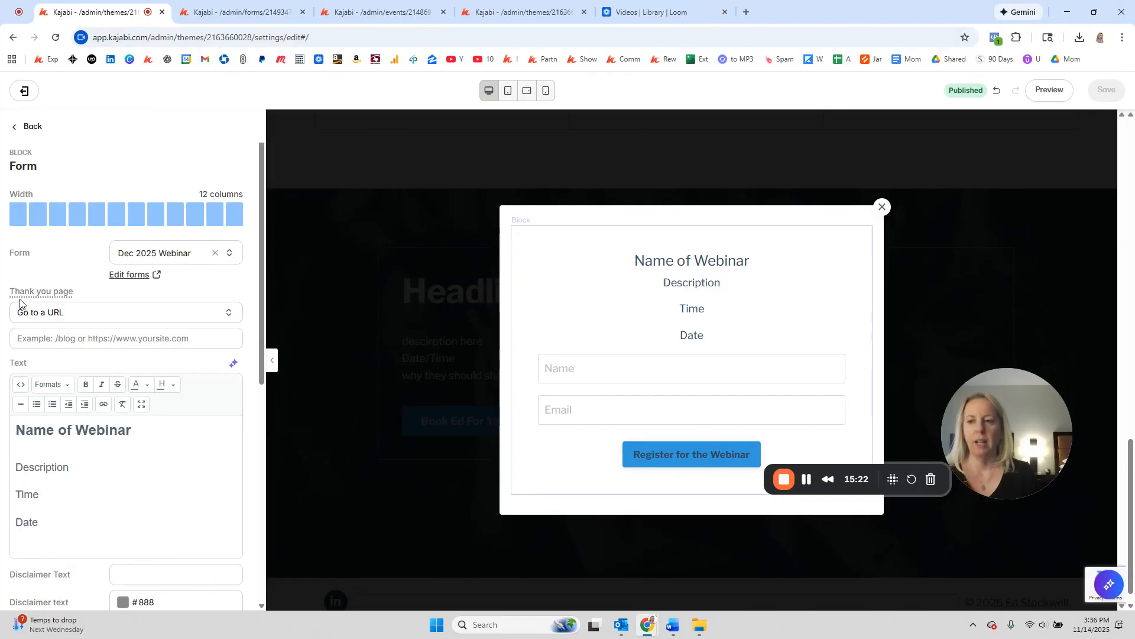
click(77, 317)
click(82, 331)
click(79, 343)
click(70, 391)
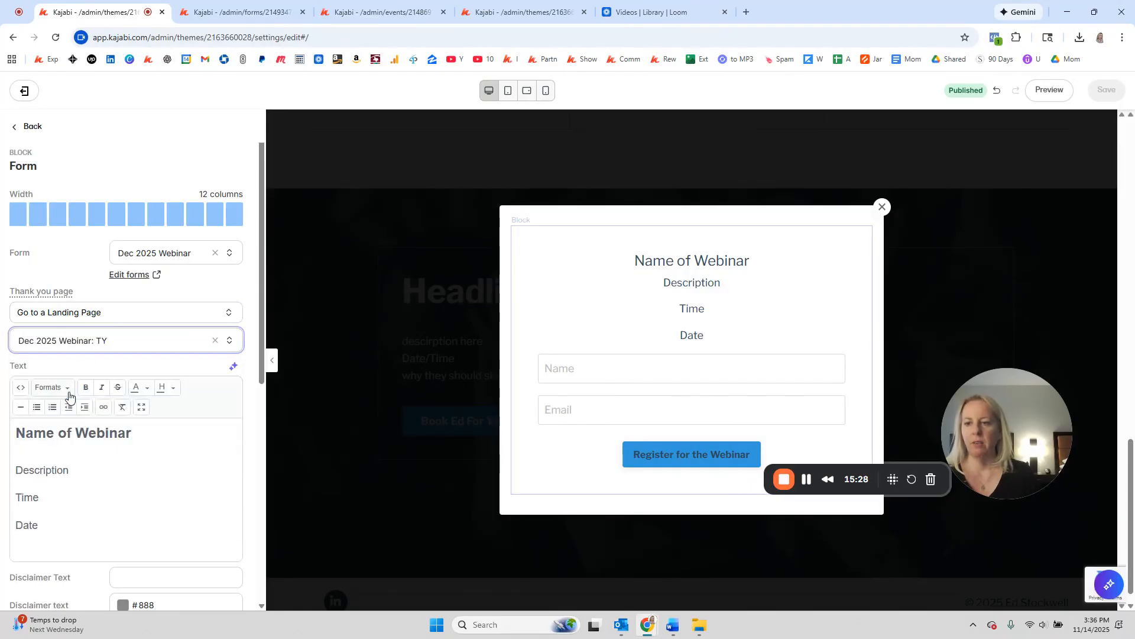
click(1103, 92)
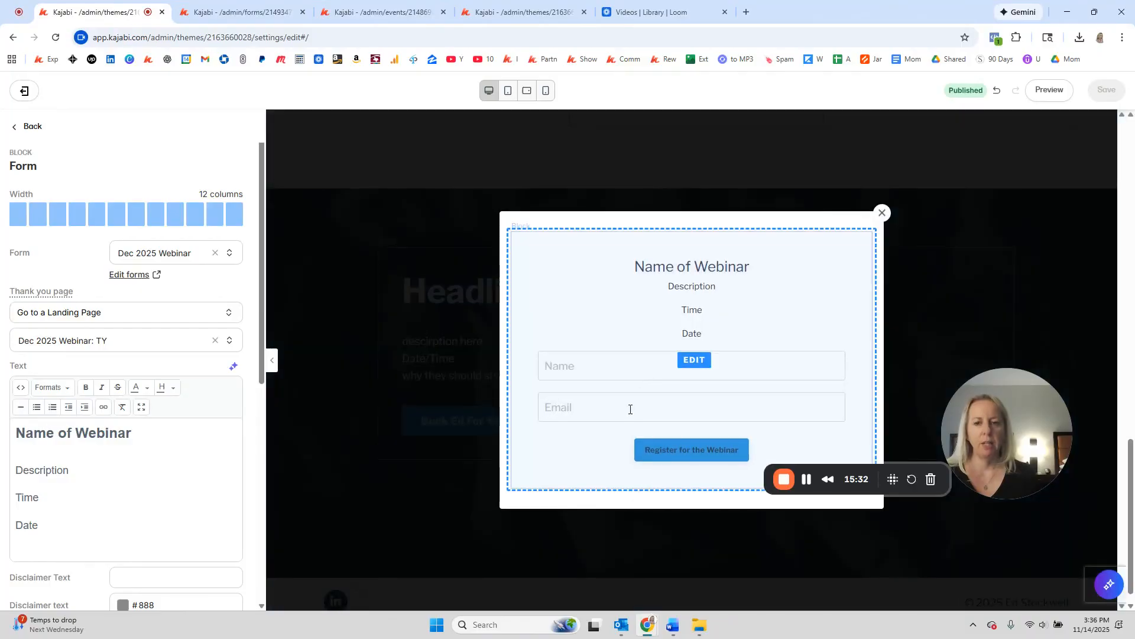
click(215, 11)
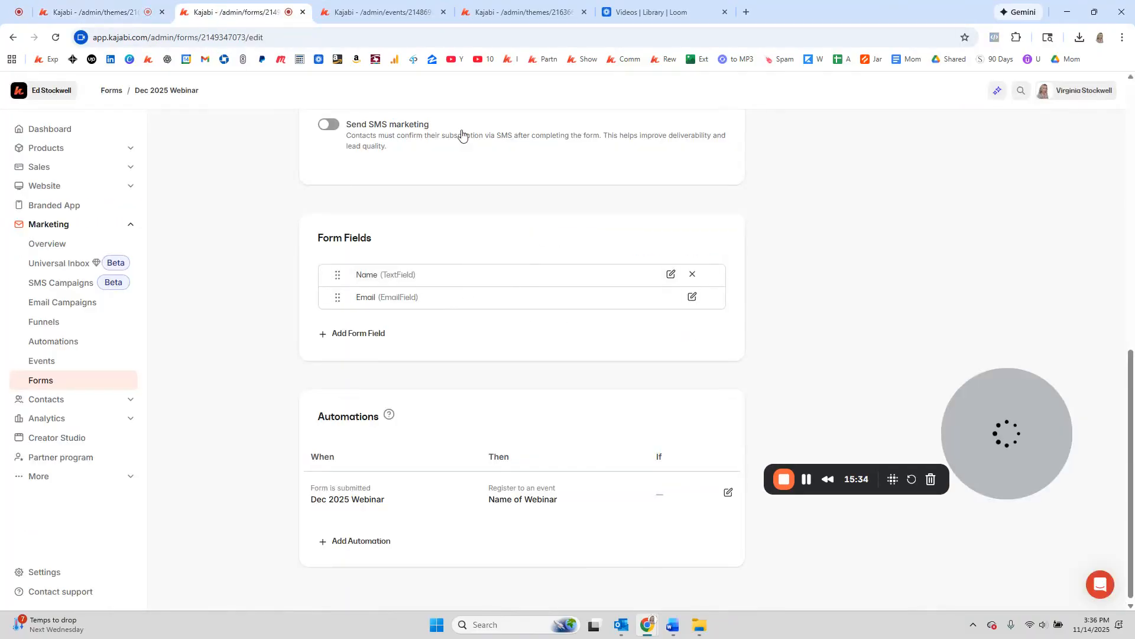
Step: Move between the editor tabs to reach the Dec 2025 Webinar form's fields and Automations
scroll(355, 207, up, 8)
scroll(455, 236, down, 8)
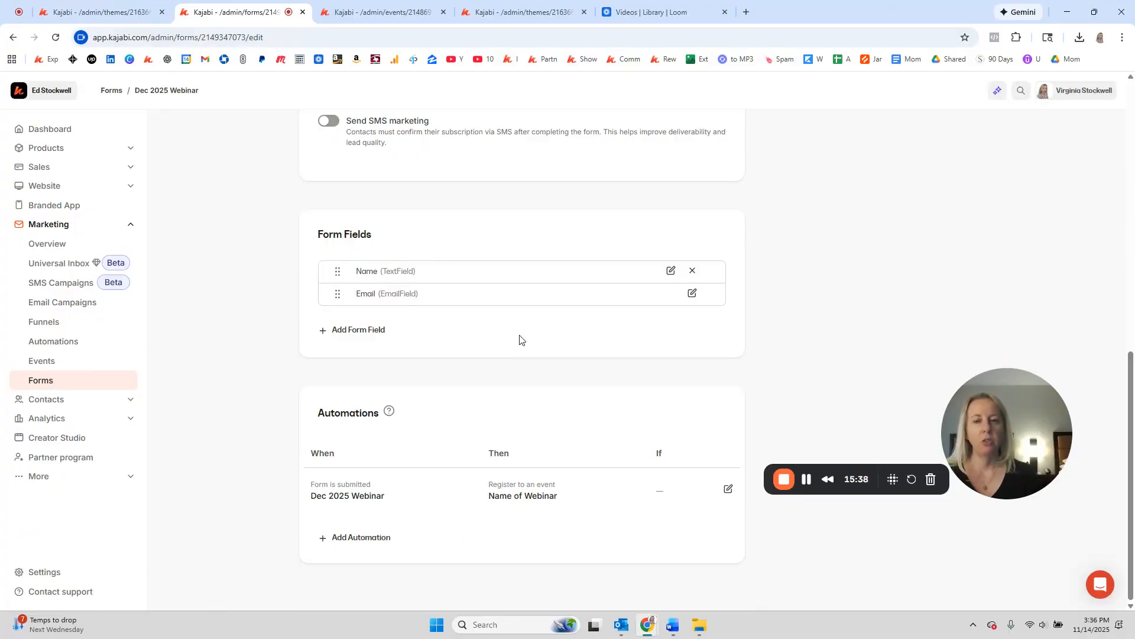
click(377, 11)
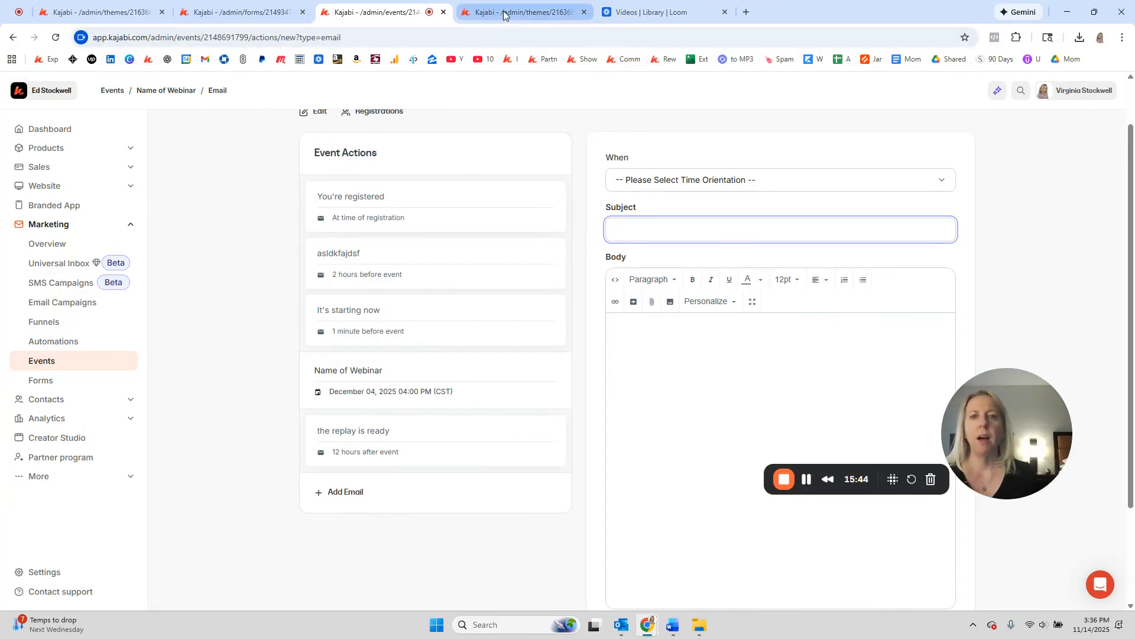
click(127, 17)
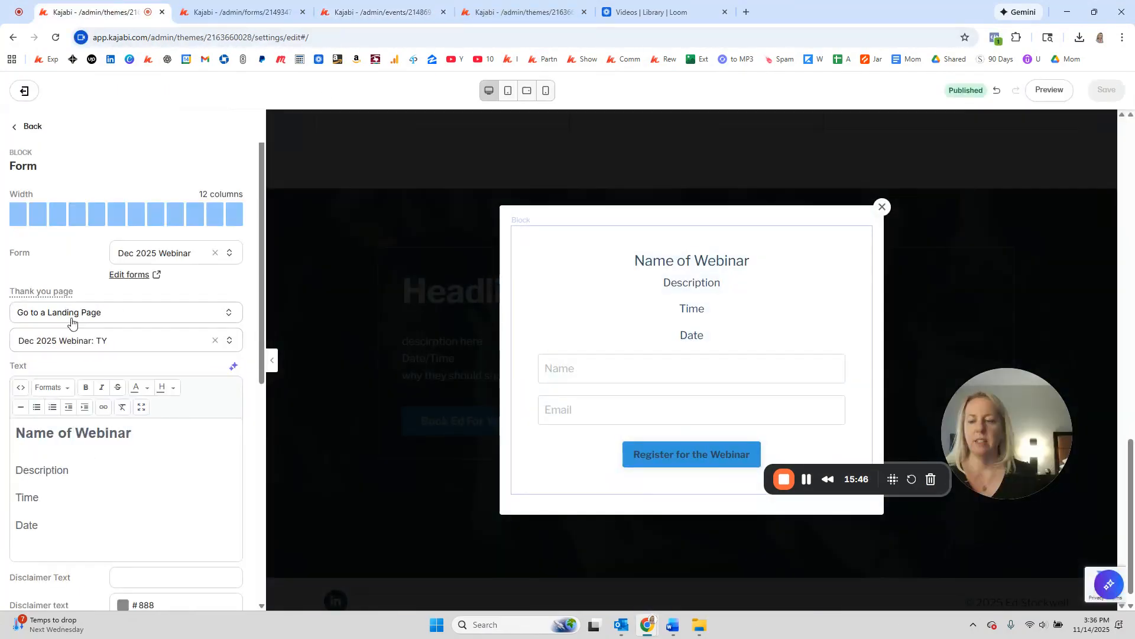
click(514, 12)
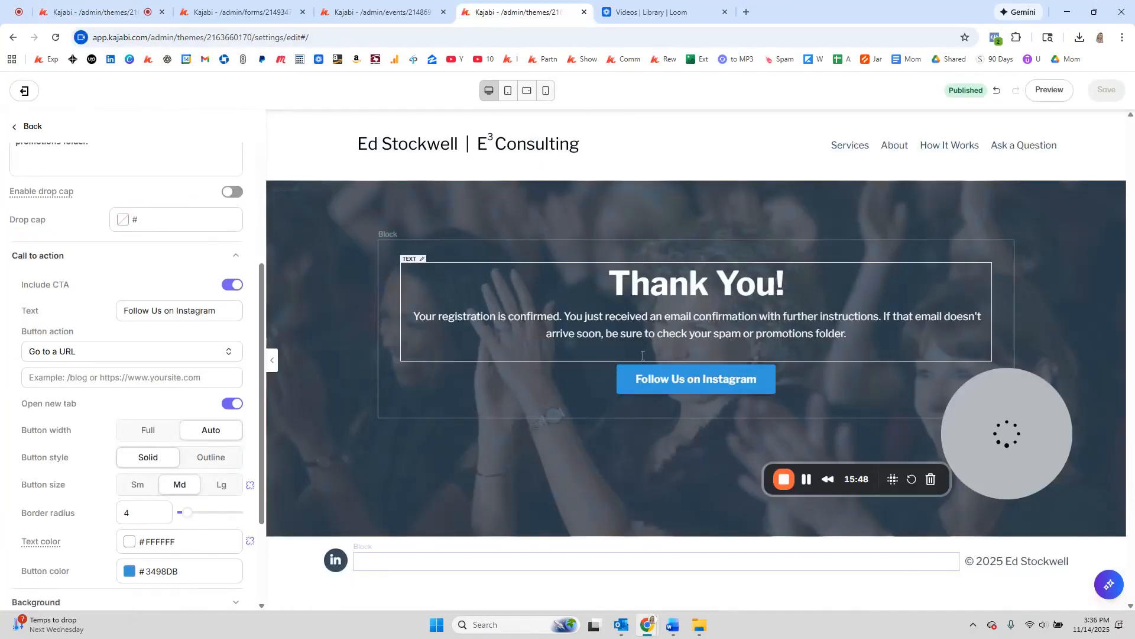
click(247, 13)
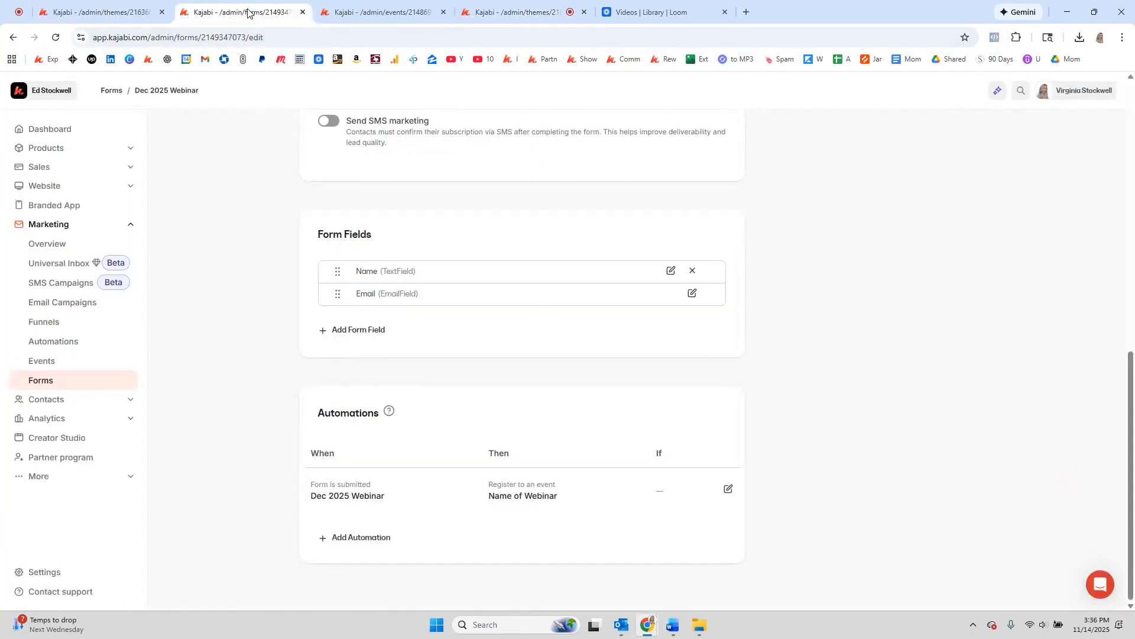
Step: Add a form automation that tags submitters with a newly created 'Dec 2025 Webinar' tag, and save it
click(373, 539)
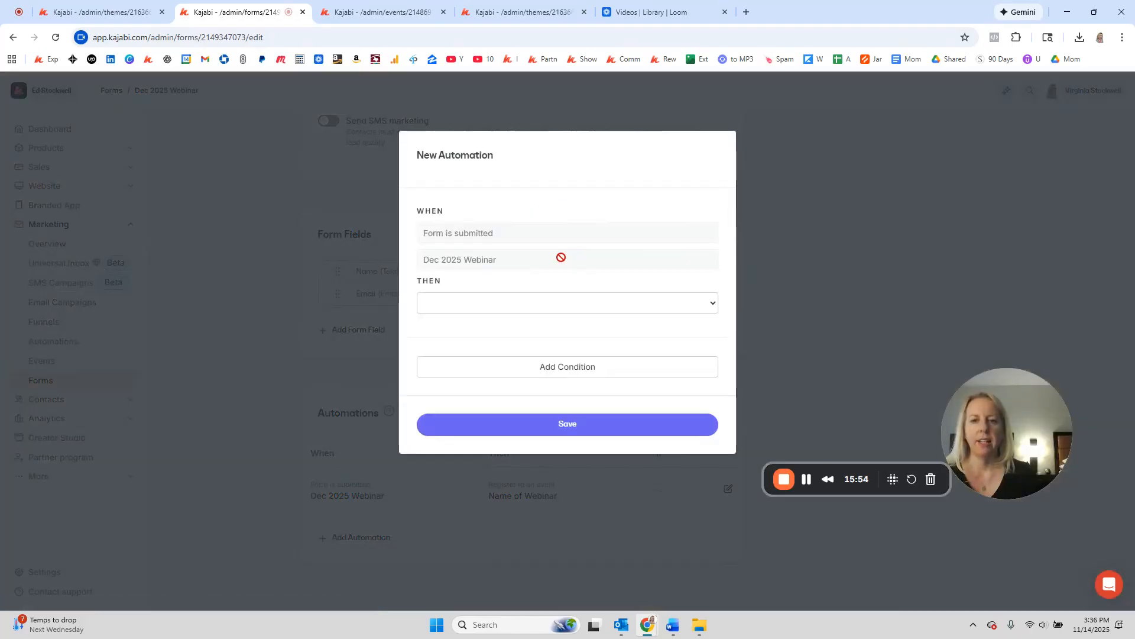
click(467, 305)
click(464, 505)
click(460, 330)
text(Dec)
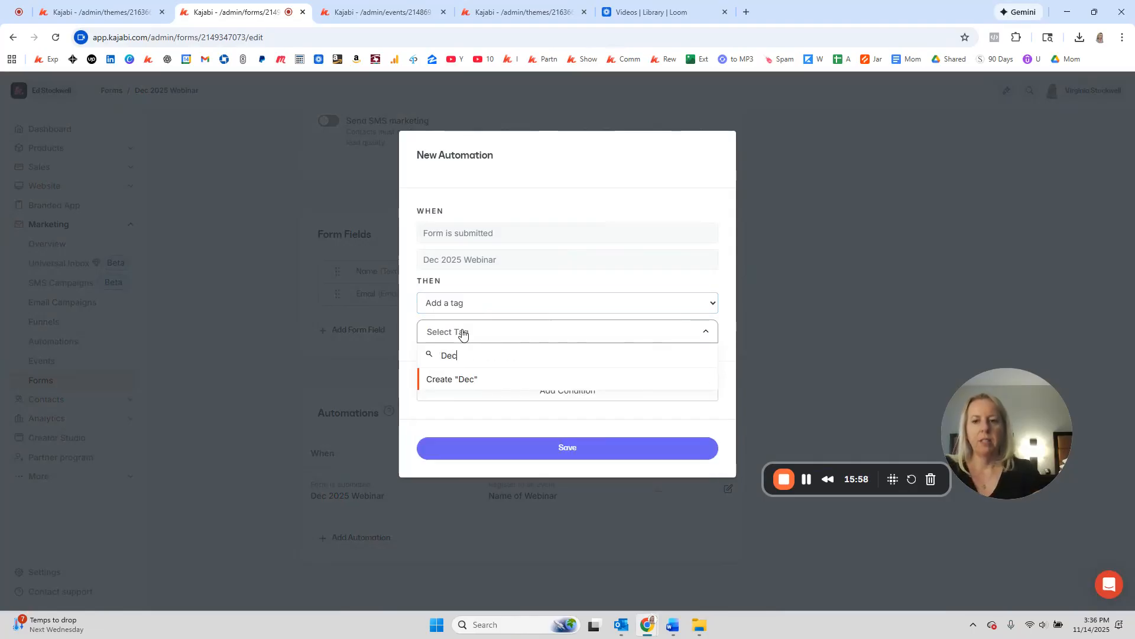
text( 2025 Webinar)
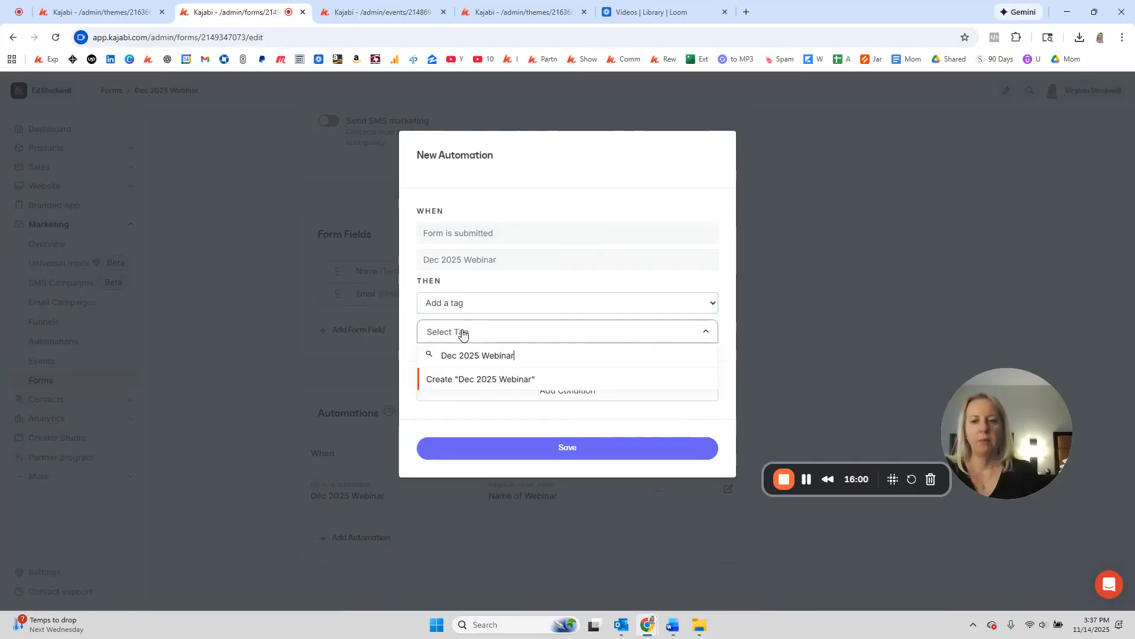
click(441, 382)
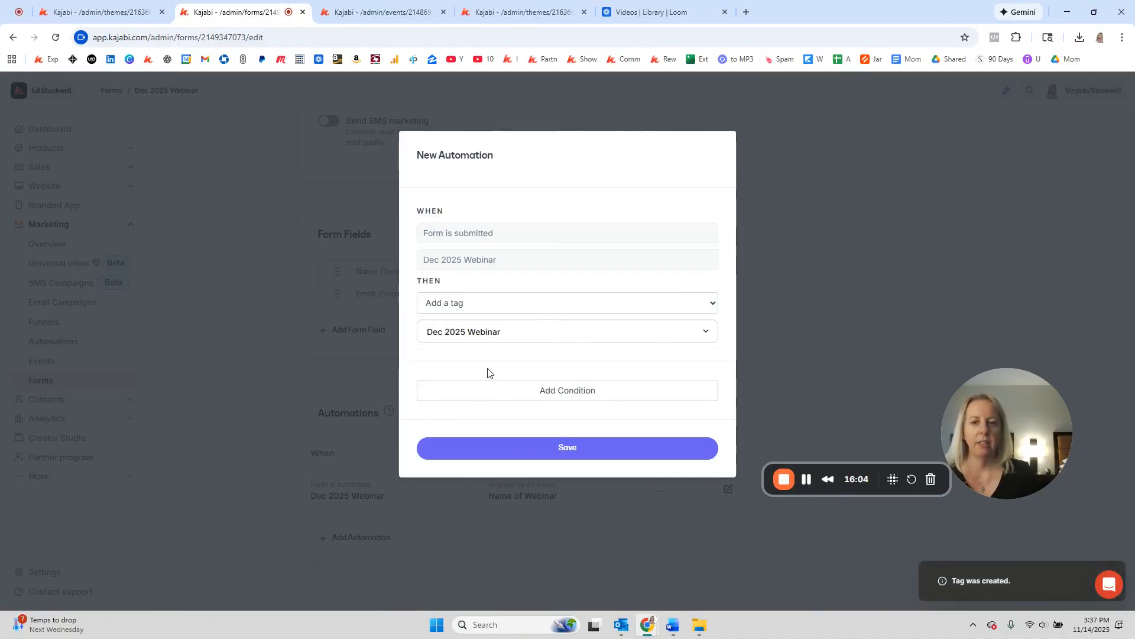
click(533, 460)
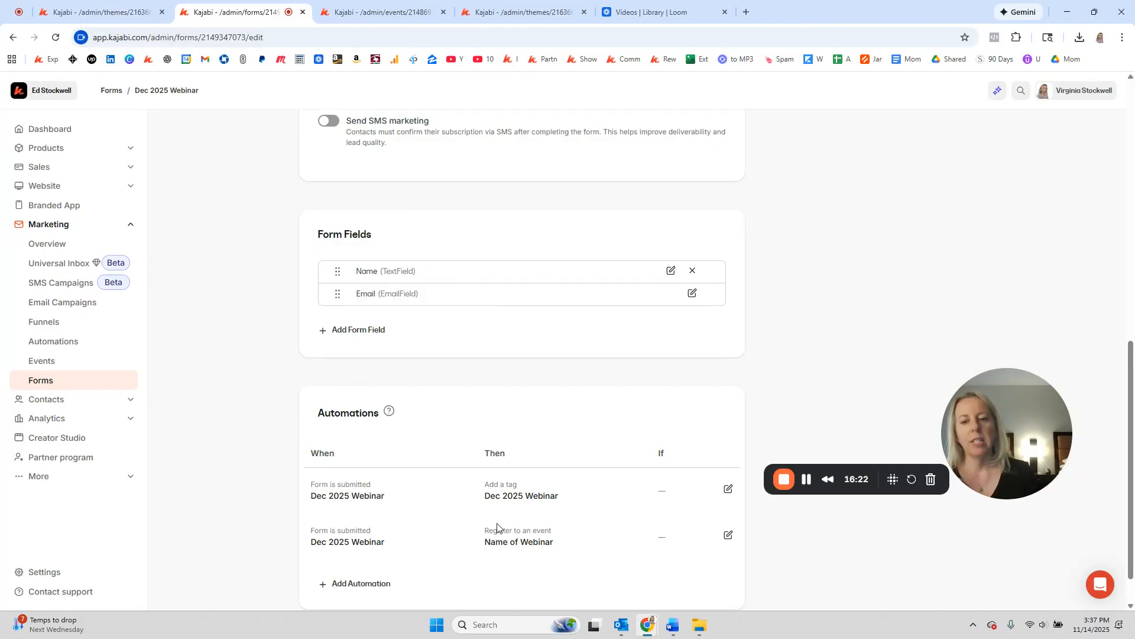
drag(562, 502, 477, 515)
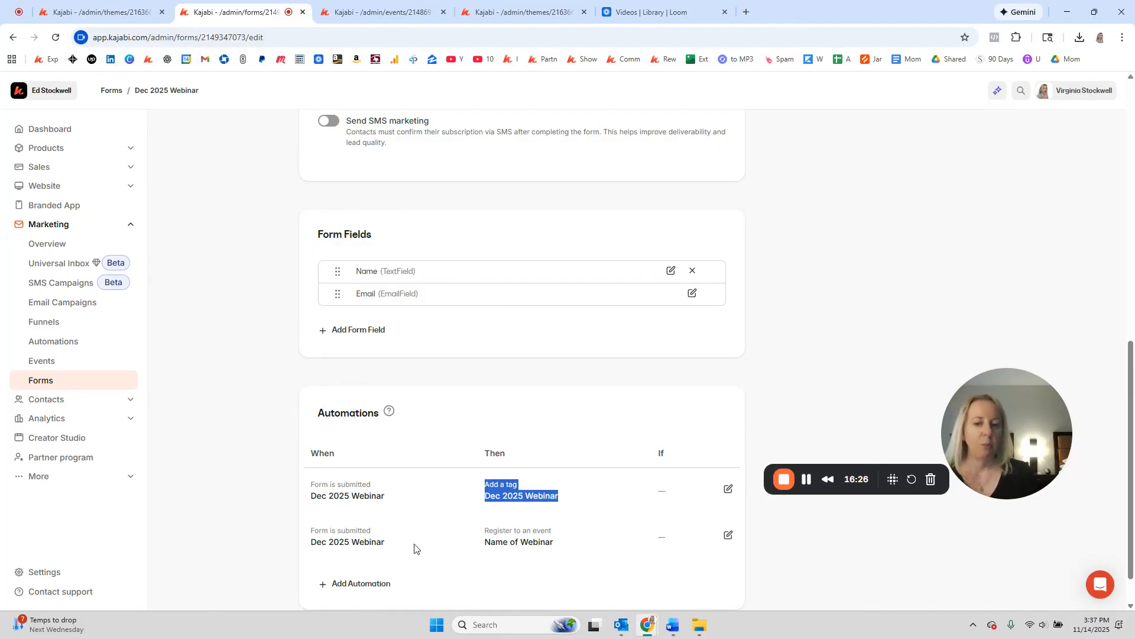
drag(387, 549, 310, 547)
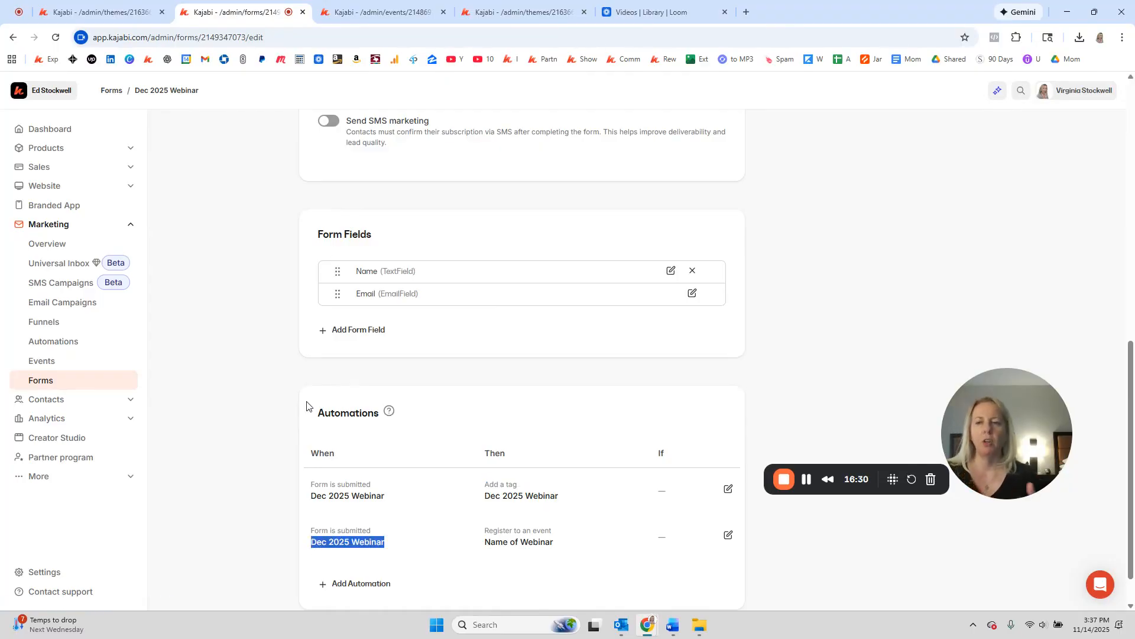
Step: Turn off Edit Two Step Popup in the Two Step Optin section to show the page
click(92, 12)
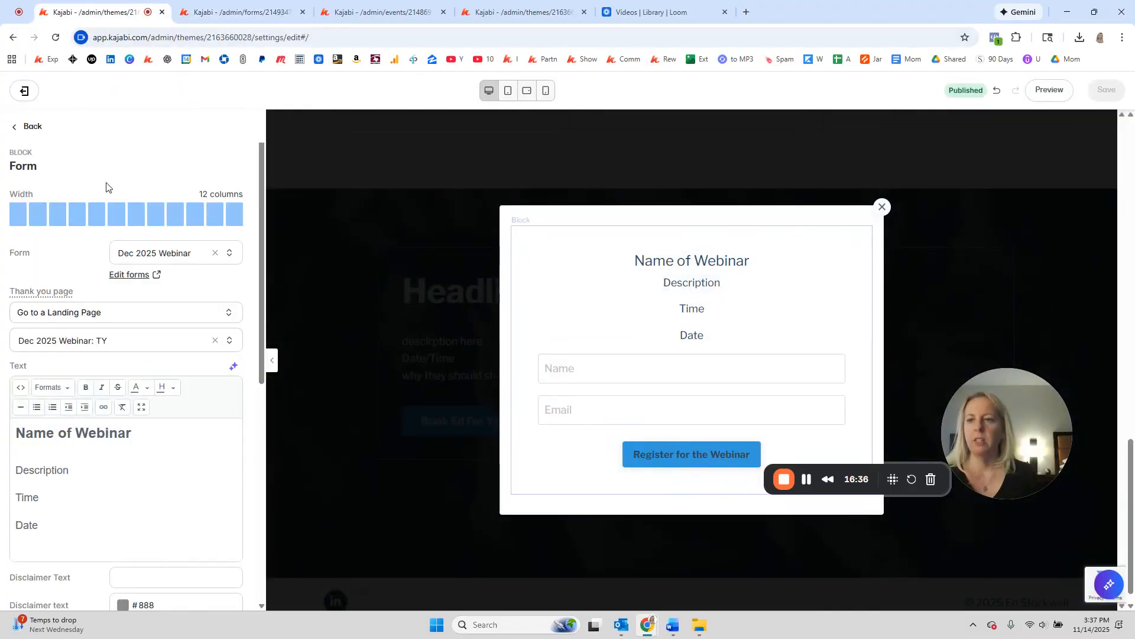
click(35, 127)
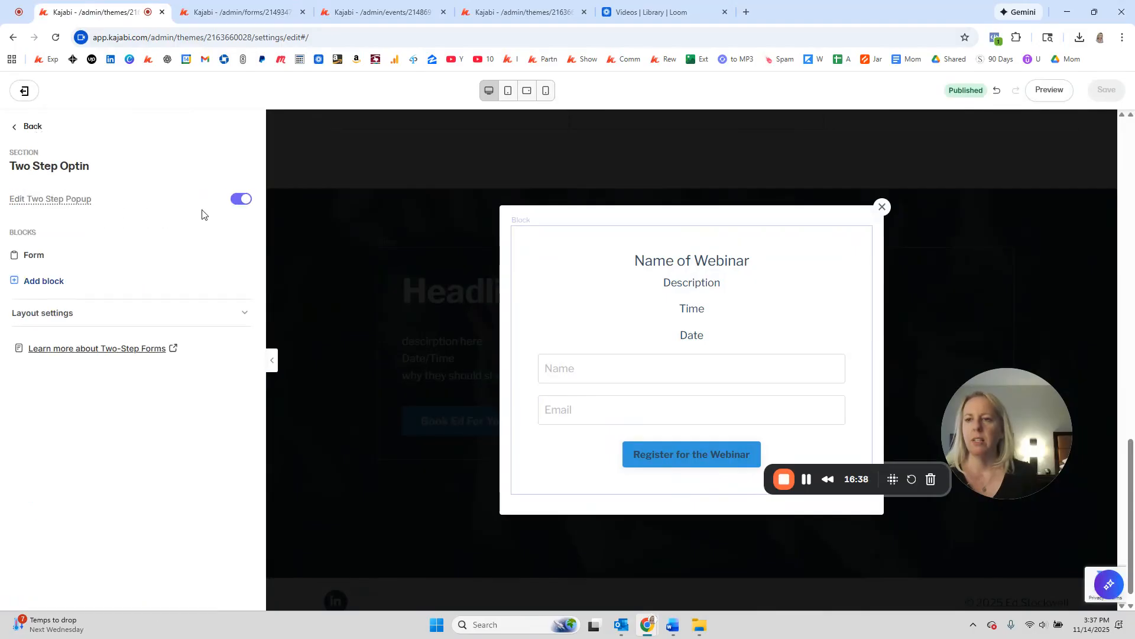
click(242, 199)
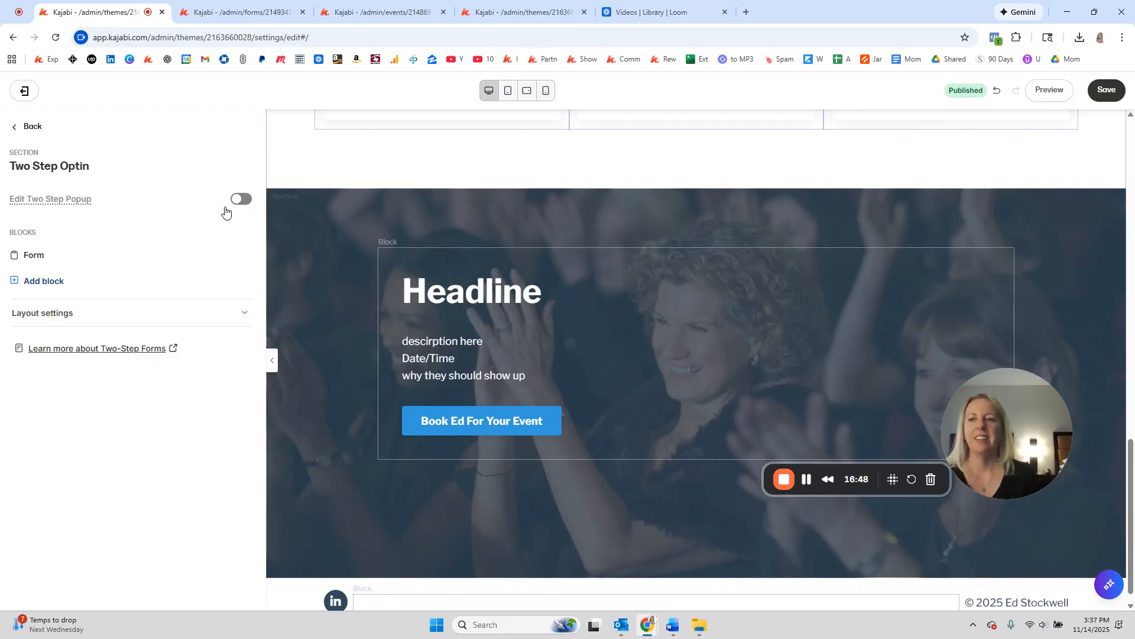
click(34, 128)
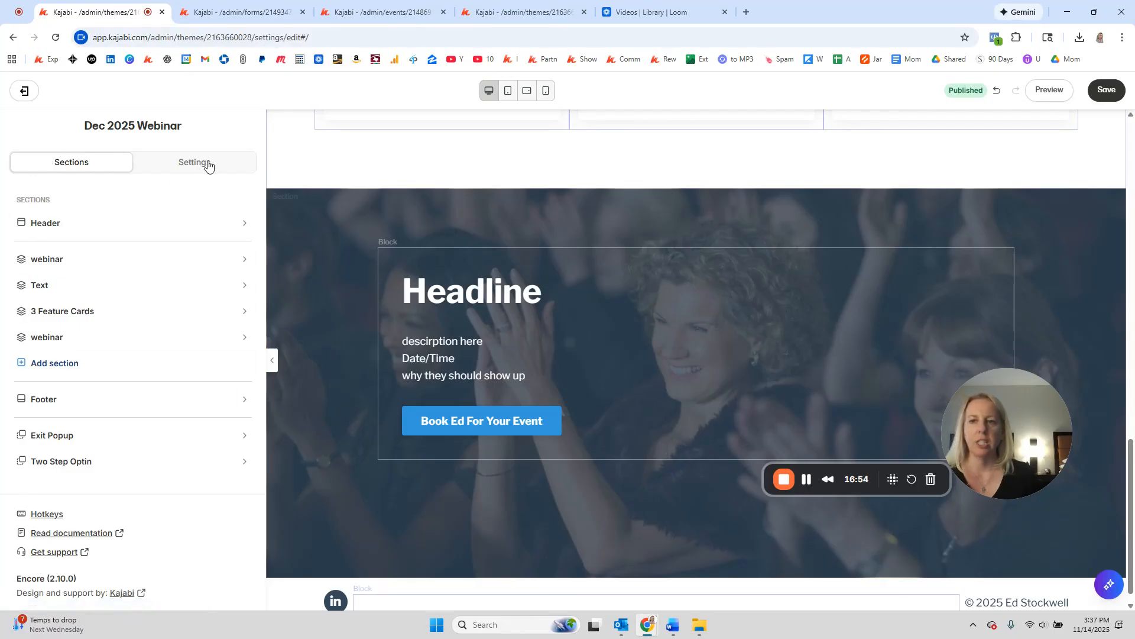
Step: Keep the 'Book Ed For Your Event' button action as 'Open two step optin popup' and save
click(492, 421)
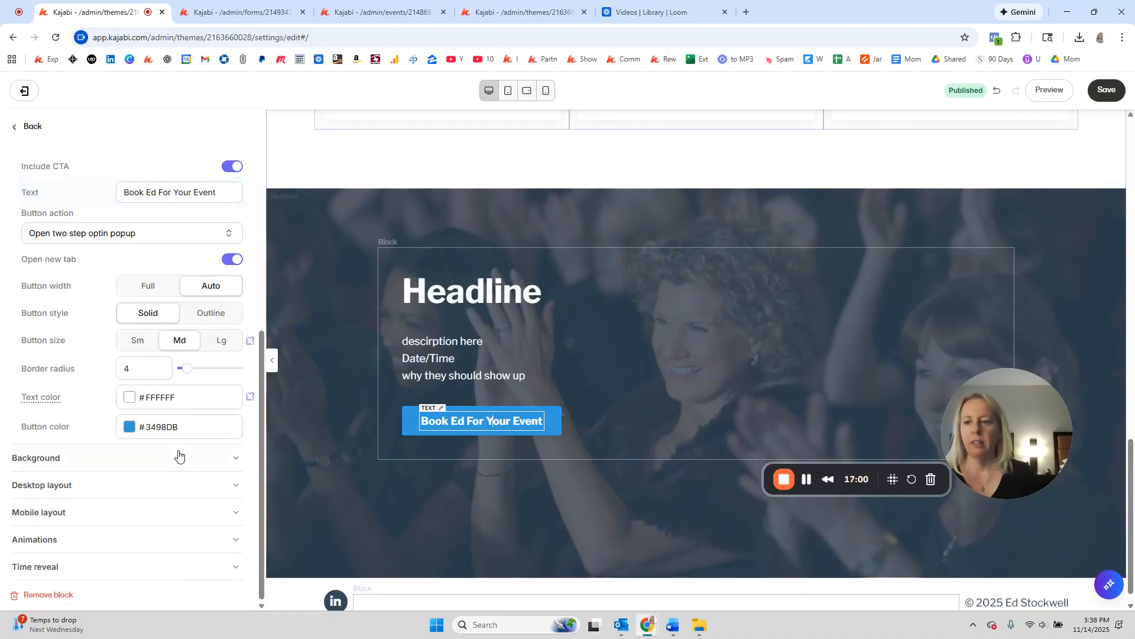
click(71, 233)
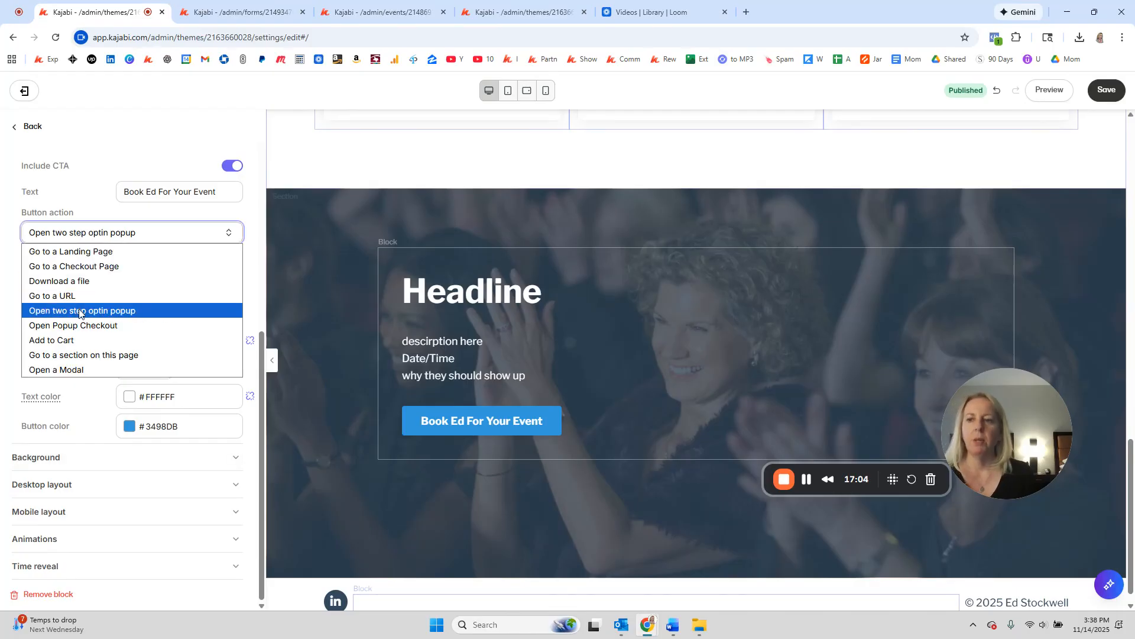
click(79, 312)
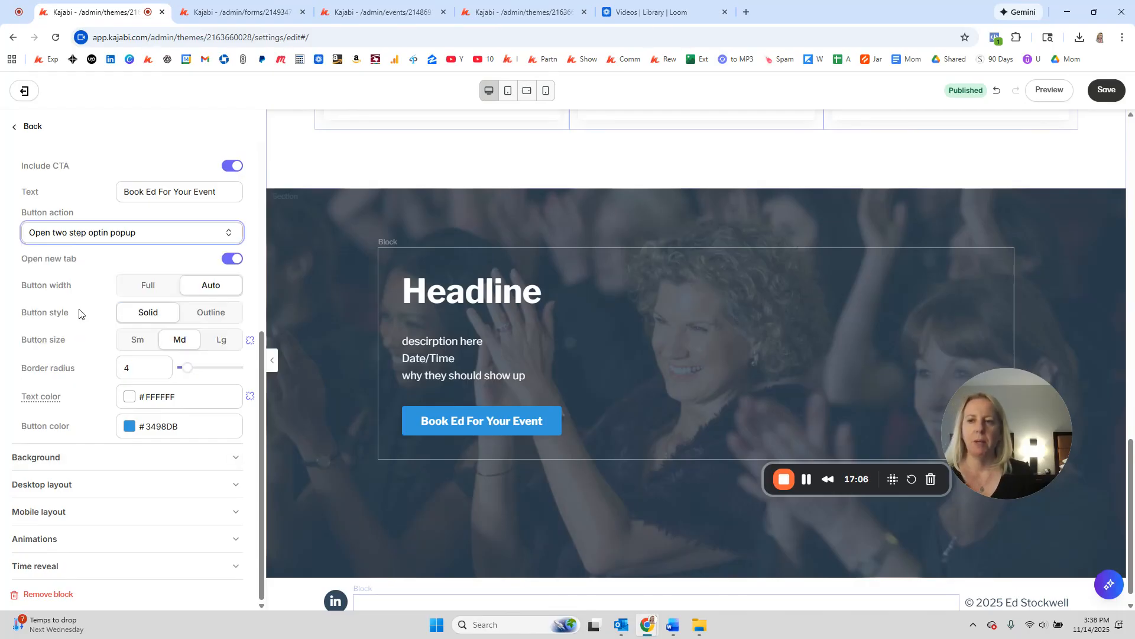
click(1117, 89)
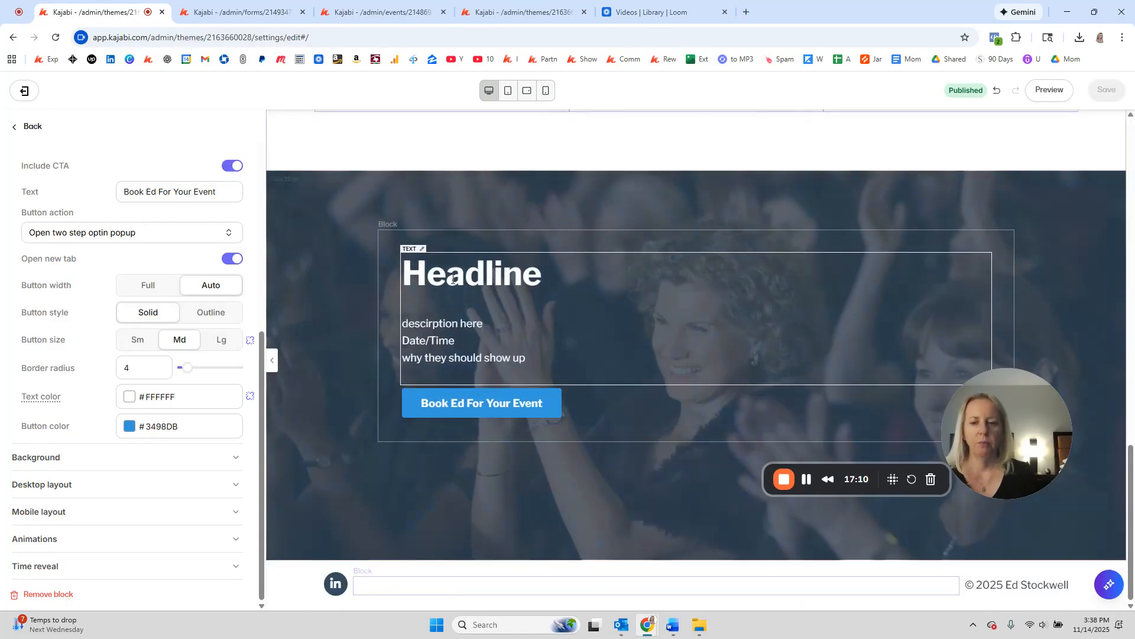
Step: Recheck that the button still opens the two-step popup, then collapse the call-to-action settings
scroll(416, 283, up, 10)
scroll(415, 284, up, 5)
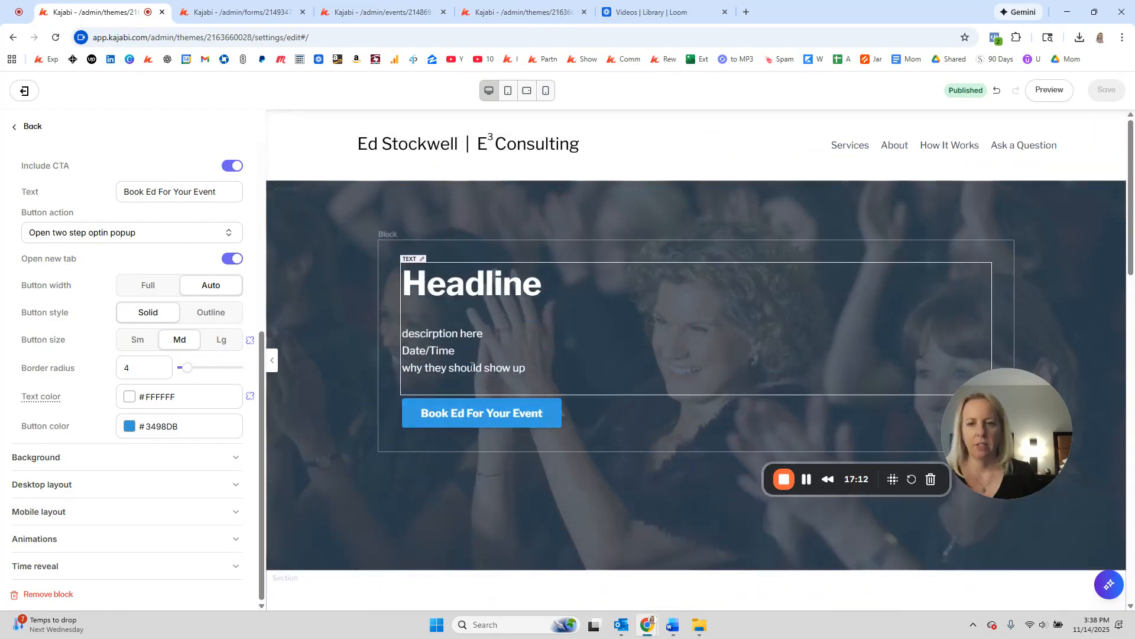
scroll(215, 371, up, 1)
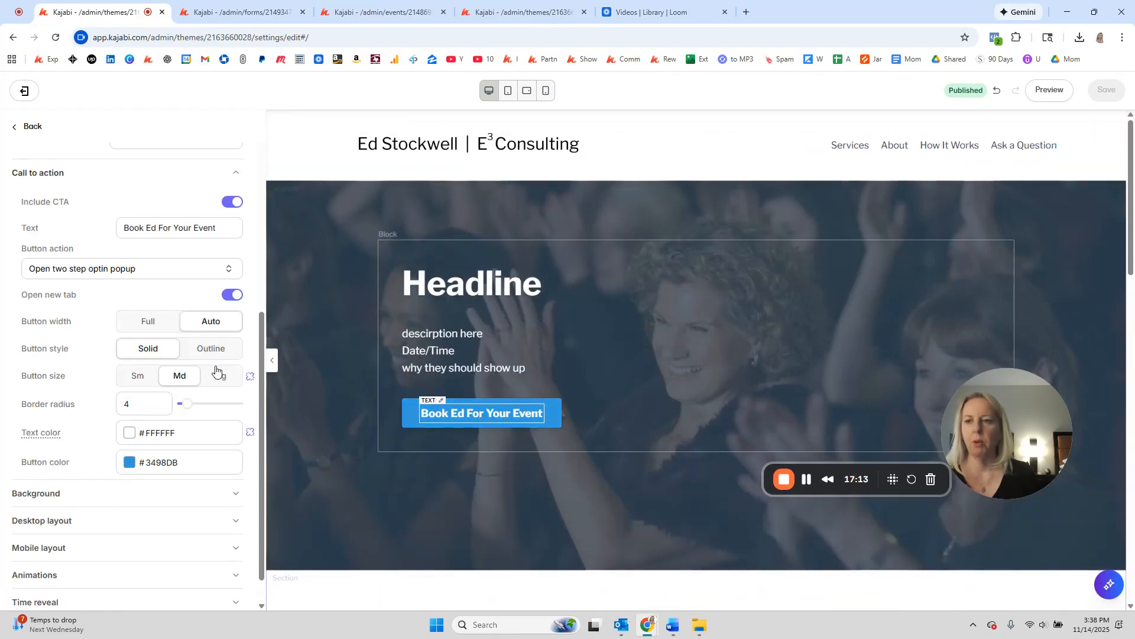
click(83, 273)
click(77, 352)
click(117, 182)
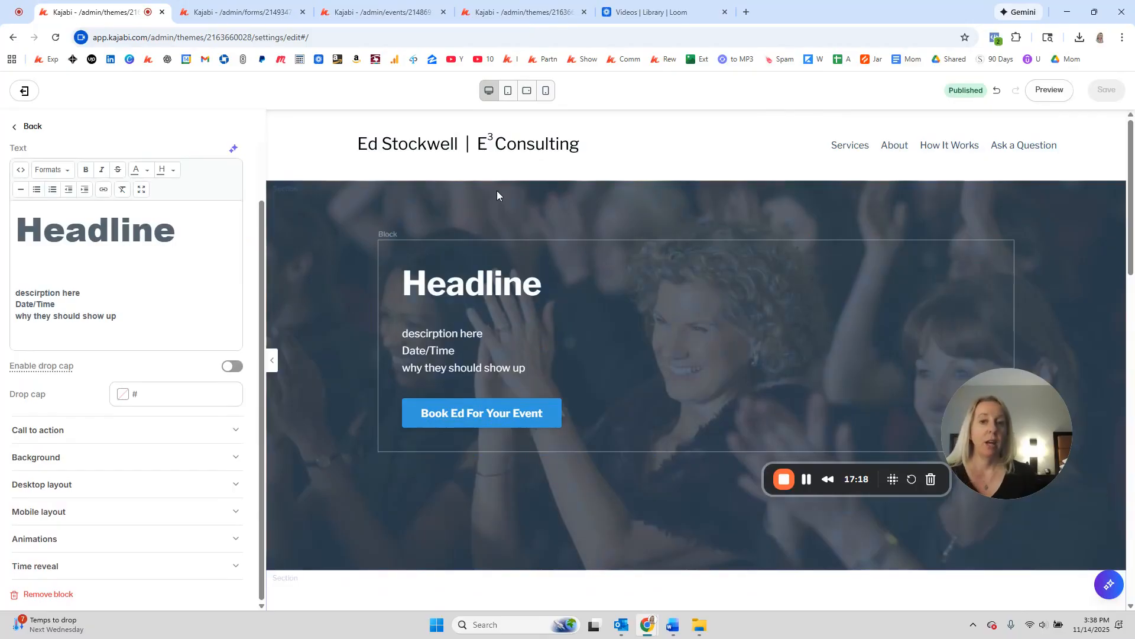
Step: Preview the page, confirm 'Book Ed For Your Event' opens the registration popup, then close it
click(1046, 92)
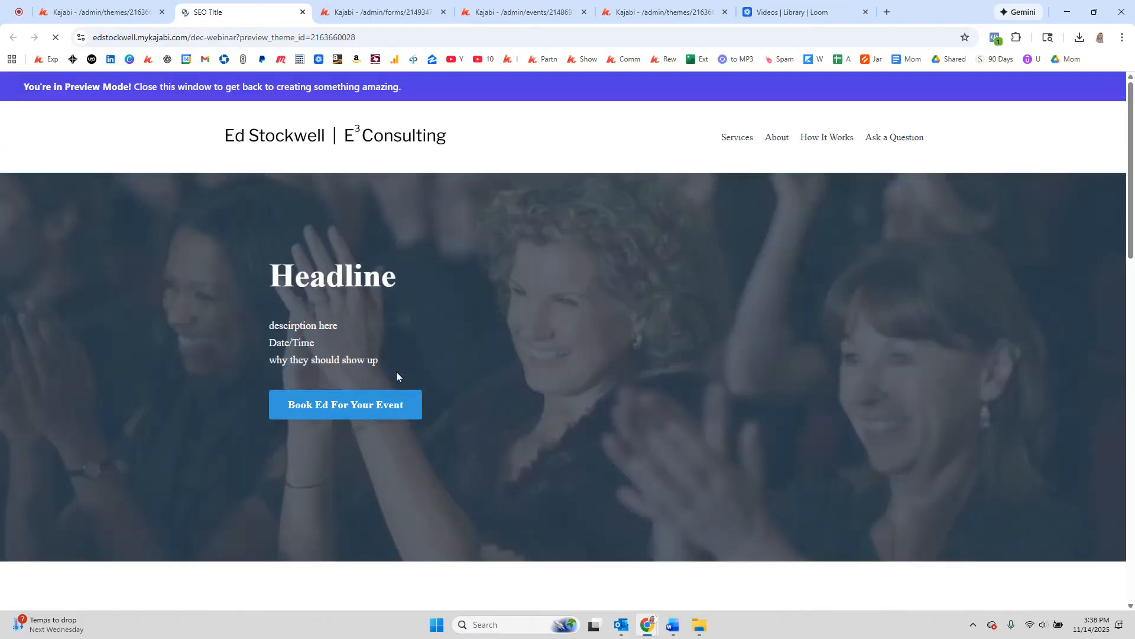
click(379, 405)
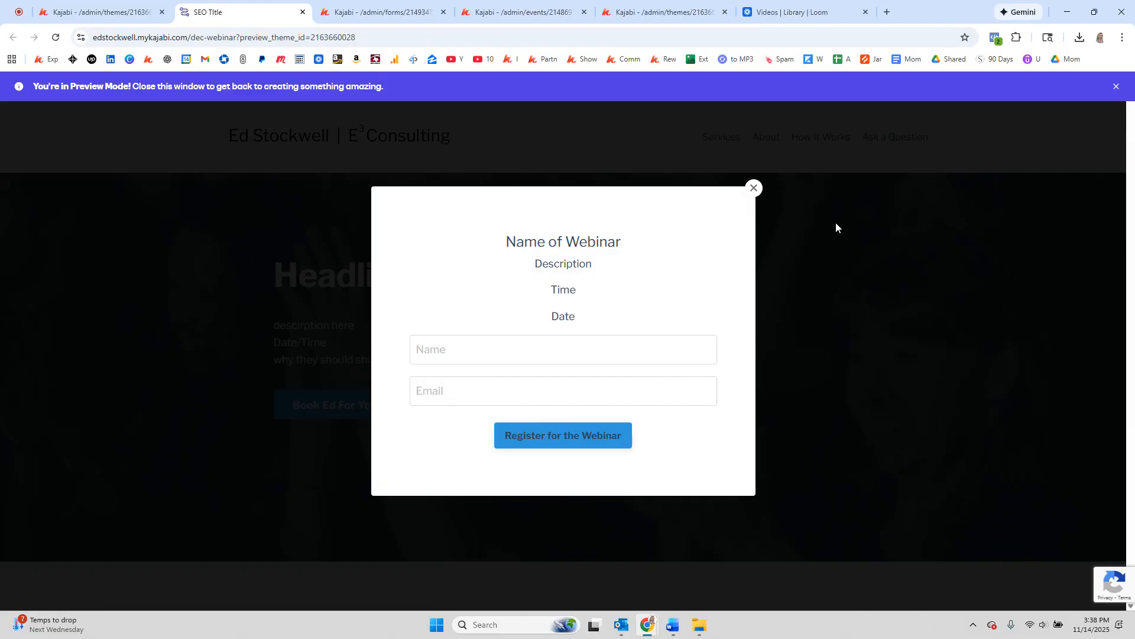
click(753, 188)
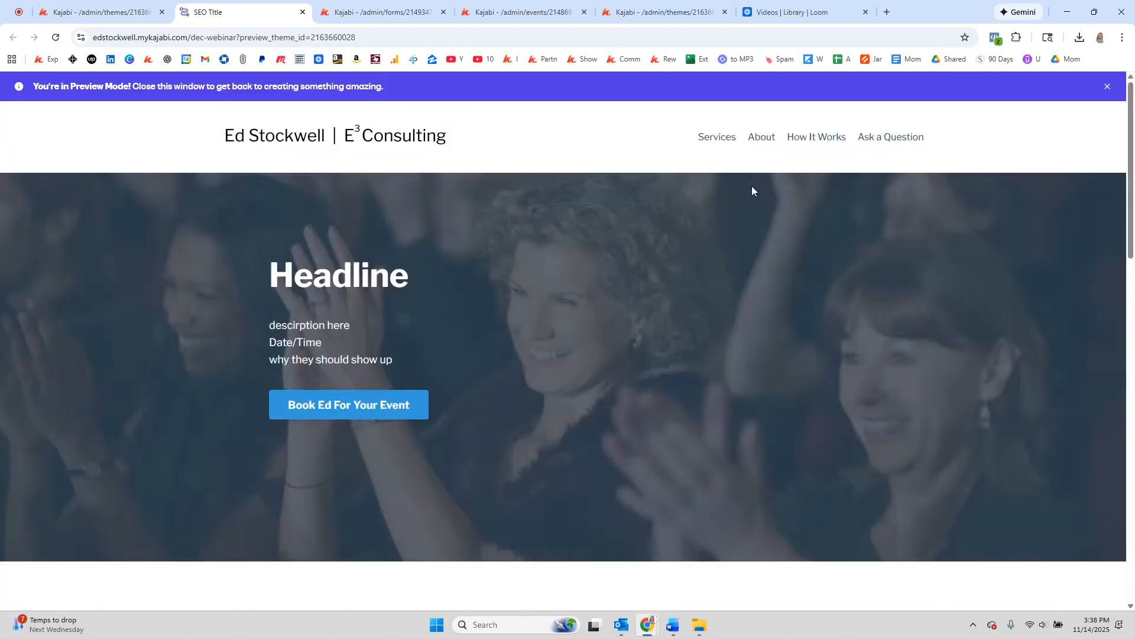
Step: Duplicate the Dec 2025 Webinar: TY page and open the TY 1 copy's Edit details
click(110, 7)
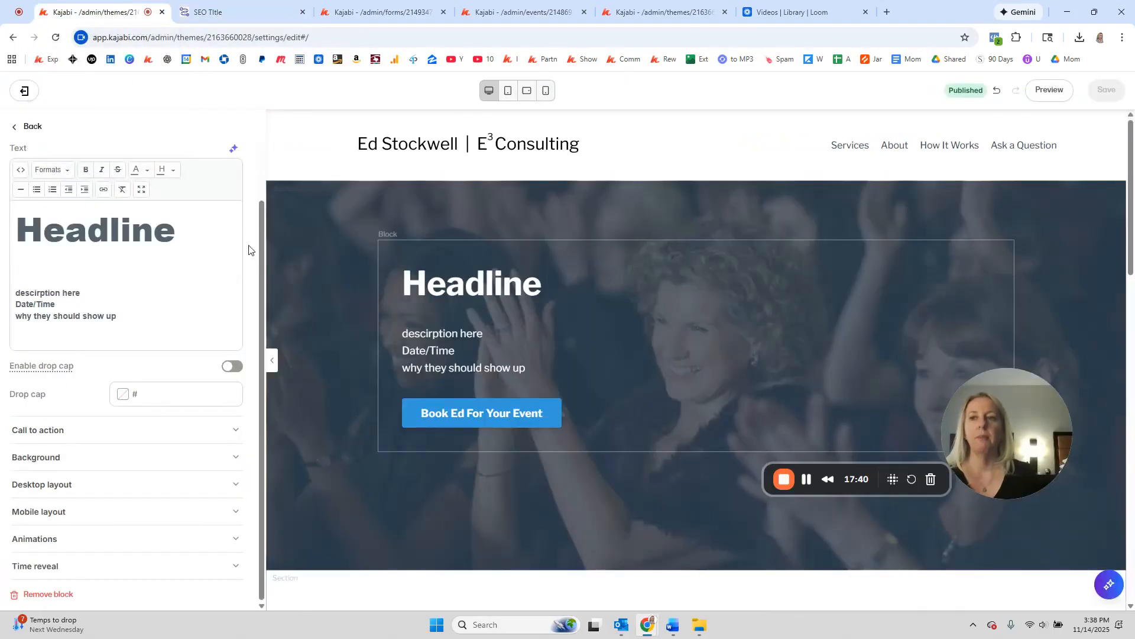
click(28, 90)
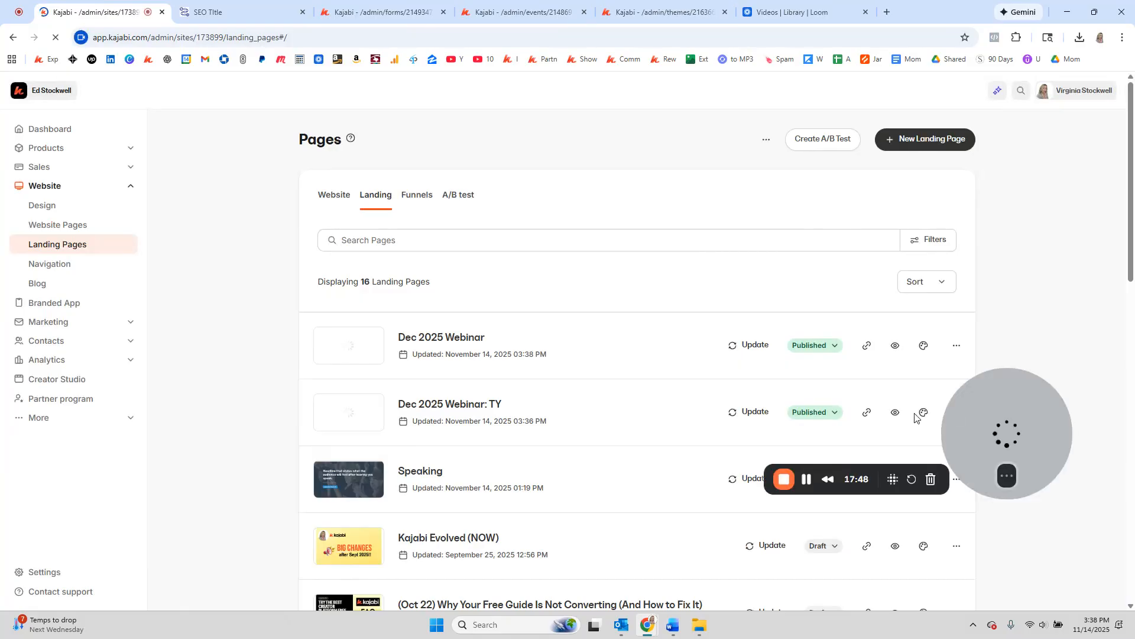
click(955, 412)
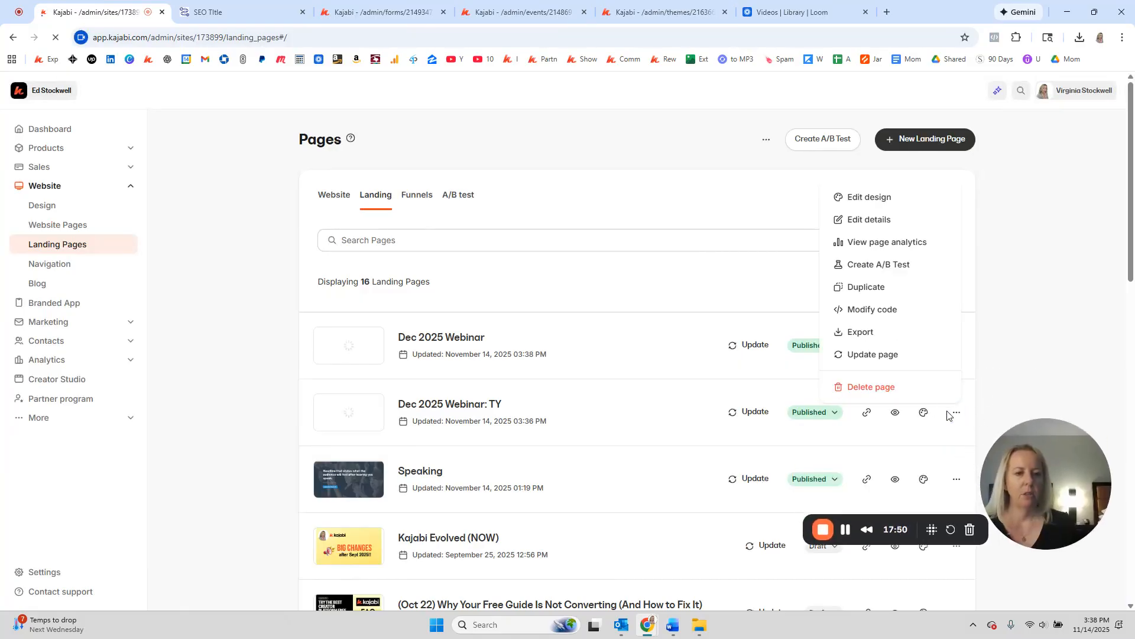
click(873, 286)
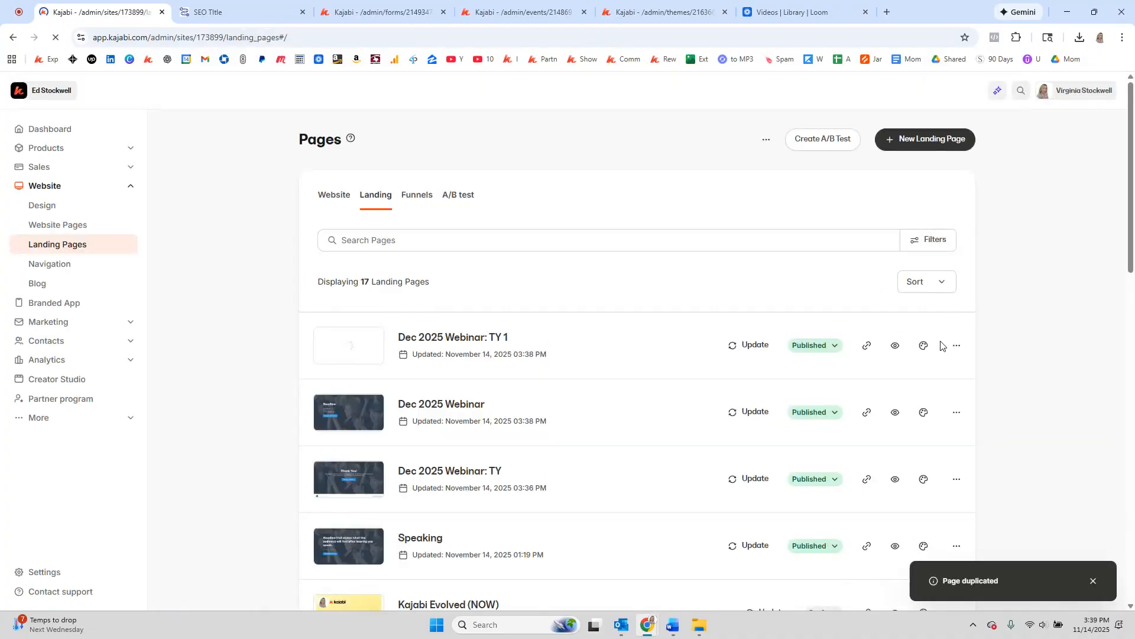
click(956, 346)
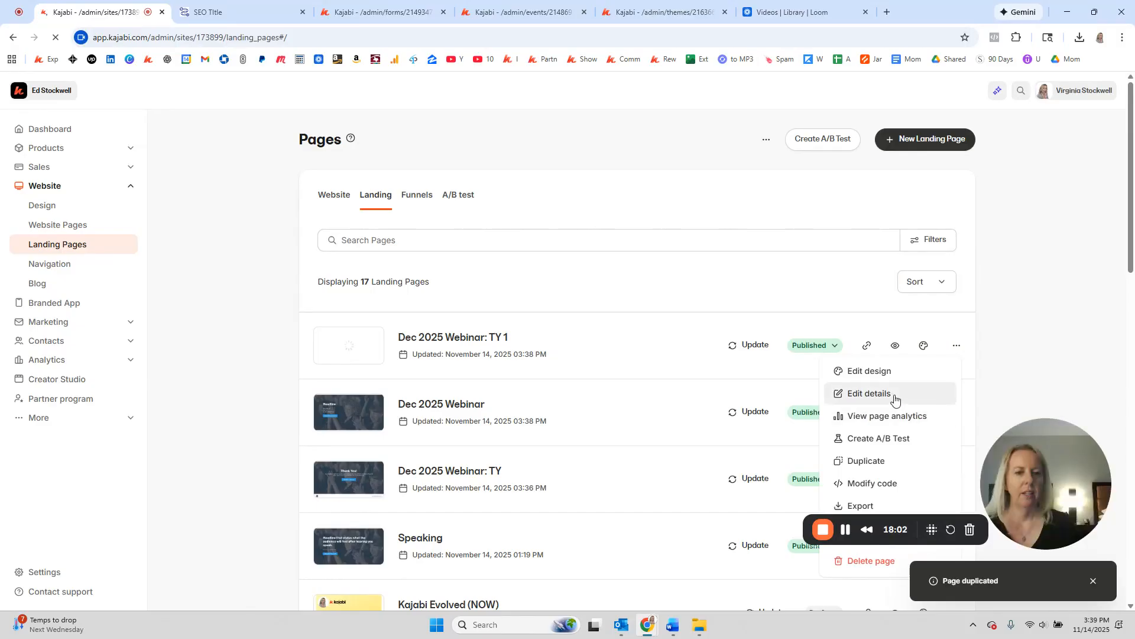
click(896, 400)
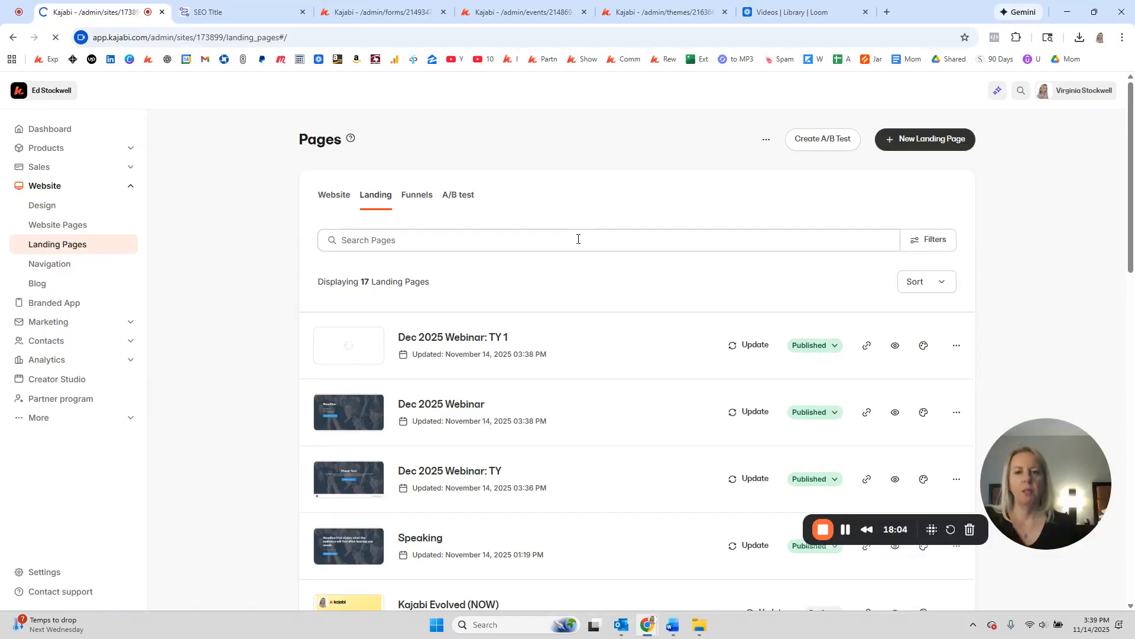
Step: Rename the copy to 'Dec 2025 Webinar: Replay' and change its URL slug ending to replay
click(635, 215)
shift+click(713, 210)
text(Replay)
key(Tab)
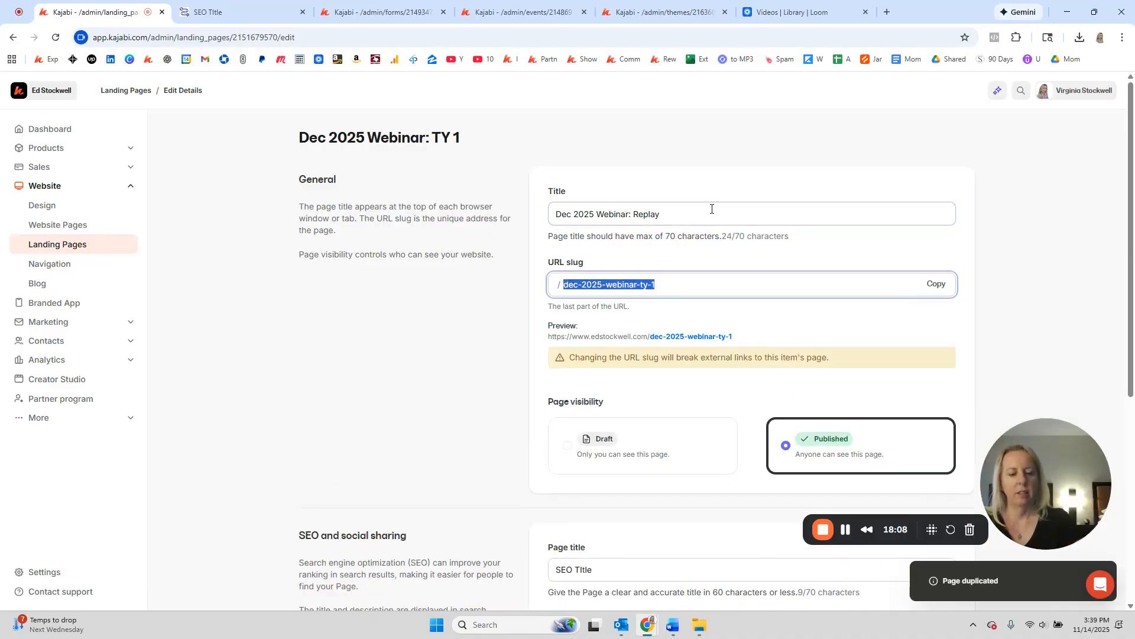
key(End)
key(BackSpace)
key(BackSpace)
key(BackSpace)
key(BackSpace)
key(BackSpace)
key(BackSpace)
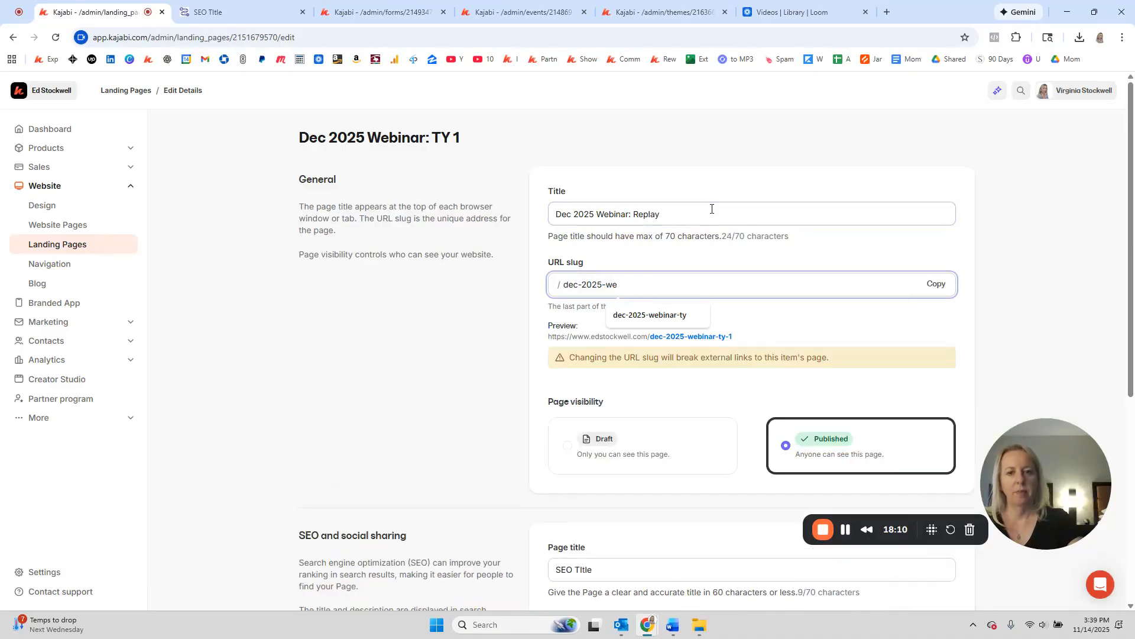
text(rel)
text(lay)
Step: Save the page details and return to the Landing Pages list
scroll(744, 272, down, 6)
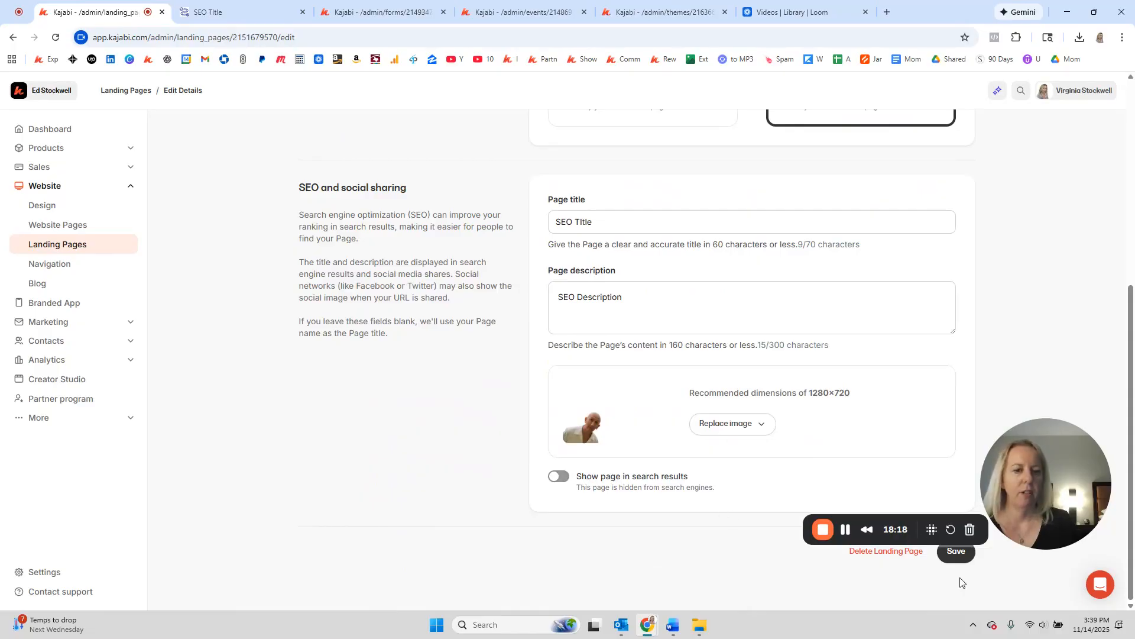
scroll(885, 461, up, 3)
scroll(898, 473, down, 3)
click(954, 559)
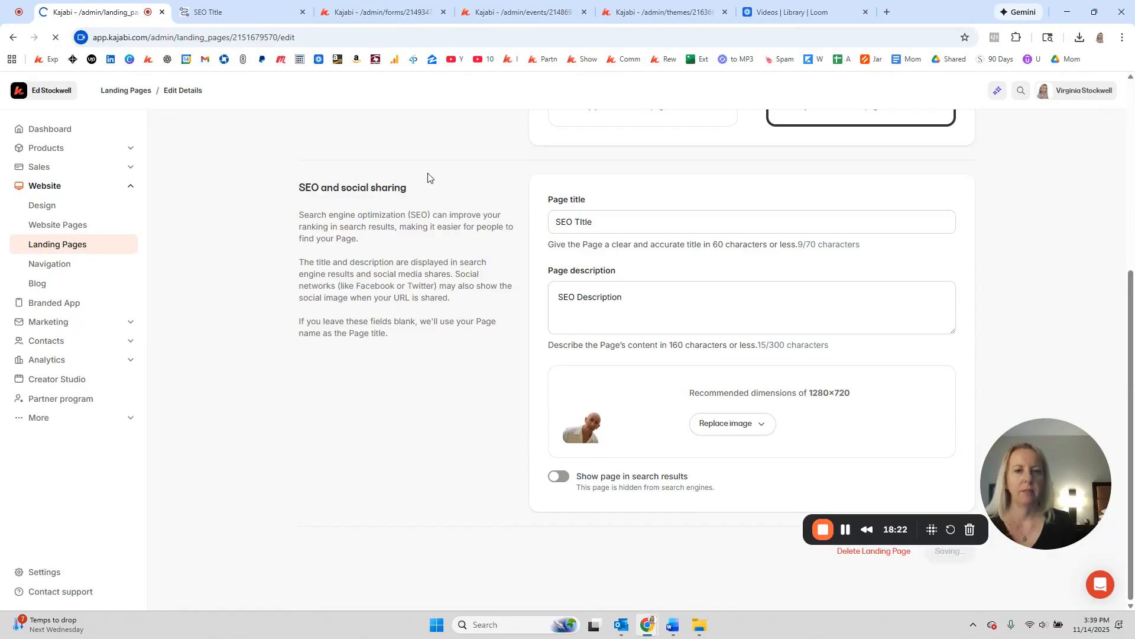
click(138, 91)
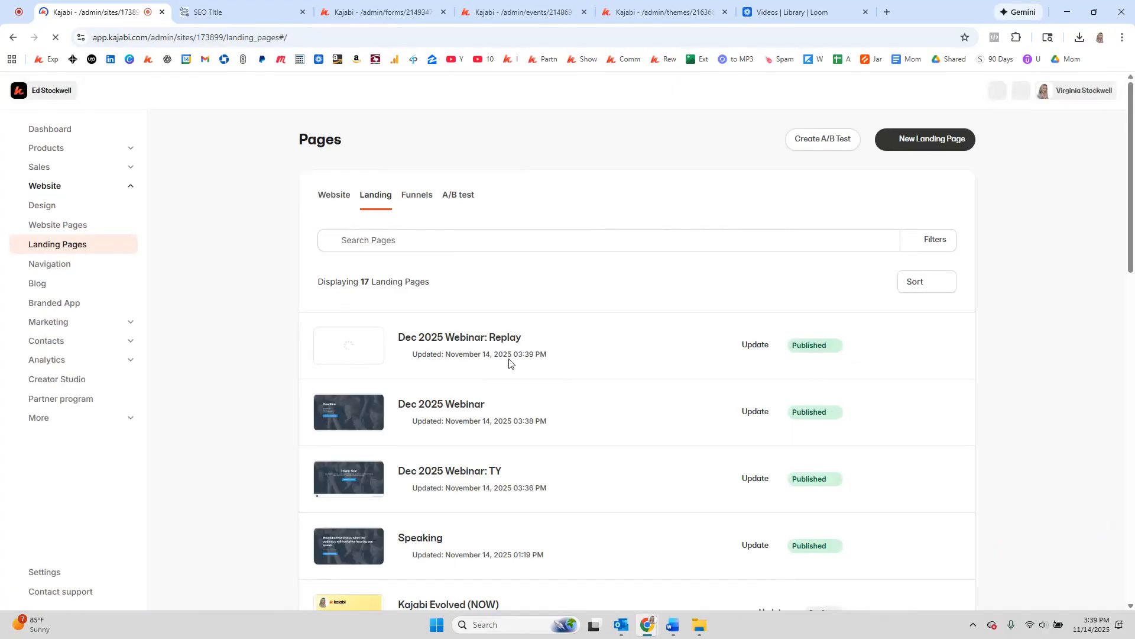
Step: Open Dec 2025 Webinar: Replay in the editor and remove the hero's Thank You text block
click(463, 340)
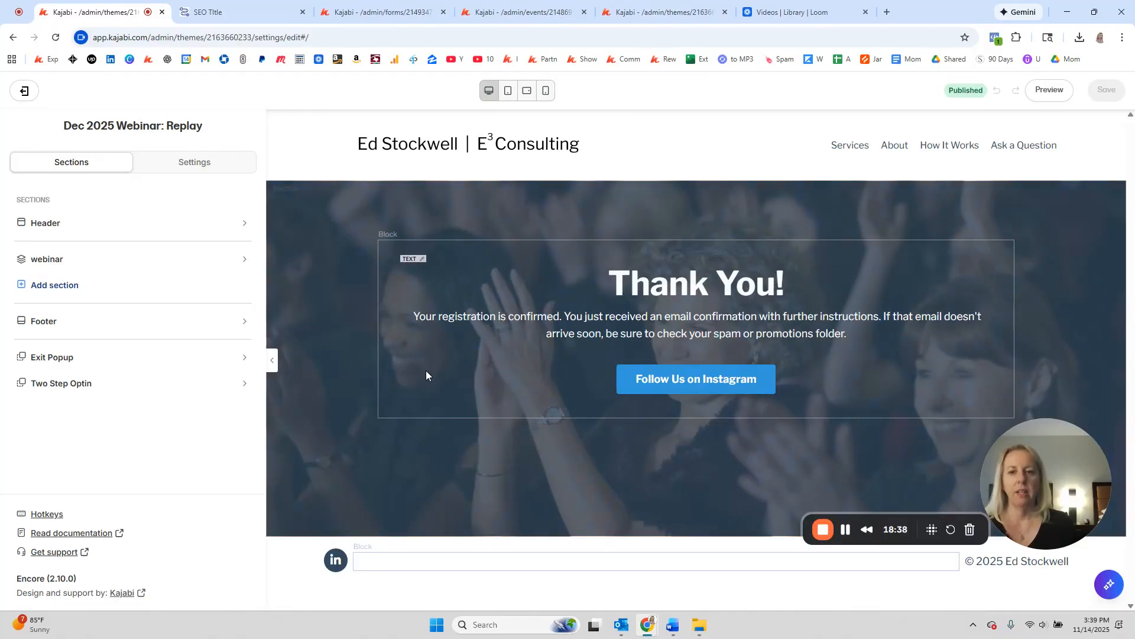
click(418, 388)
scroll(116, 418, down, 2)
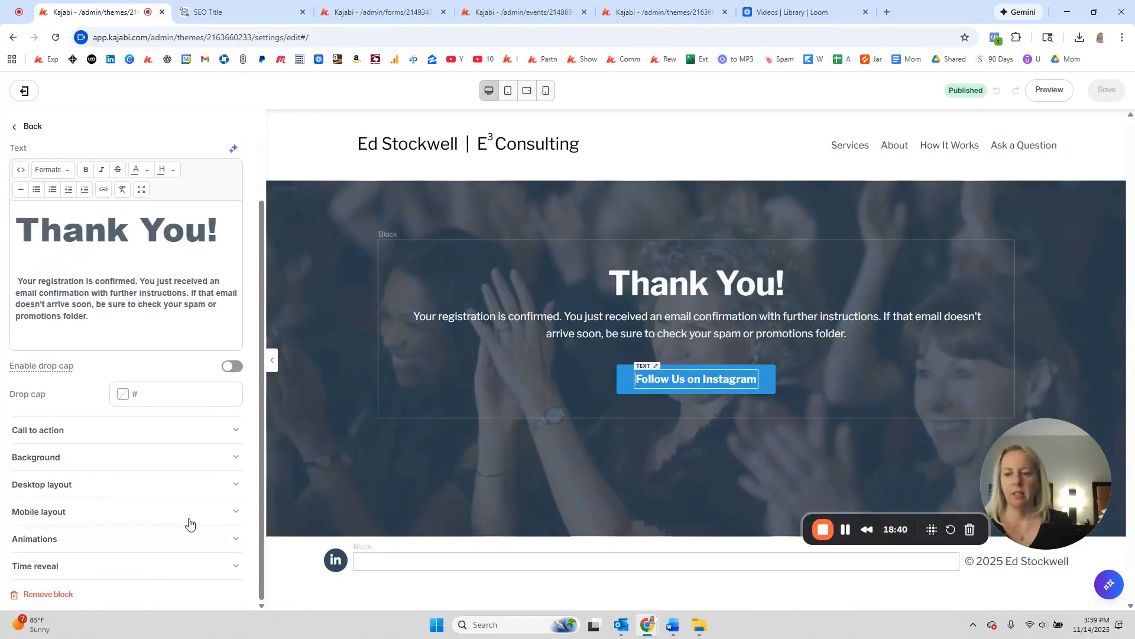
click(53, 596)
click(71, 258)
scroll(59, 237, down, 1)
click(44, 164)
scroll(47, 320, down, 4)
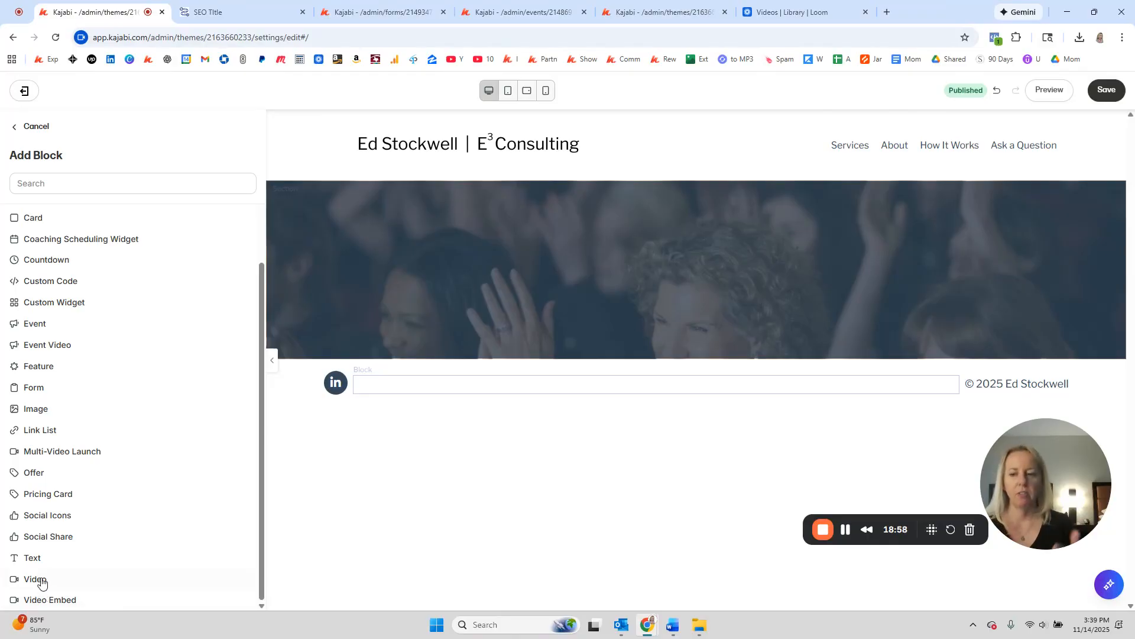
Step: Add a Video block to the Replay page's hero section, then reselect the surrounding section
click(42, 581)
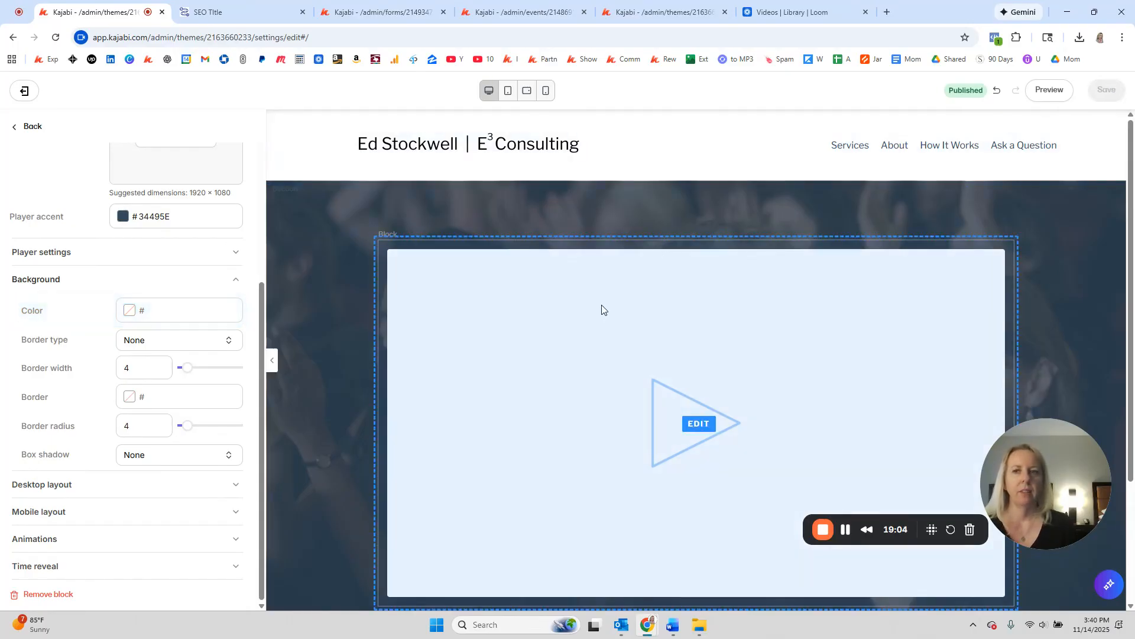
click(468, 385)
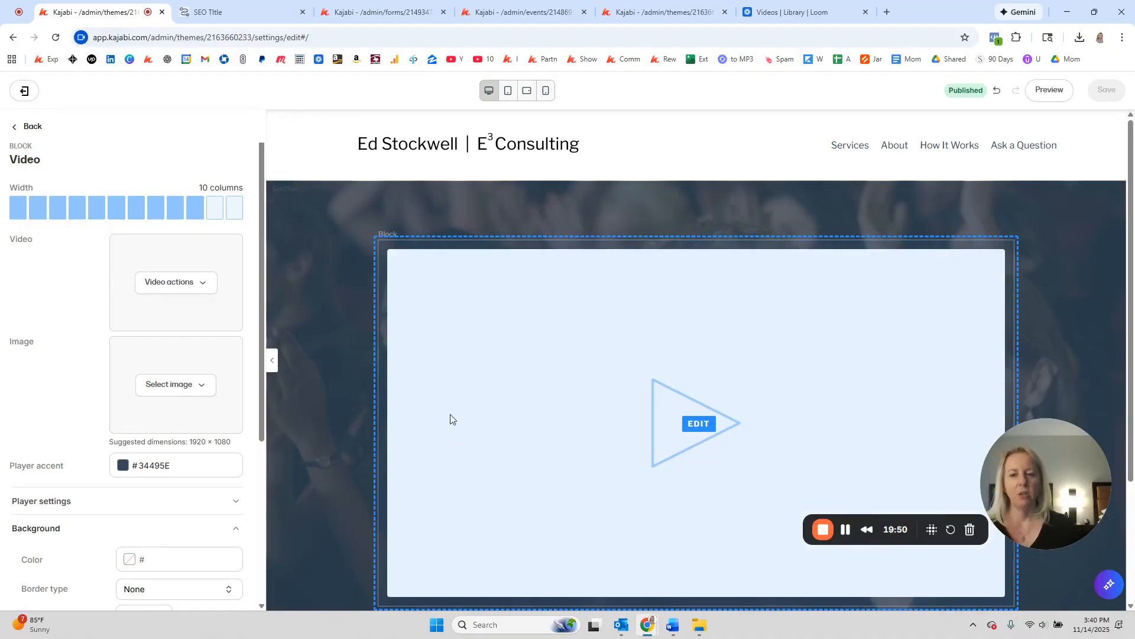
scroll(451, 418, down, 2)
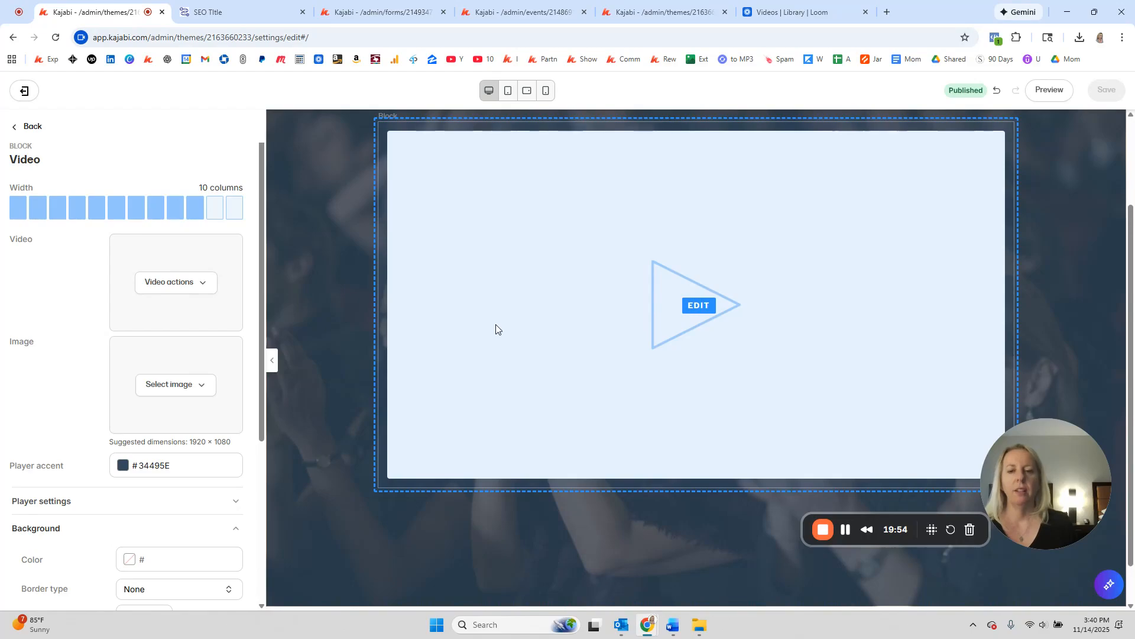
scroll(495, 324, down, 1)
click(507, 505)
scroll(41, 325, down, 2)
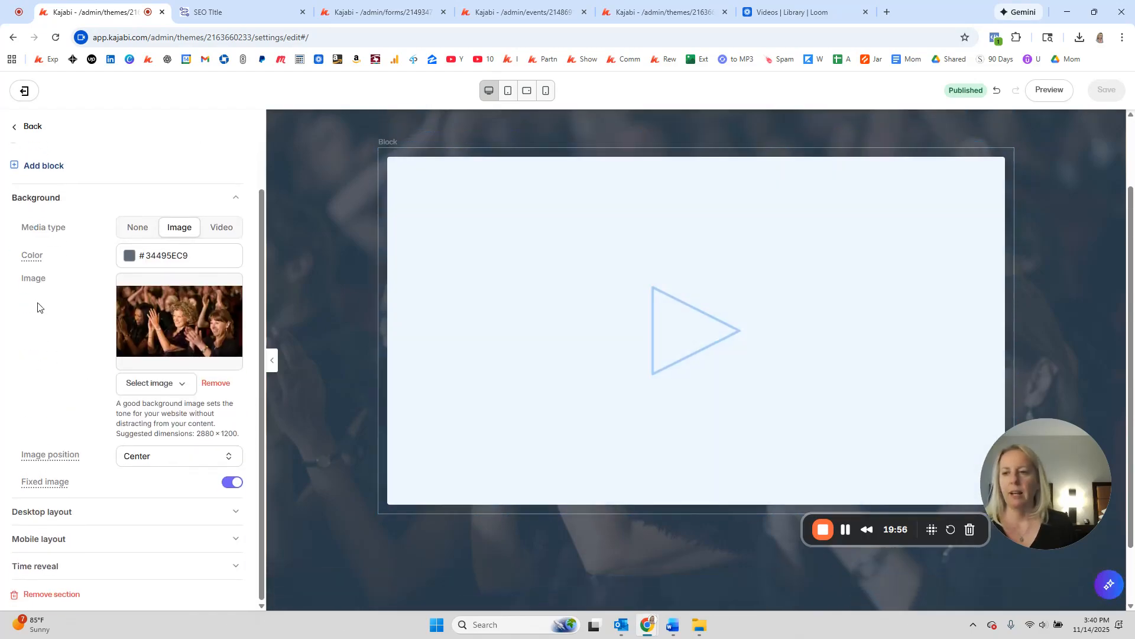
scroll(37, 269, up, 1)
Step: Add a Call to Action block below the video with button text 'Learn More'
click(45, 250)
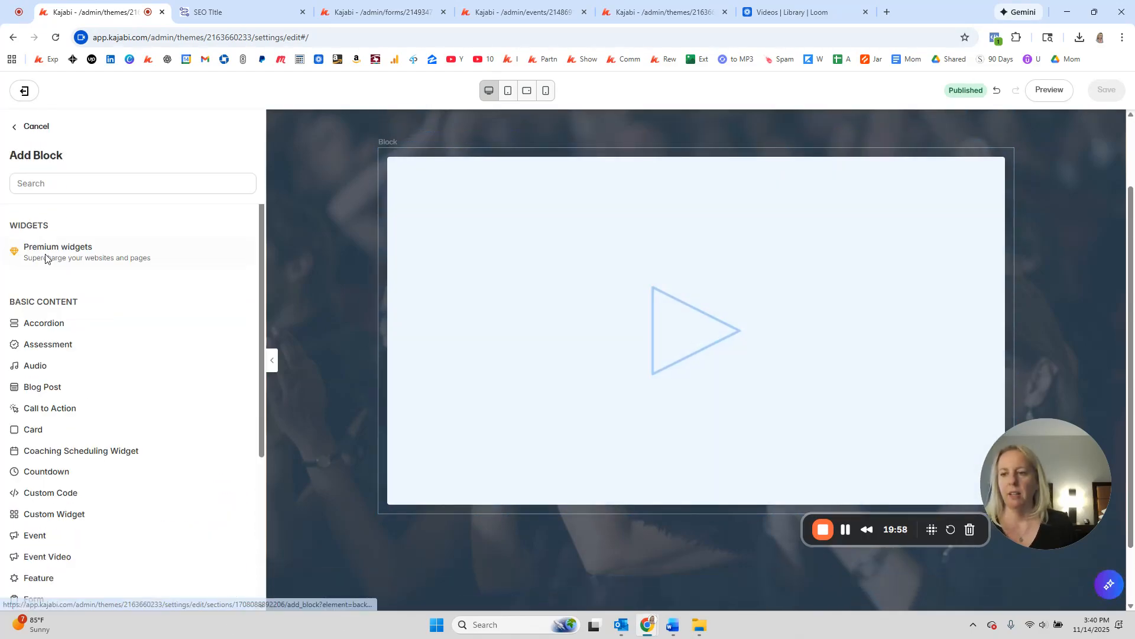
click(40, 416)
scroll(89, 246, down, 4)
scroll(88, 251, up, 4)
drag(200, 212, 31, 214)
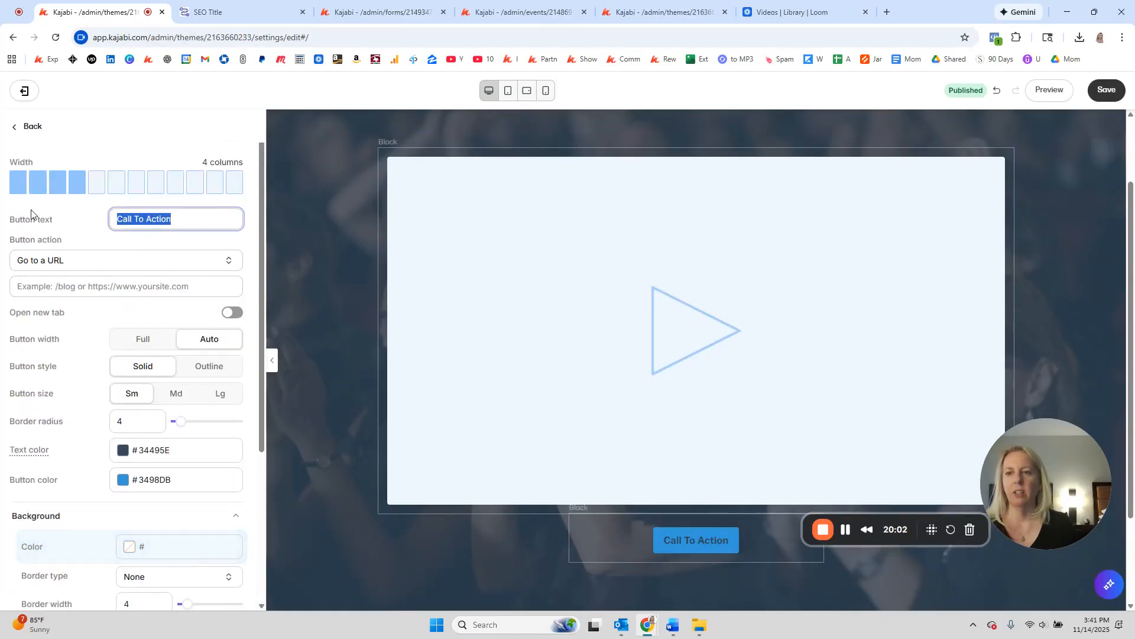
text(l)
key(BackSpace)
text(=Lear)
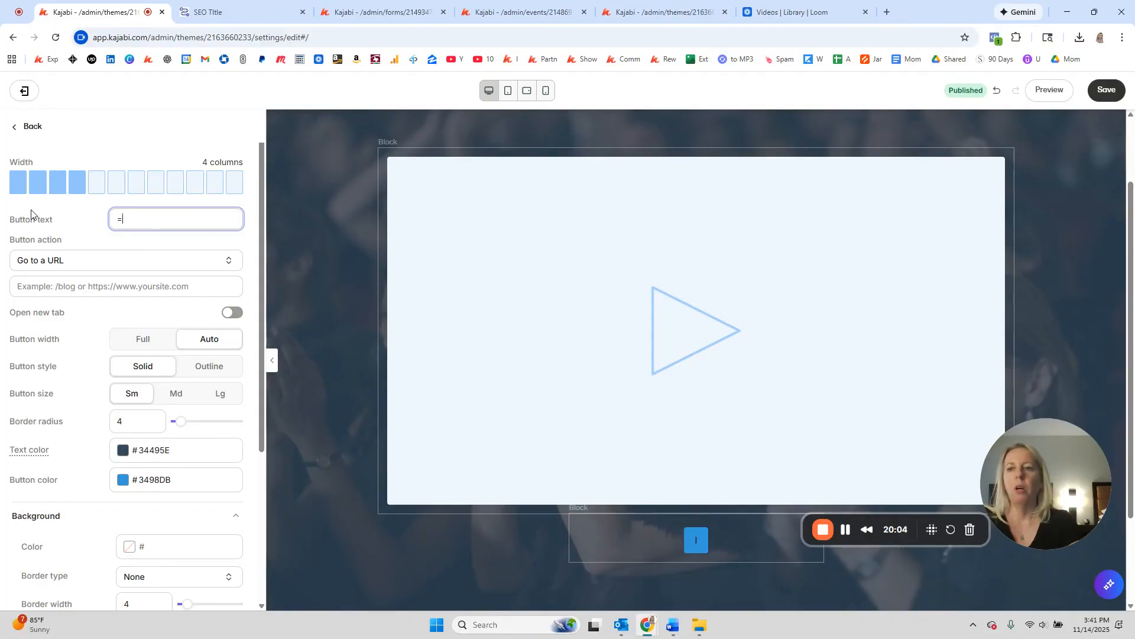
key(BackSpace)
key(BackSpace)
key(BackSpace)
text(Laern)
key(BackSpace)
key(BackSpace)
key(BackSpace)
key(BackSpace)
key(BackSpace)
text(earn M)
key(BackSpace)
key(BackSpace)
text(n More)
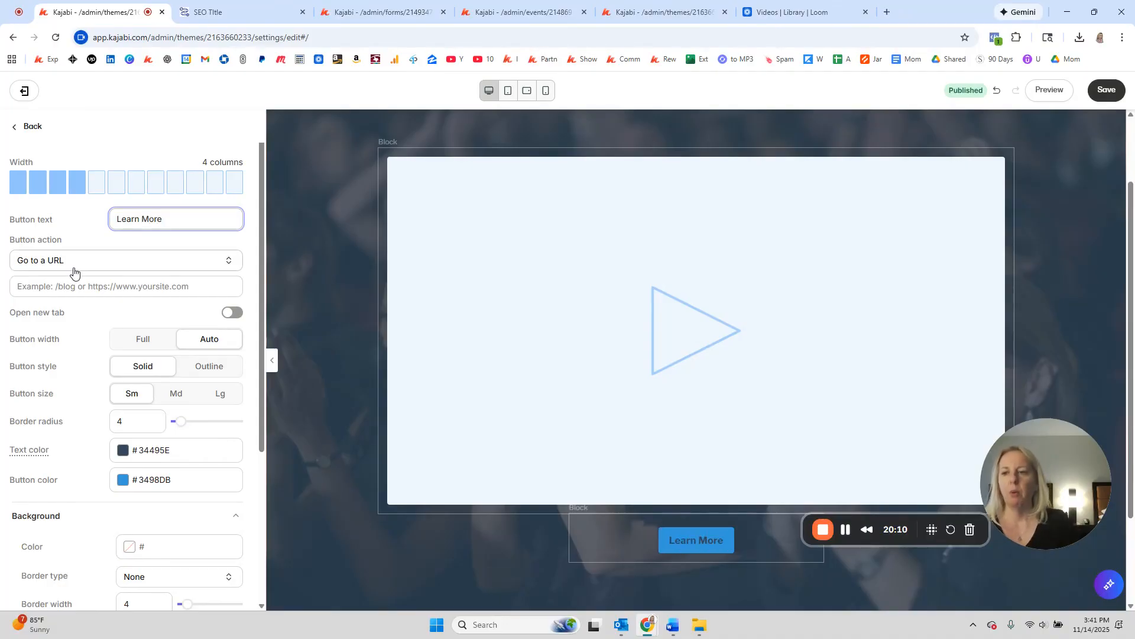
Step: Link the Learn More button to the Oct 15 landing page and save the page
click(76, 263)
click(78, 276)
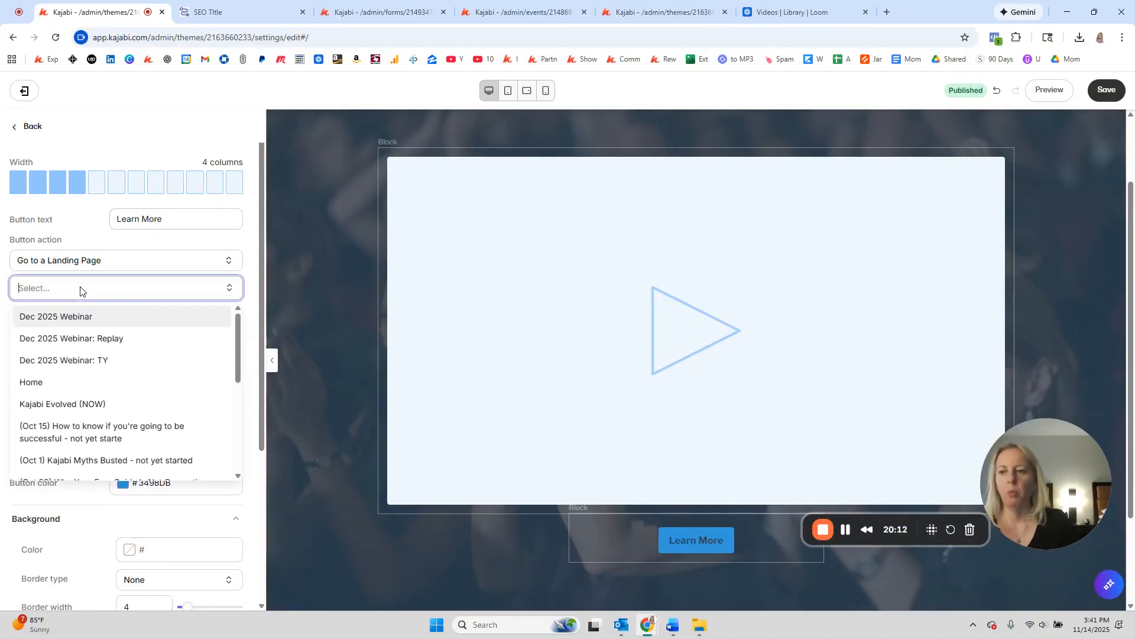
click(78, 426)
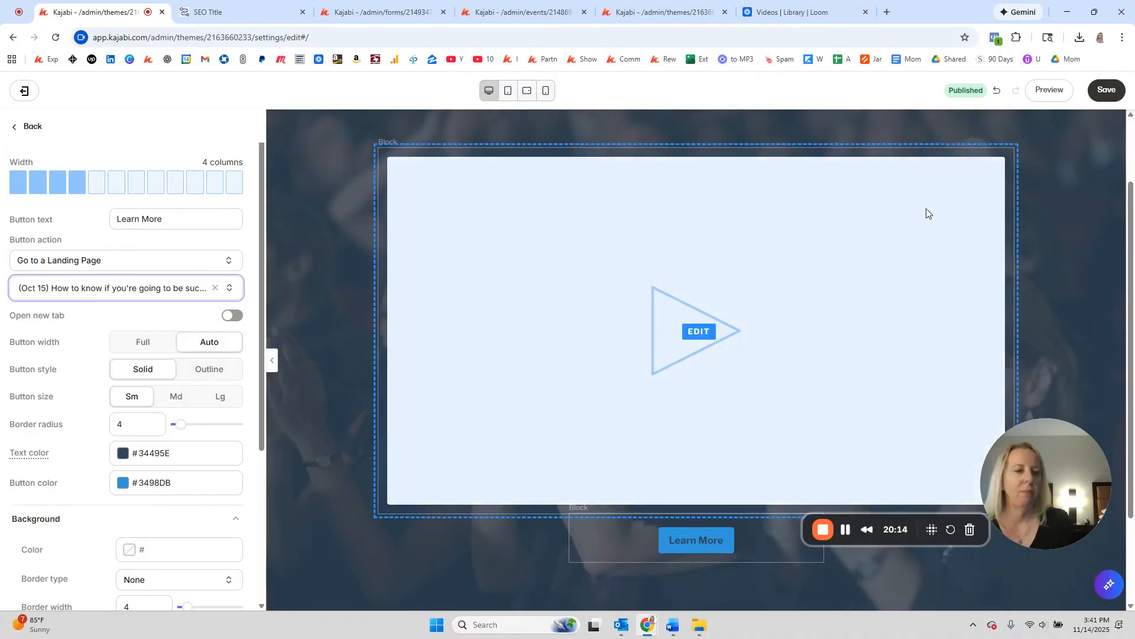
click(1101, 88)
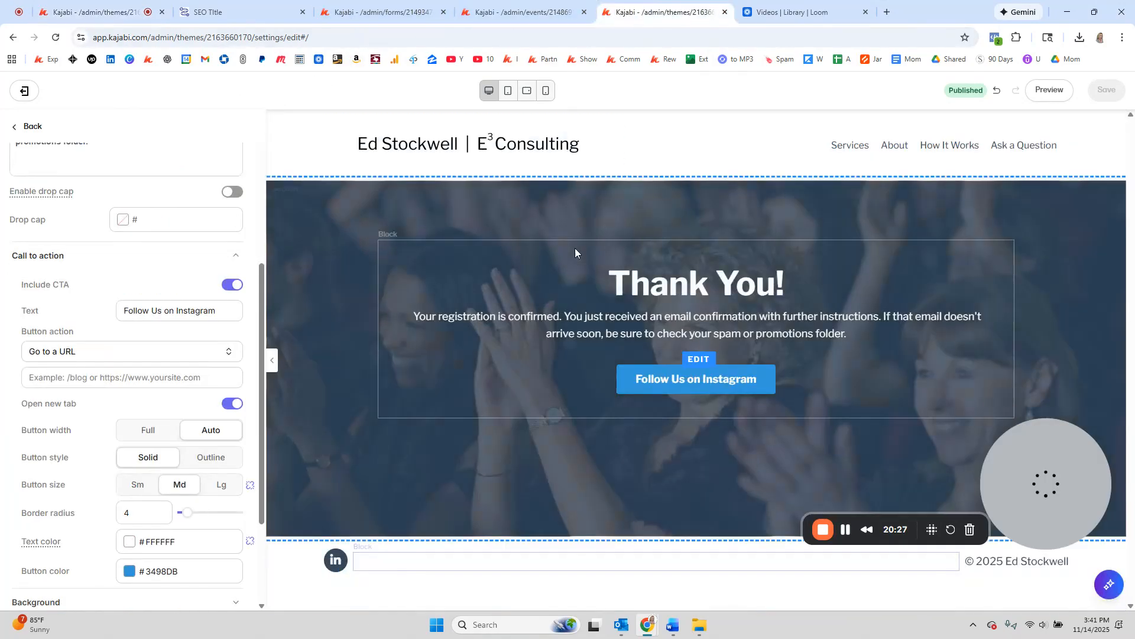
Step: Look over the 'replay is ready' event email, then return to the replay page editor
click(650, 12)
click(511, 12)
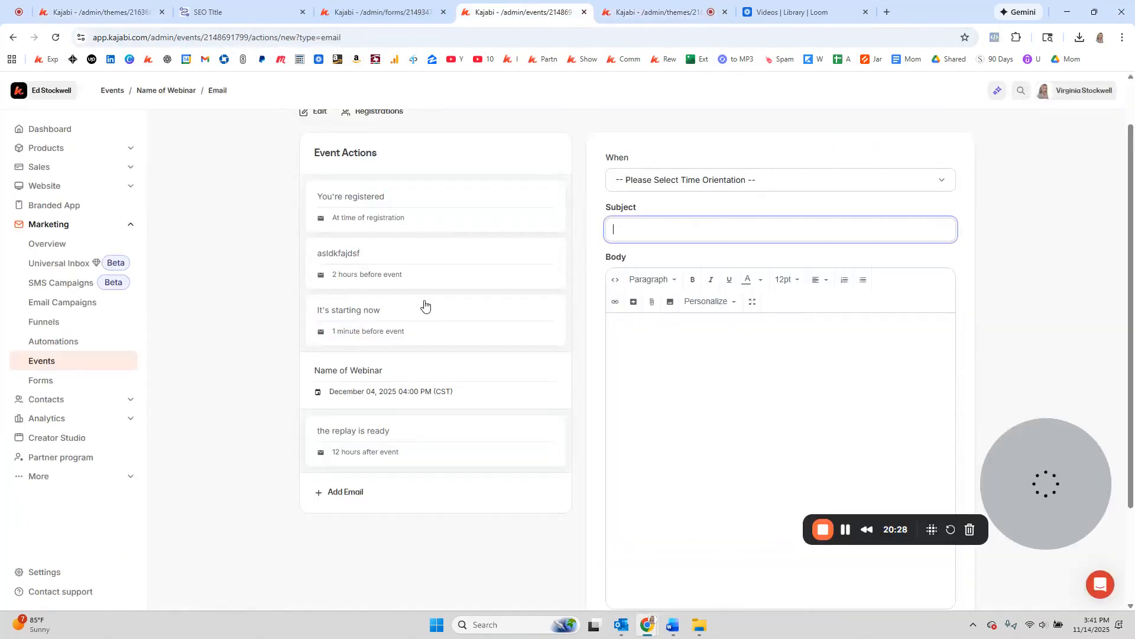
click(363, 453)
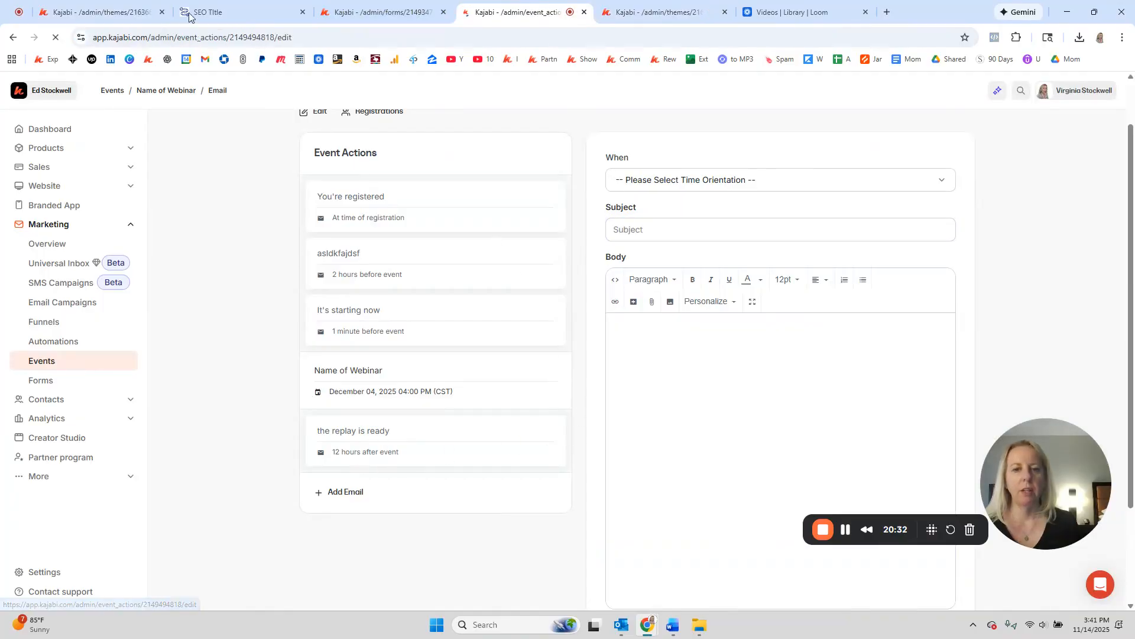
click(75, 10)
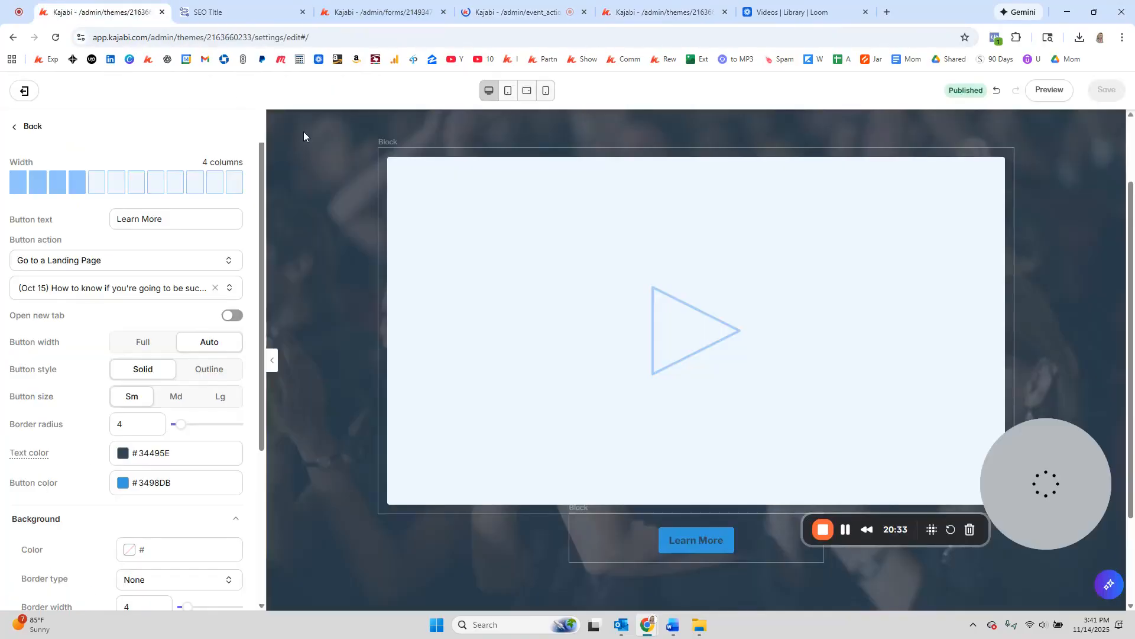
Step: From the landing pages list, copy the Dec 2025 Webinar: Replay page's link
click(25, 92)
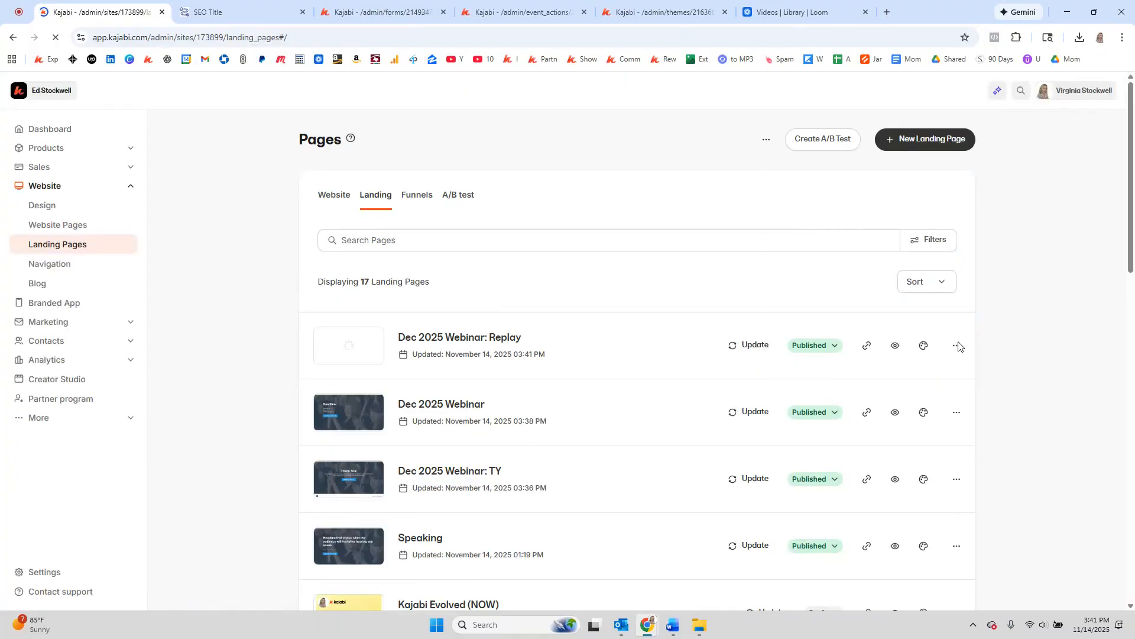
click(957, 345)
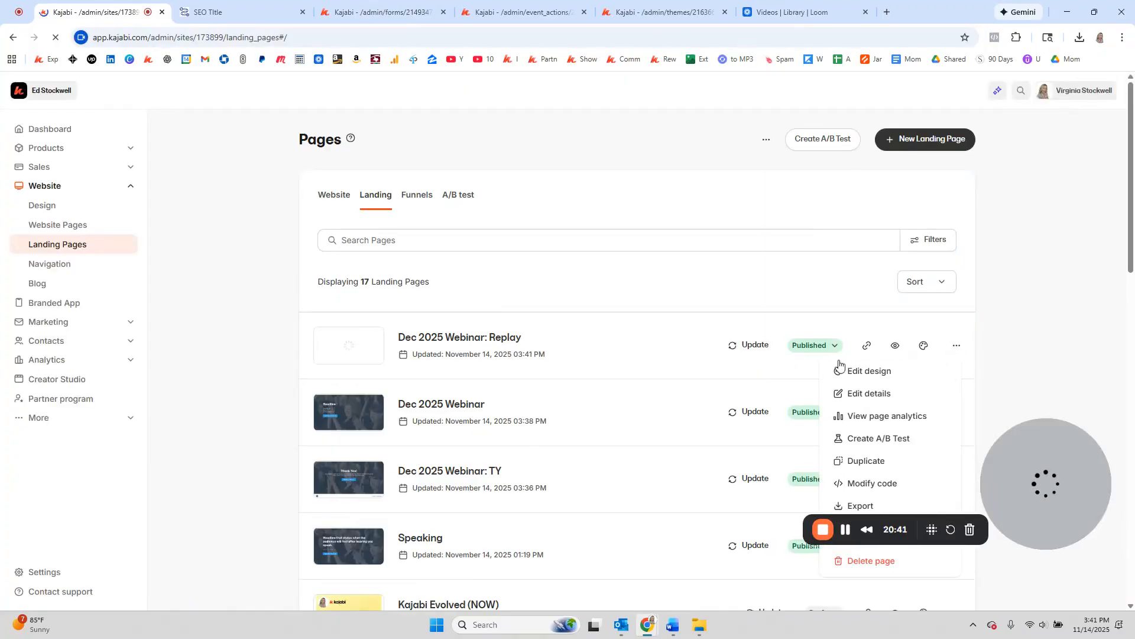
click(867, 346)
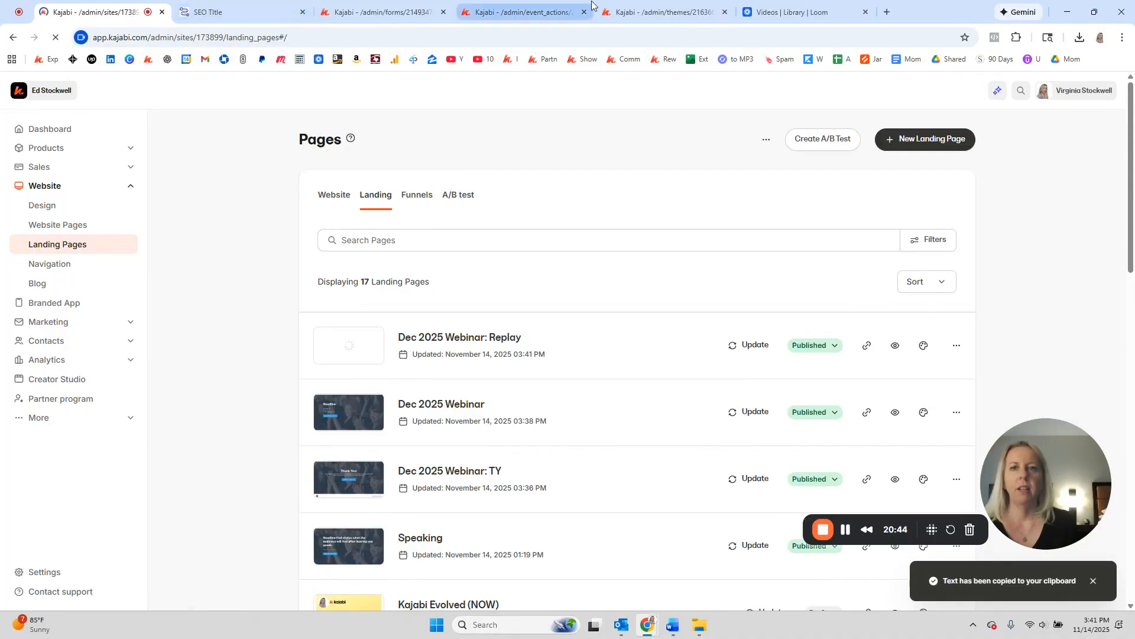
click(657, 12)
Step: Link the email's 'Here's the link to hte replay >>' line to the replay URL in a New Window and save
click(511, 9)
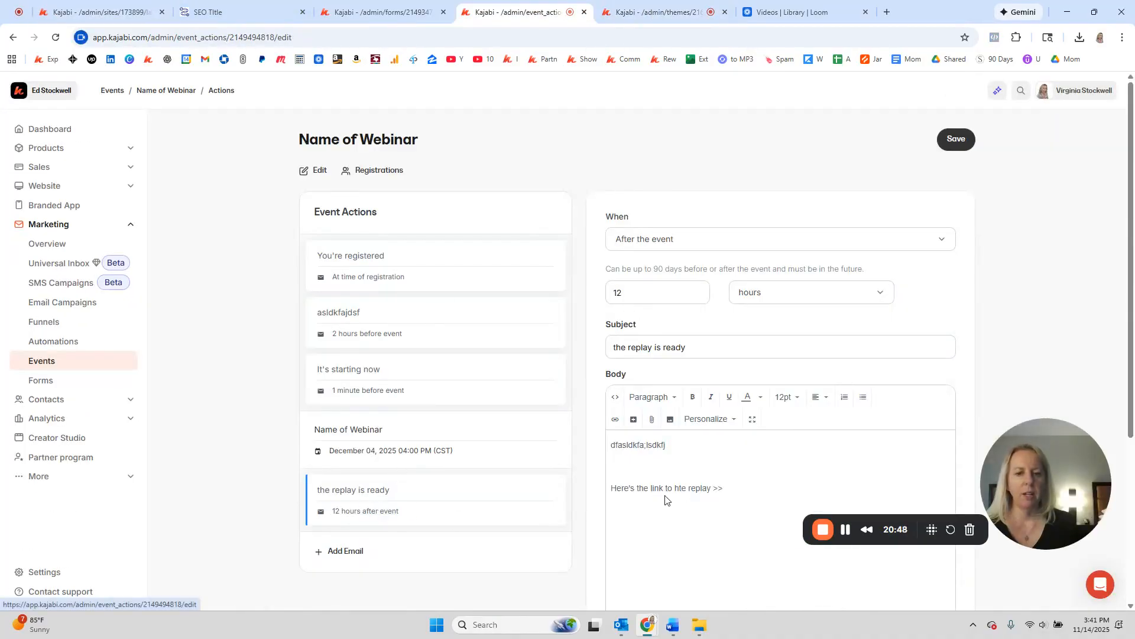
click(735, 487)
drag(734, 488, 610, 487)
click(619, 421)
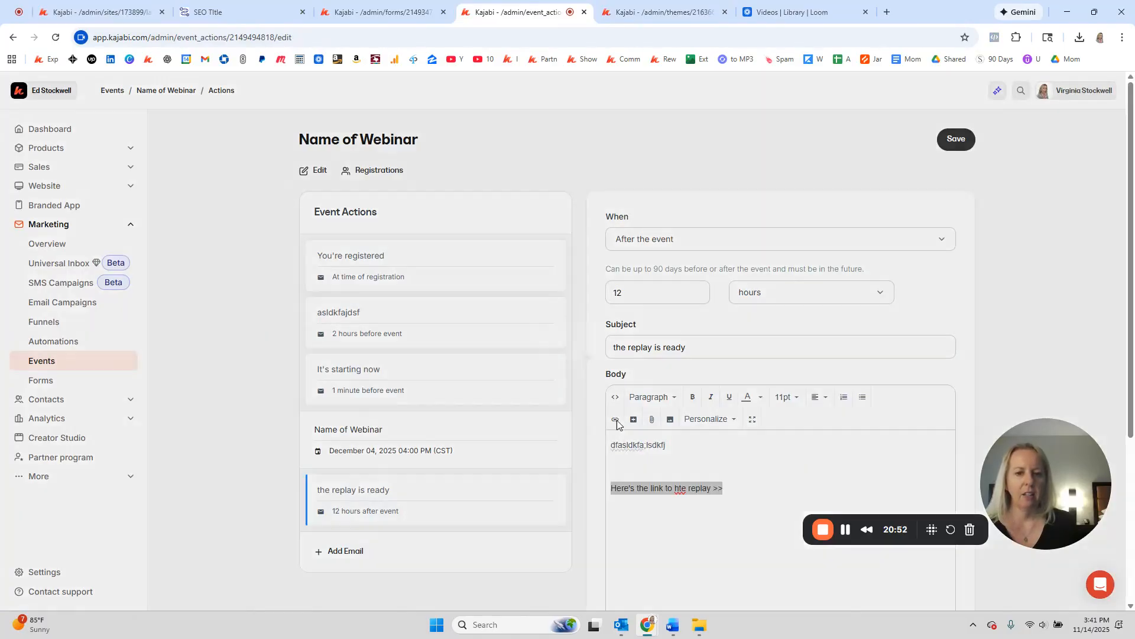
text(https://www.edstockwell.com/dec-2025-replay)
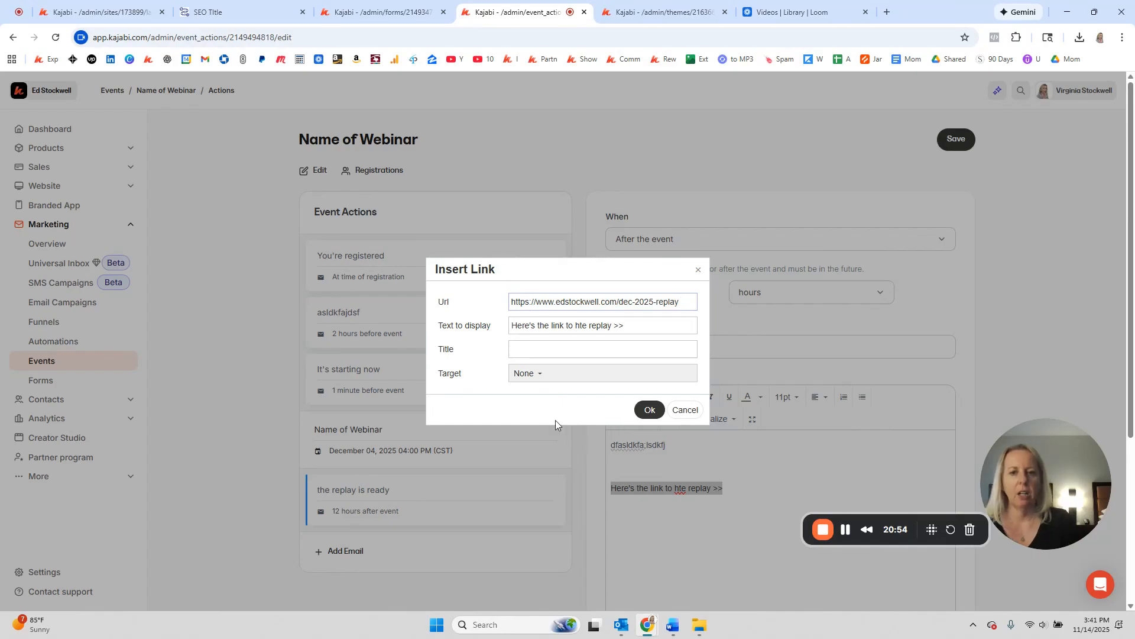
click(540, 373)
click(542, 415)
click(648, 410)
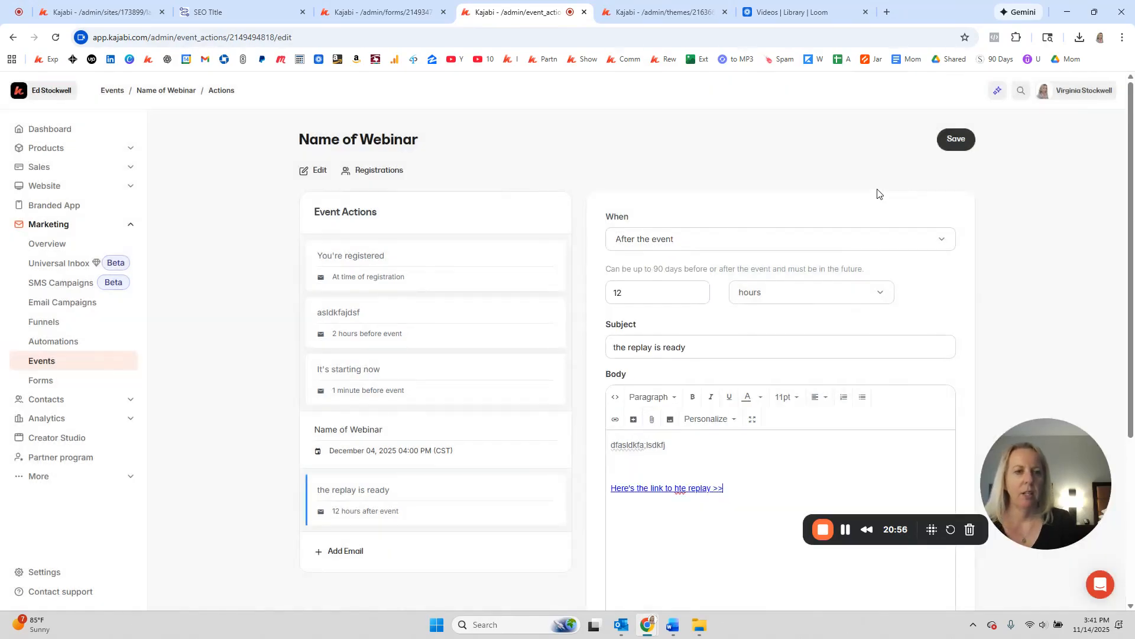
click(951, 139)
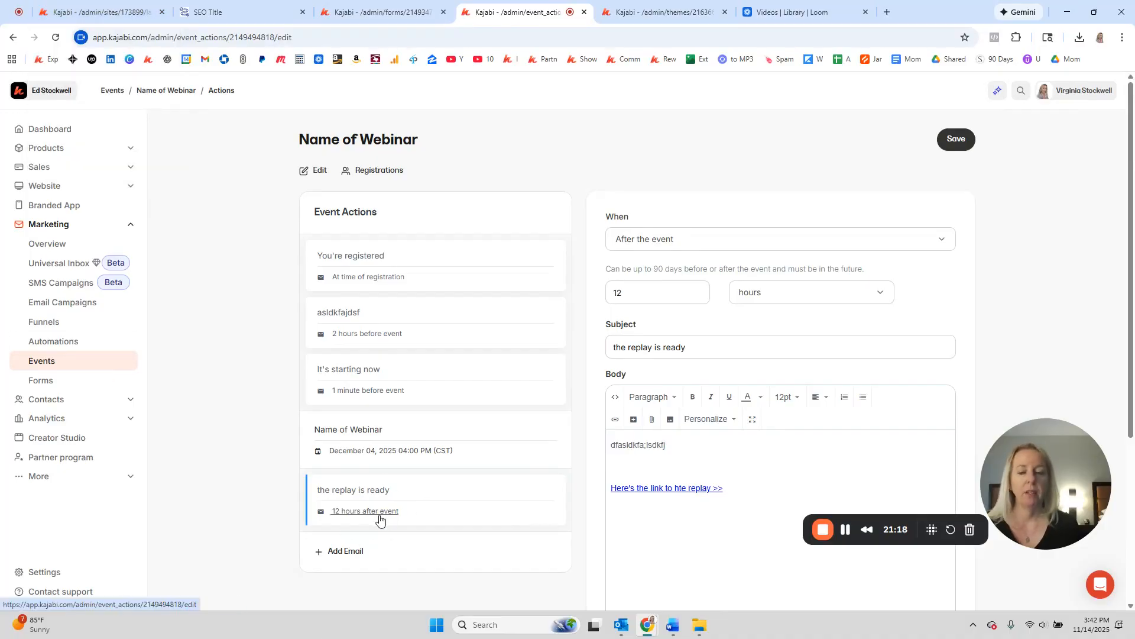
scroll(380, 518, down, 1)
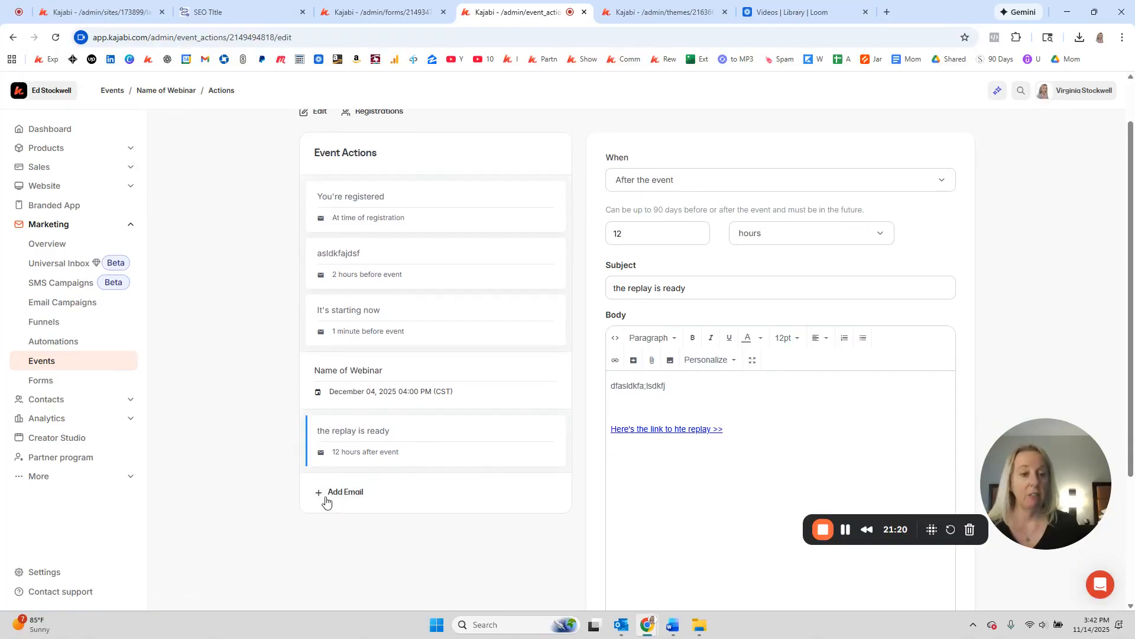